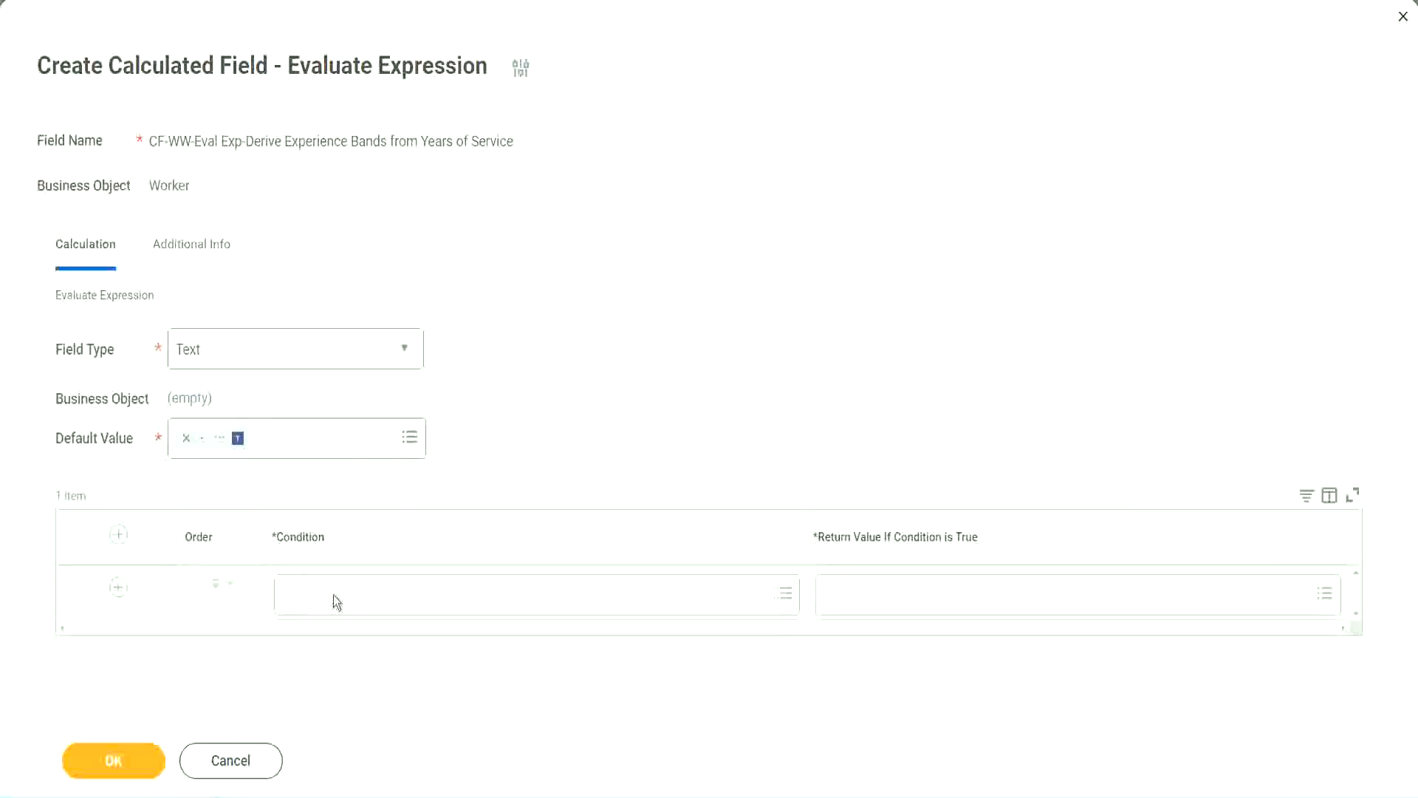
Step: Set the first condition to CF-WW-TF-Length of Service between 0 and 7 years, copying the name from the notes
{"action": "left_click", "coordinate": [333, 595]}
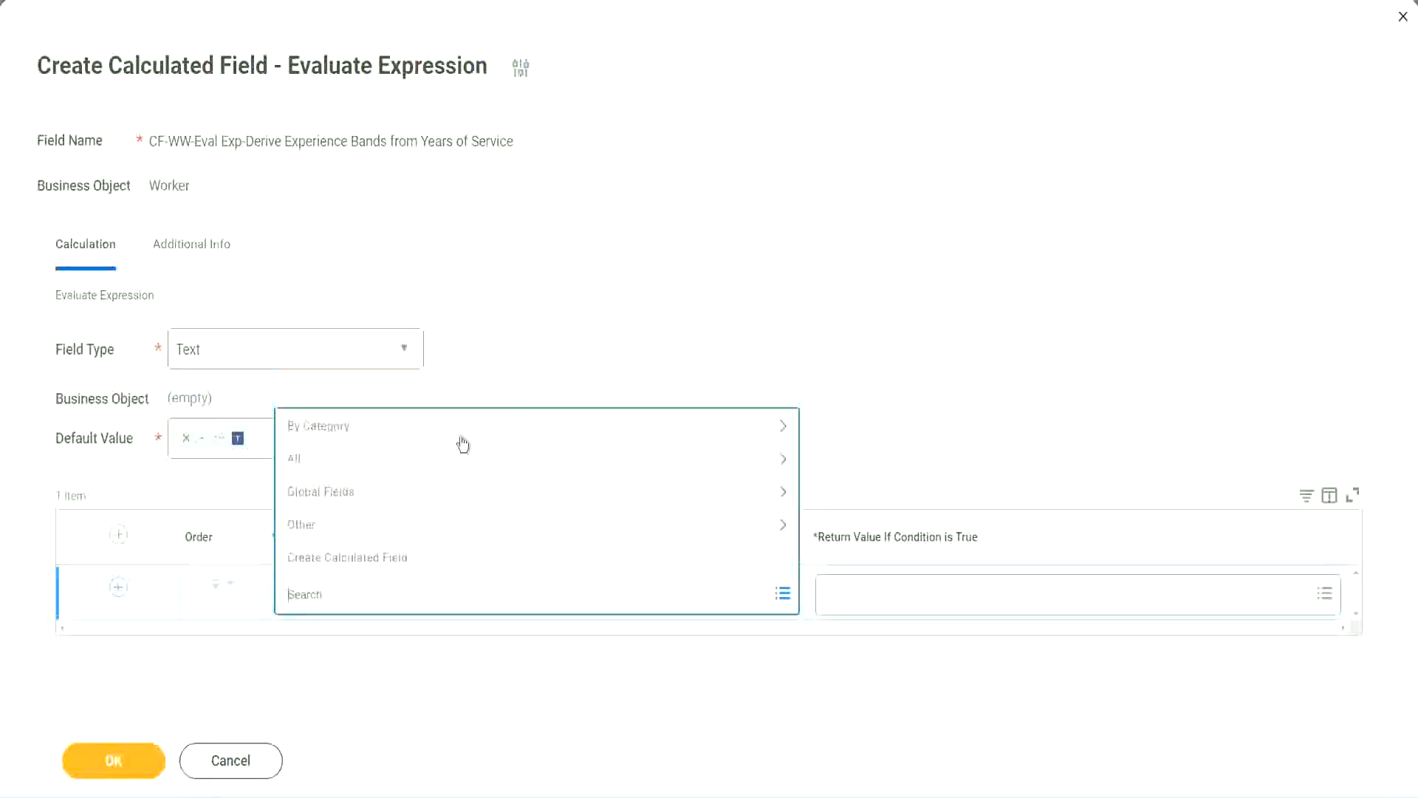
{"action": "key", "text": "Escape"}
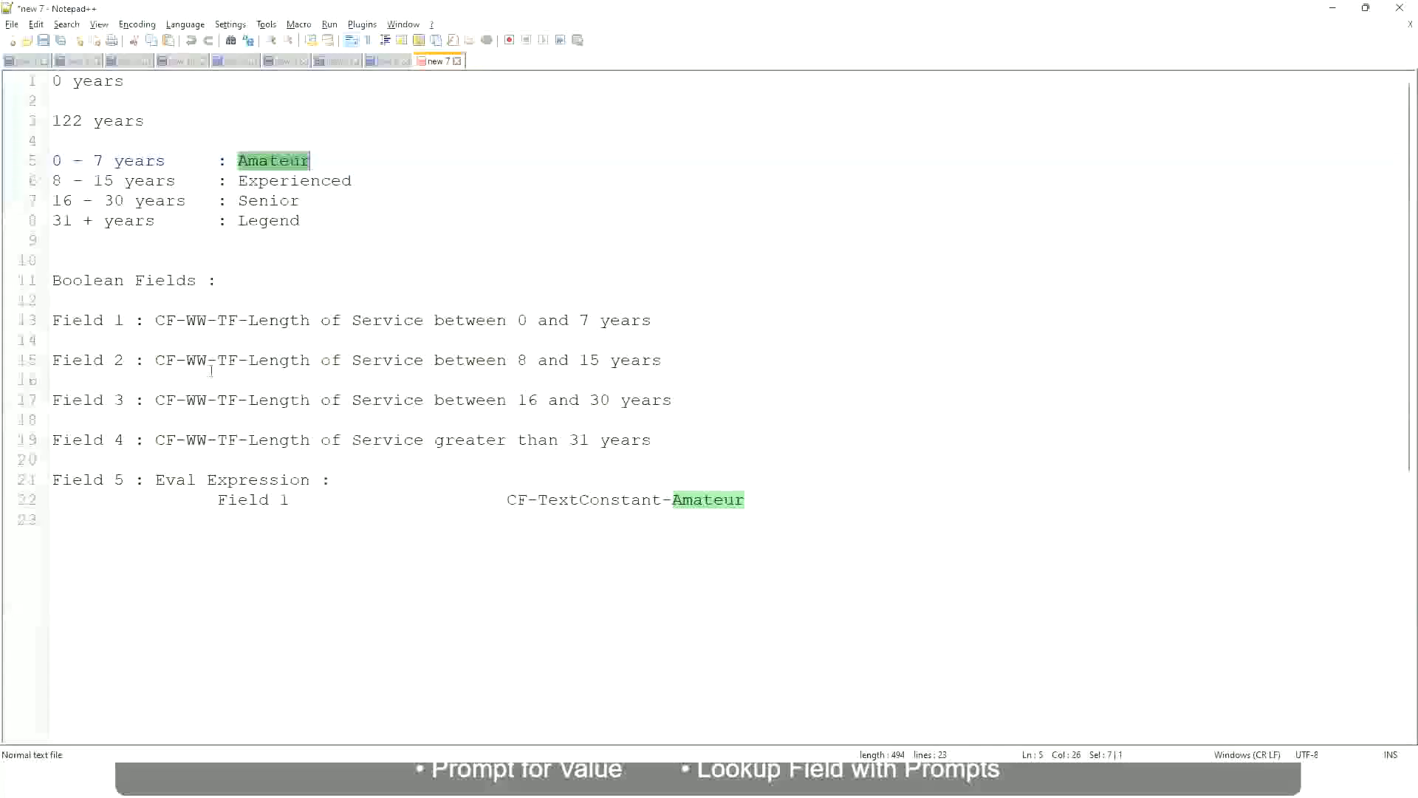
{"action": "left_click_drag", "start_coordinate": [154, 319], "coordinate": [652, 326]}
{"action": "key", "text": "ctrl+c"}
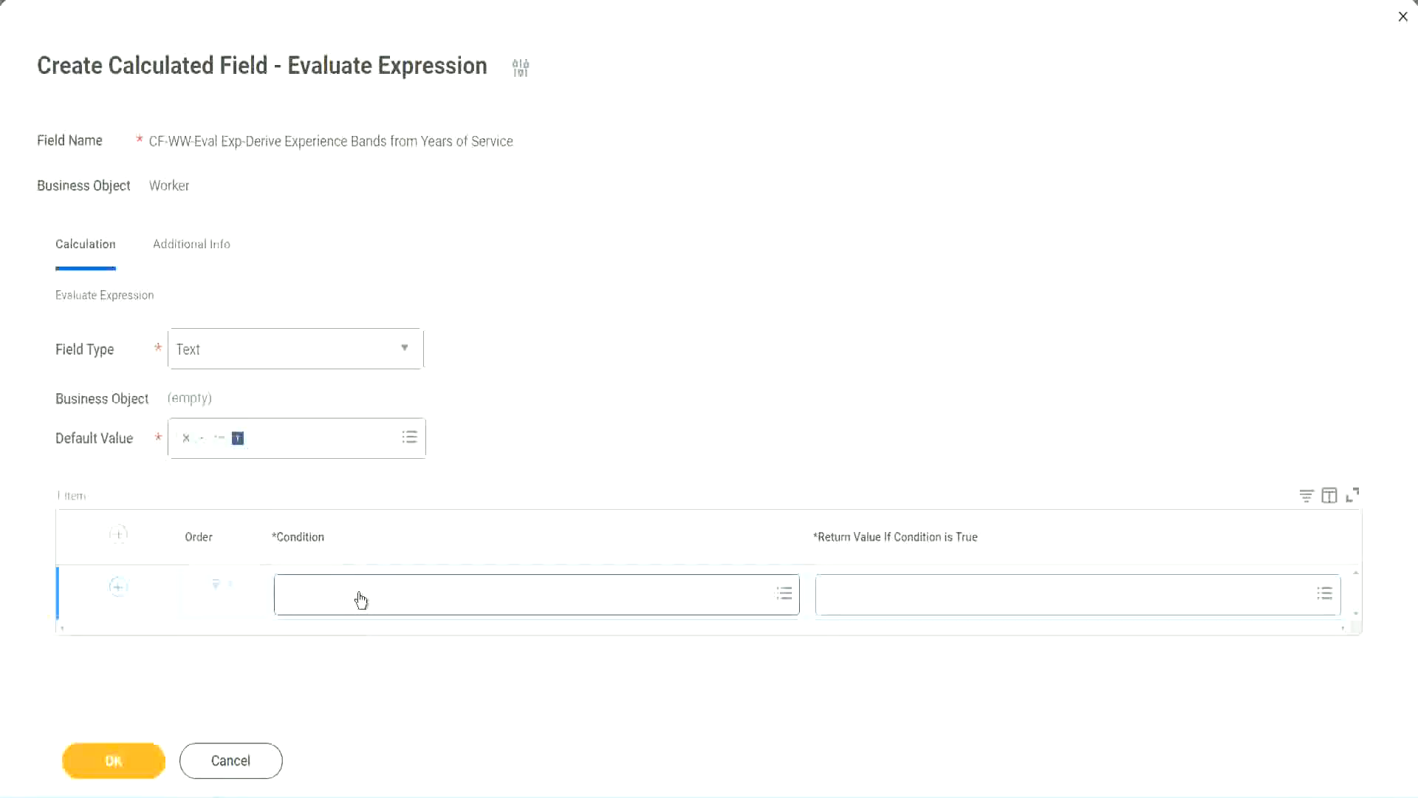
{"action": "left_click", "coordinate": [361, 600]}
{"action": "key", "text": "ctrl+v"}
{"action": "key", "text": "Return"}
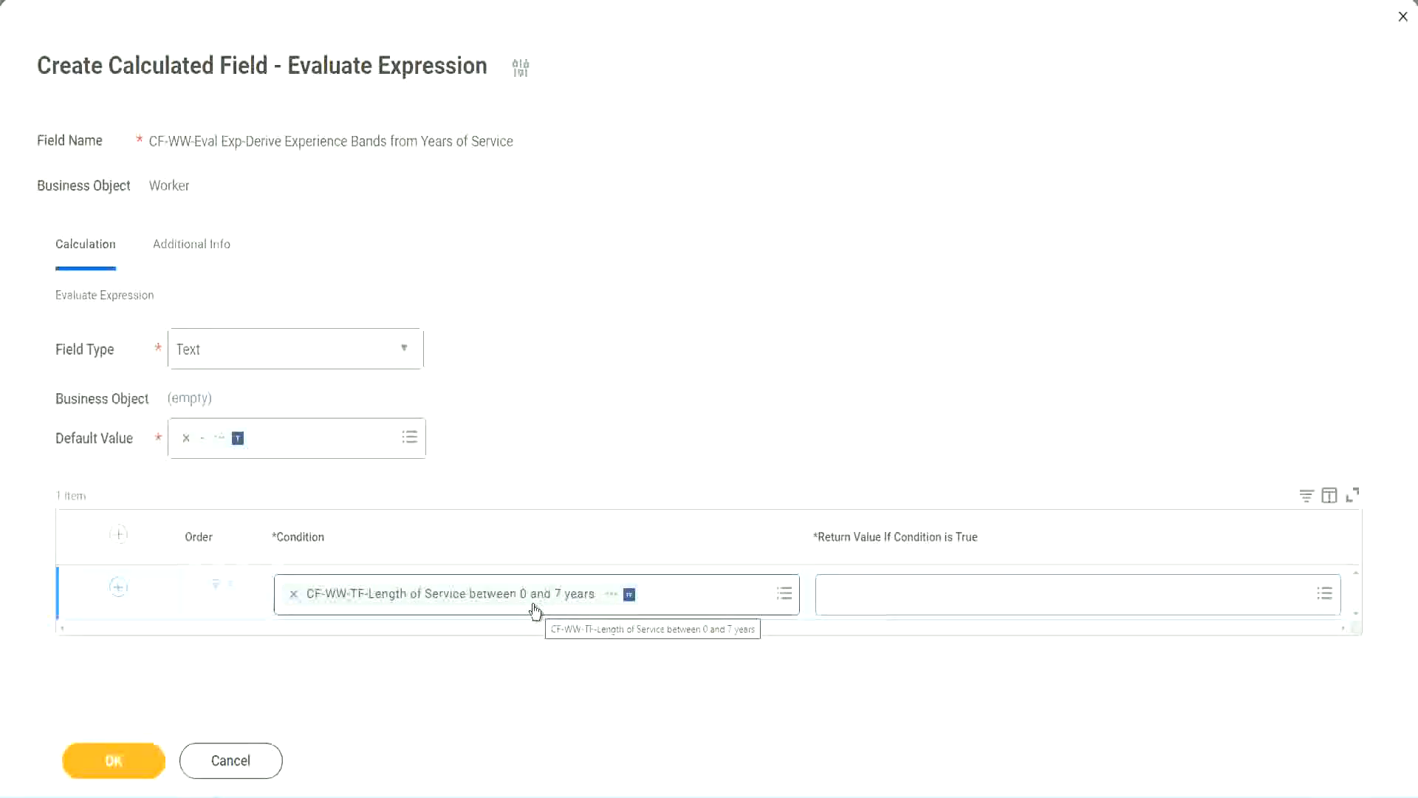
Step: Search the first return value's prompt for an Amaterue text constant
{"action": "left_click", "coordinate": [923, 606]}
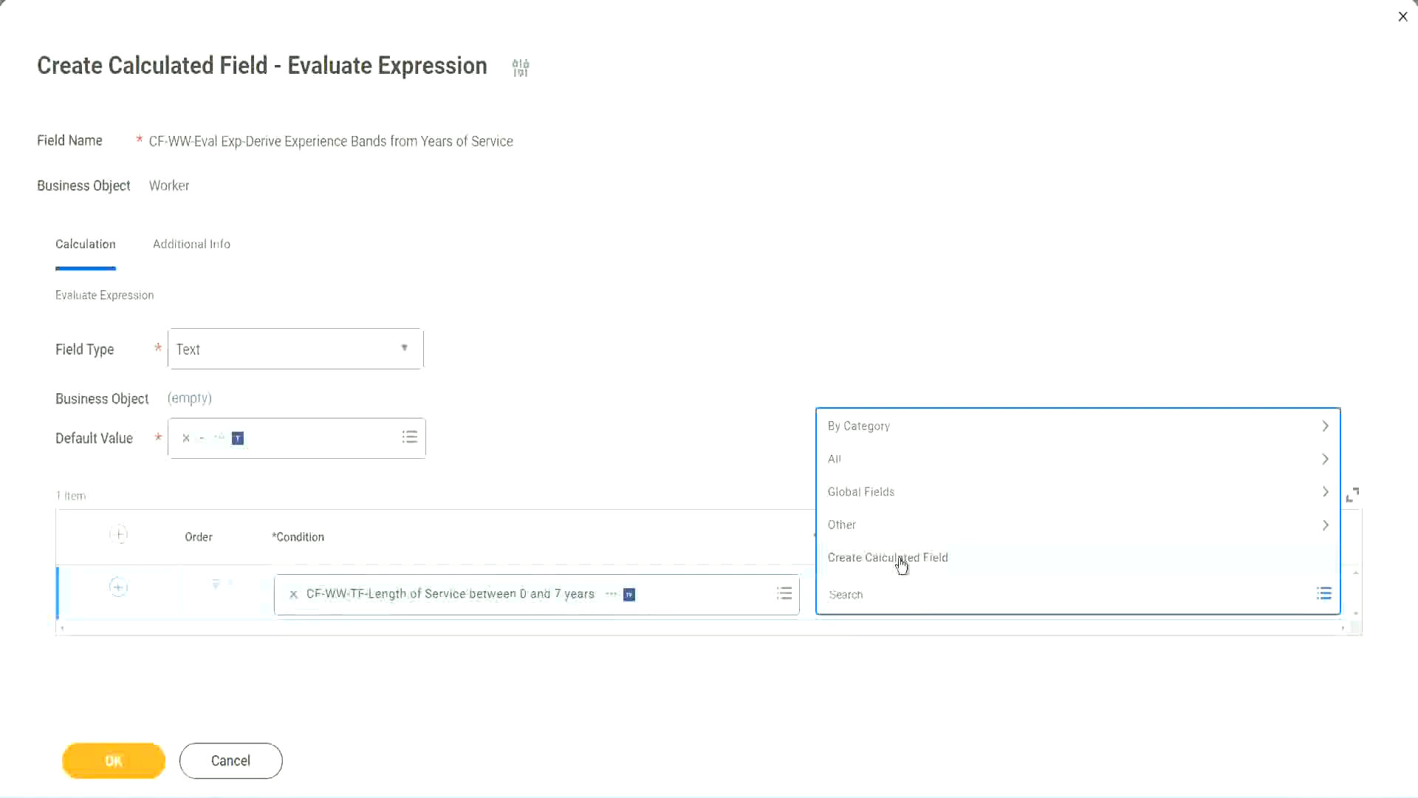
{"action": "left_click", "coordinate": [822, 367]}
{"action": "left_click", "coordinate": [855, 595]}
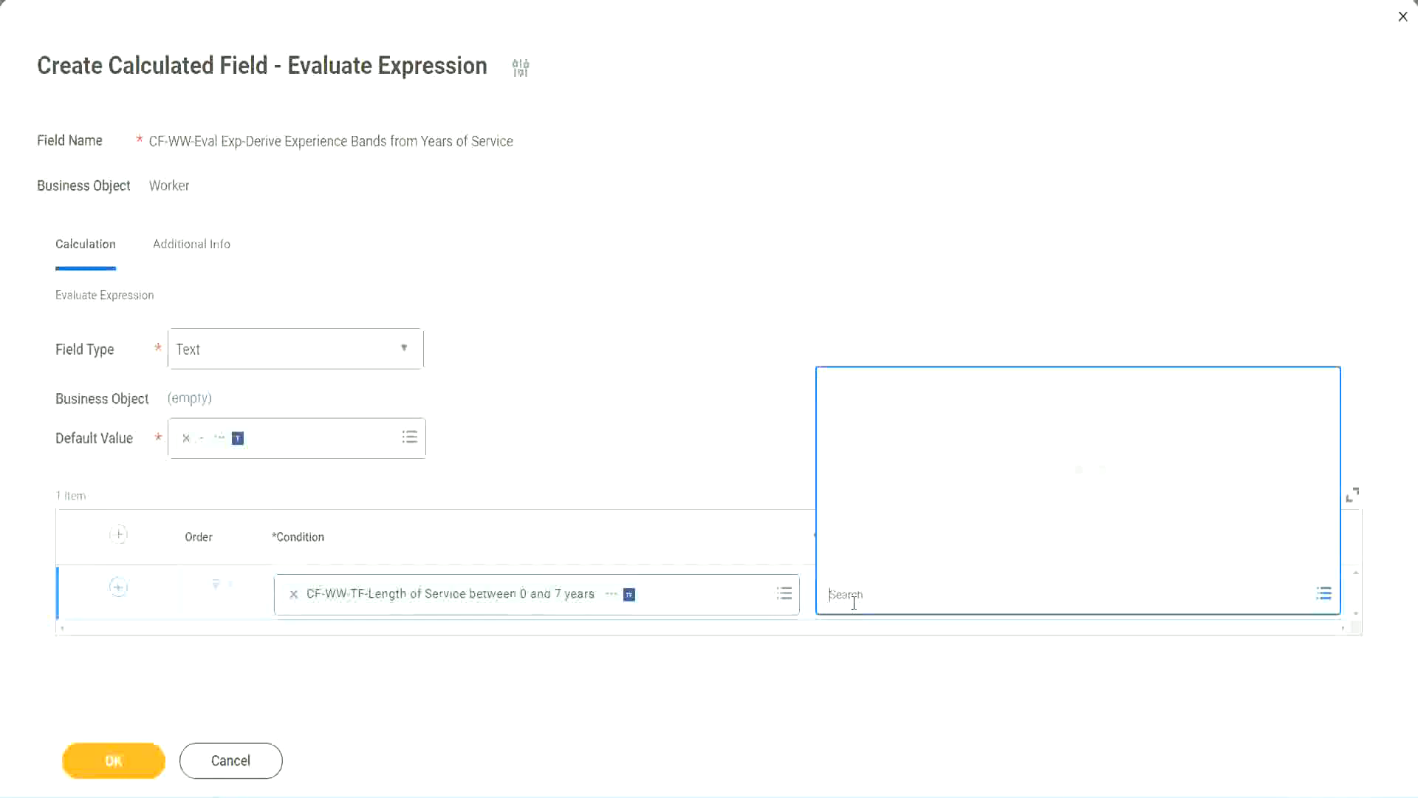
{"action": "type", "text": "Amaterue"}
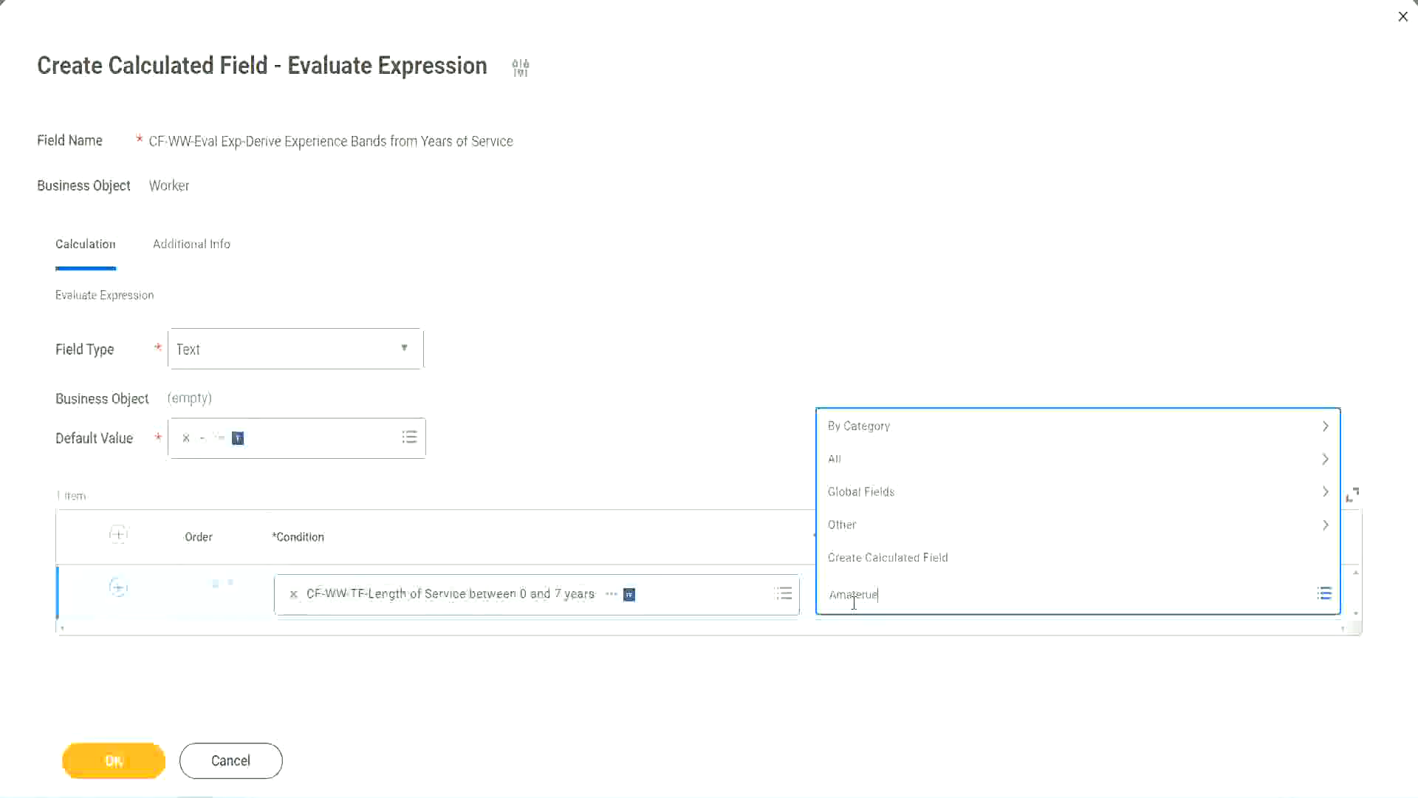
{"action": "left_click", "coordinate": [716, 428]}
{"action": "left_click", "coordinate": [894, 610]}
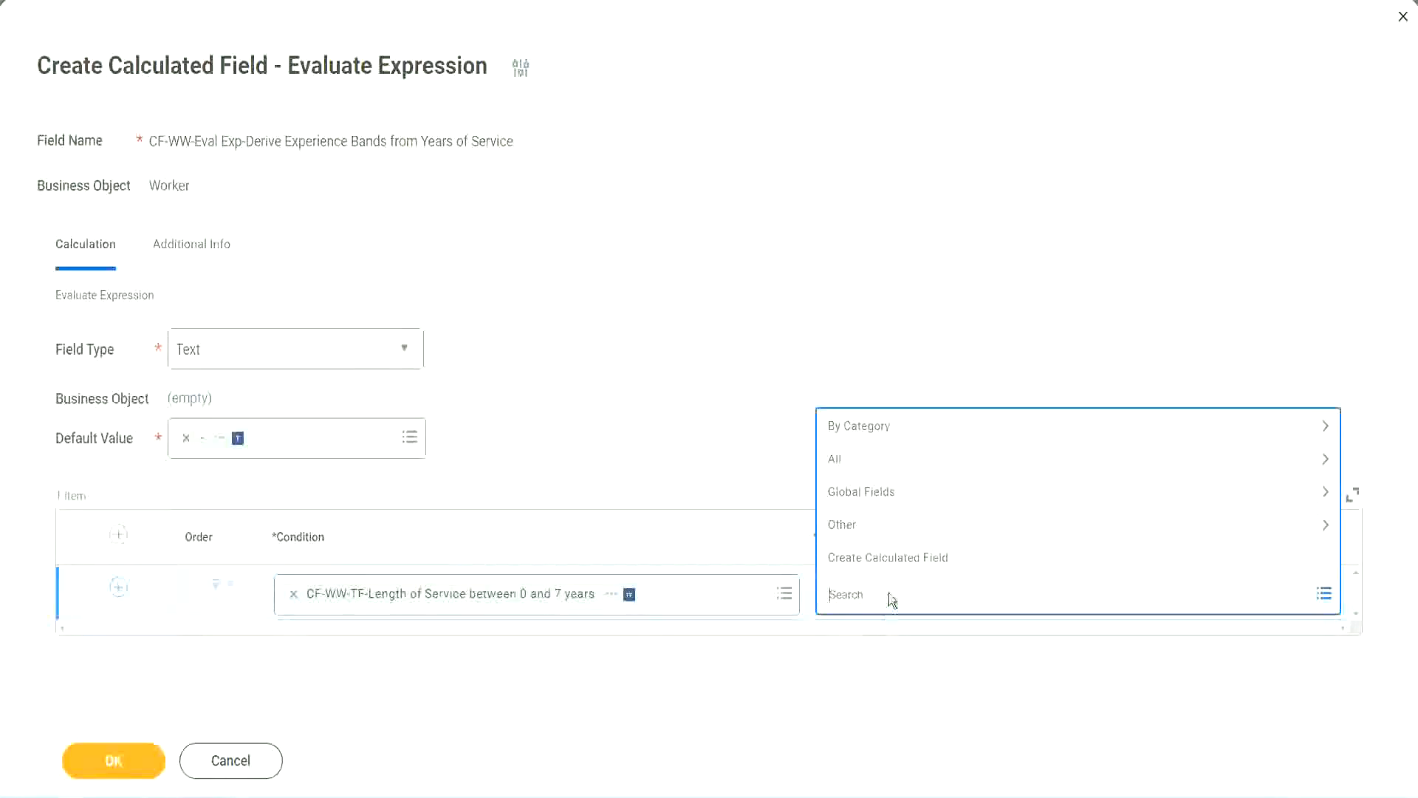
{"action": "left_click", "coordinate": [715, 431]}
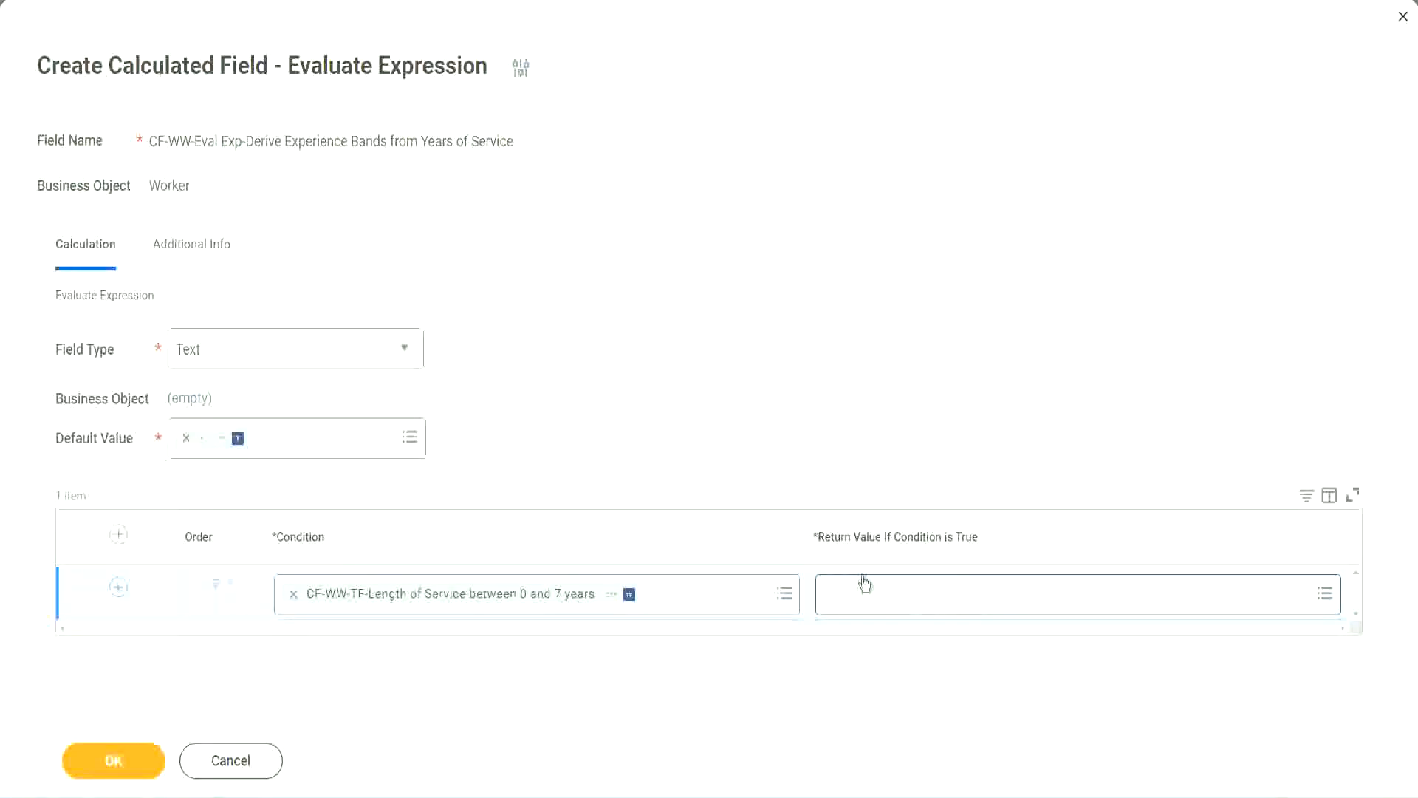
Step: From the first return value, create a new calculated field named CF-WW-TC-Amateur
{"action": "left_click", "coordinate": [919, 594]}
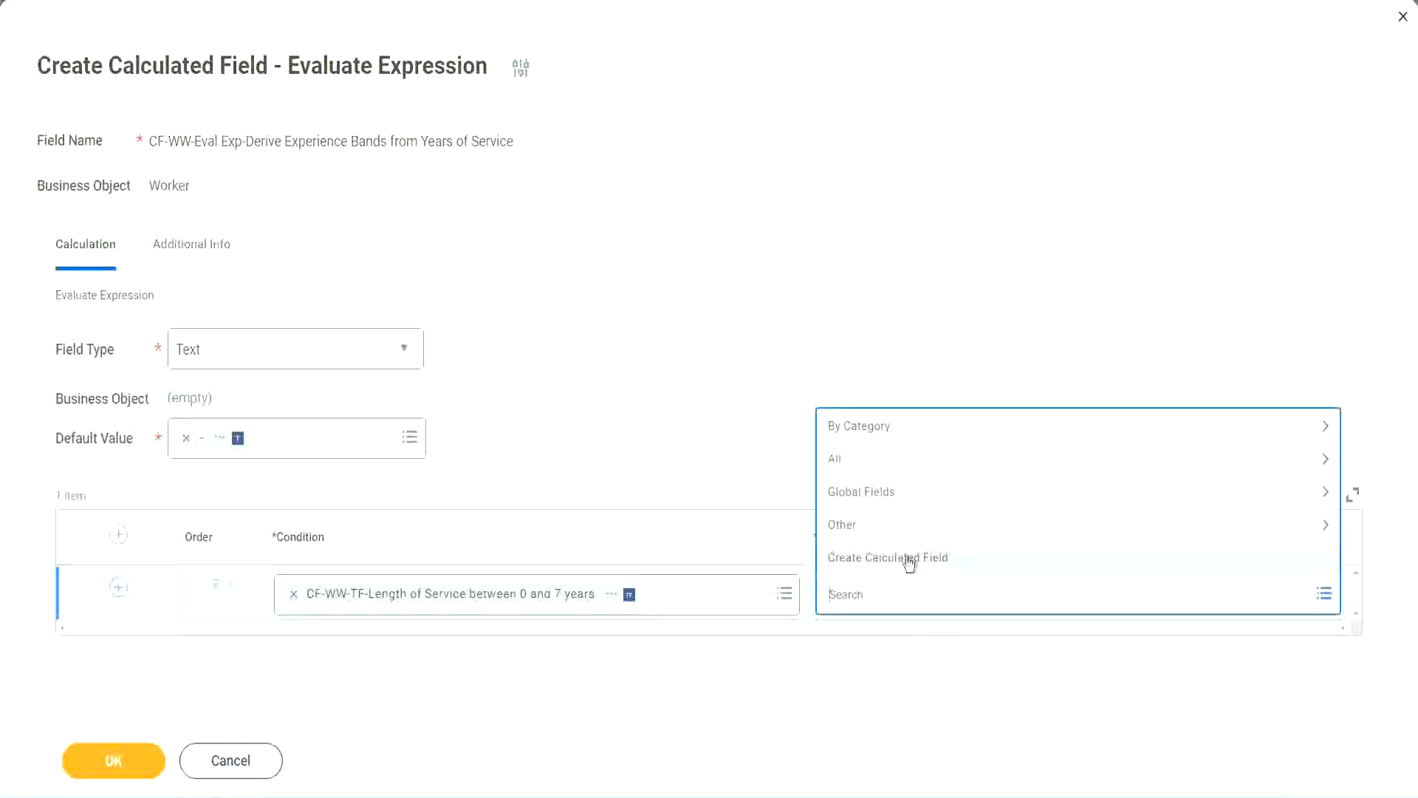
{"action": "left_click", "coordinate": [908, 563]}
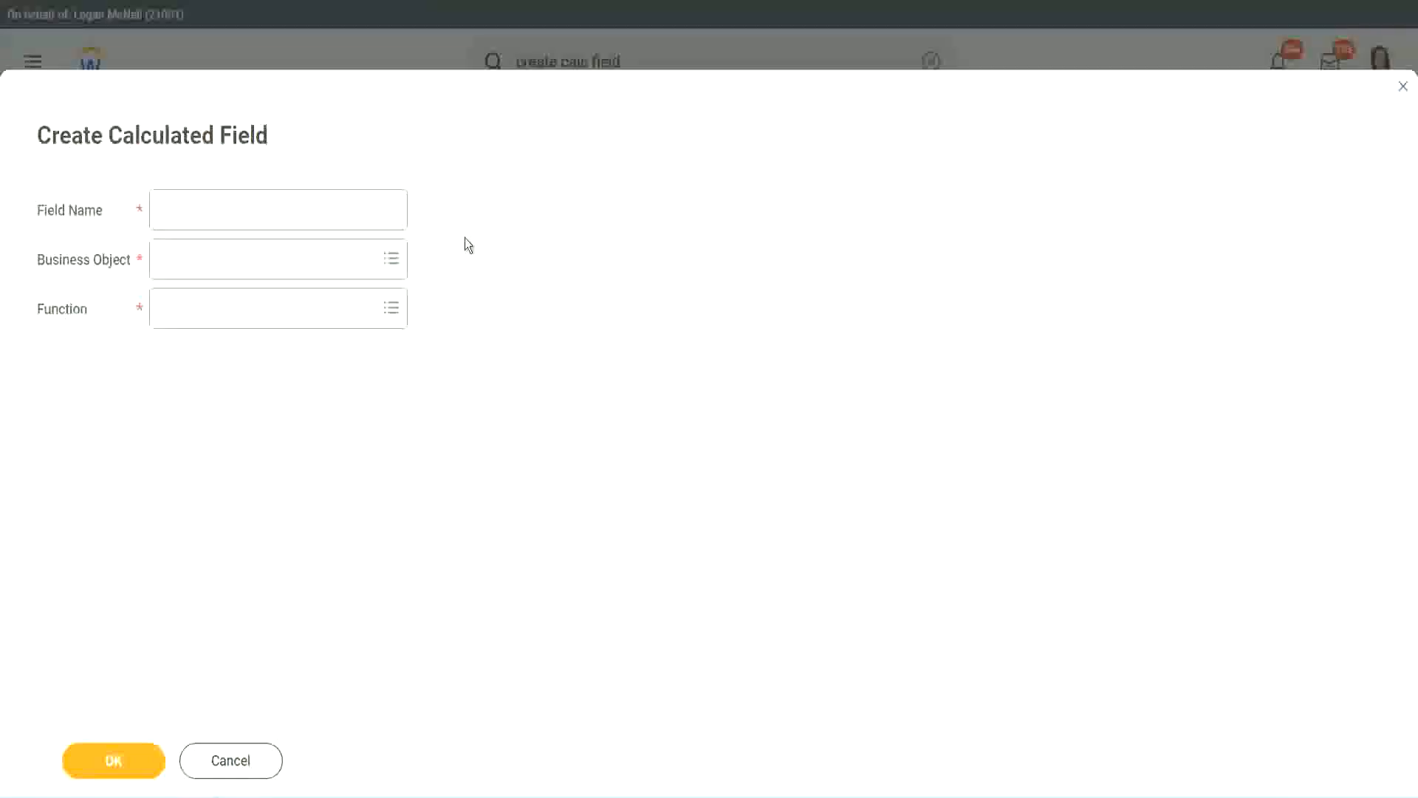
{"action": "left_click", "coordinate": [175, 211]}
{"action": "type", "text": "CF"}
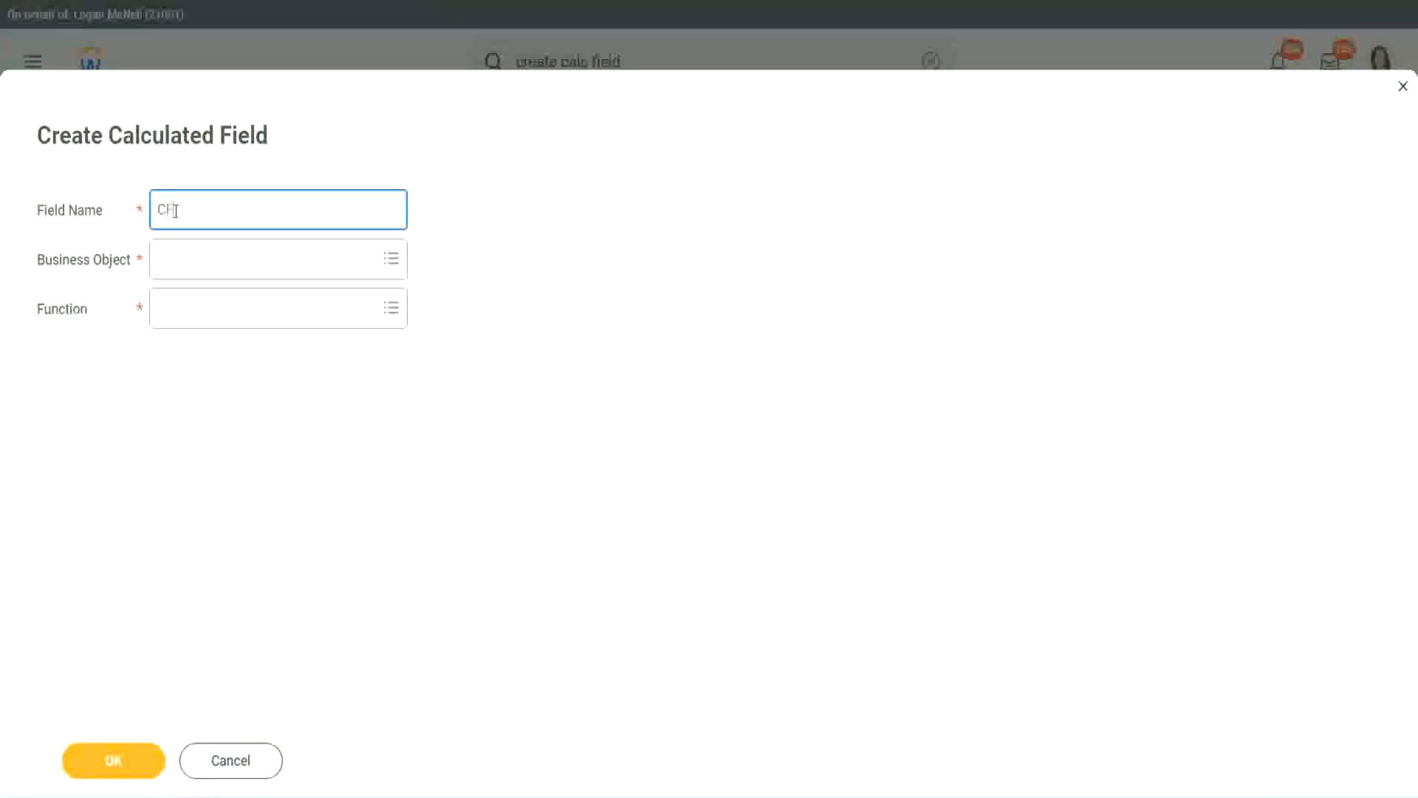
{"action": "type", "text": " TC-Amateur"}
{"action": "left_click", "coordinate": [176, 209]}
{"action": "type", "text": "WW"}
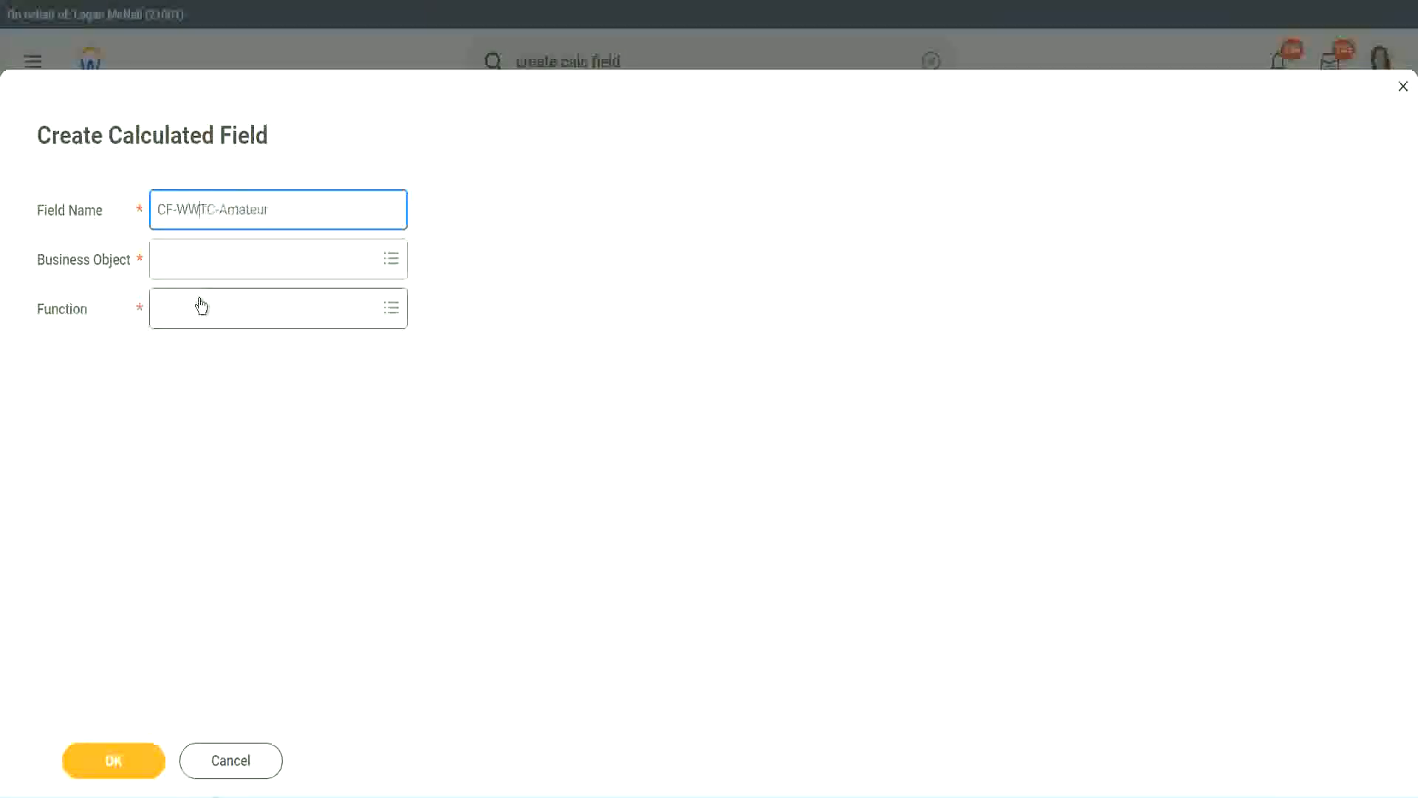
{"action": "type", "text": "-"}
Step: Set the new field's business object to Global
{"action": "left_click", "coordinate": [200, 260]}
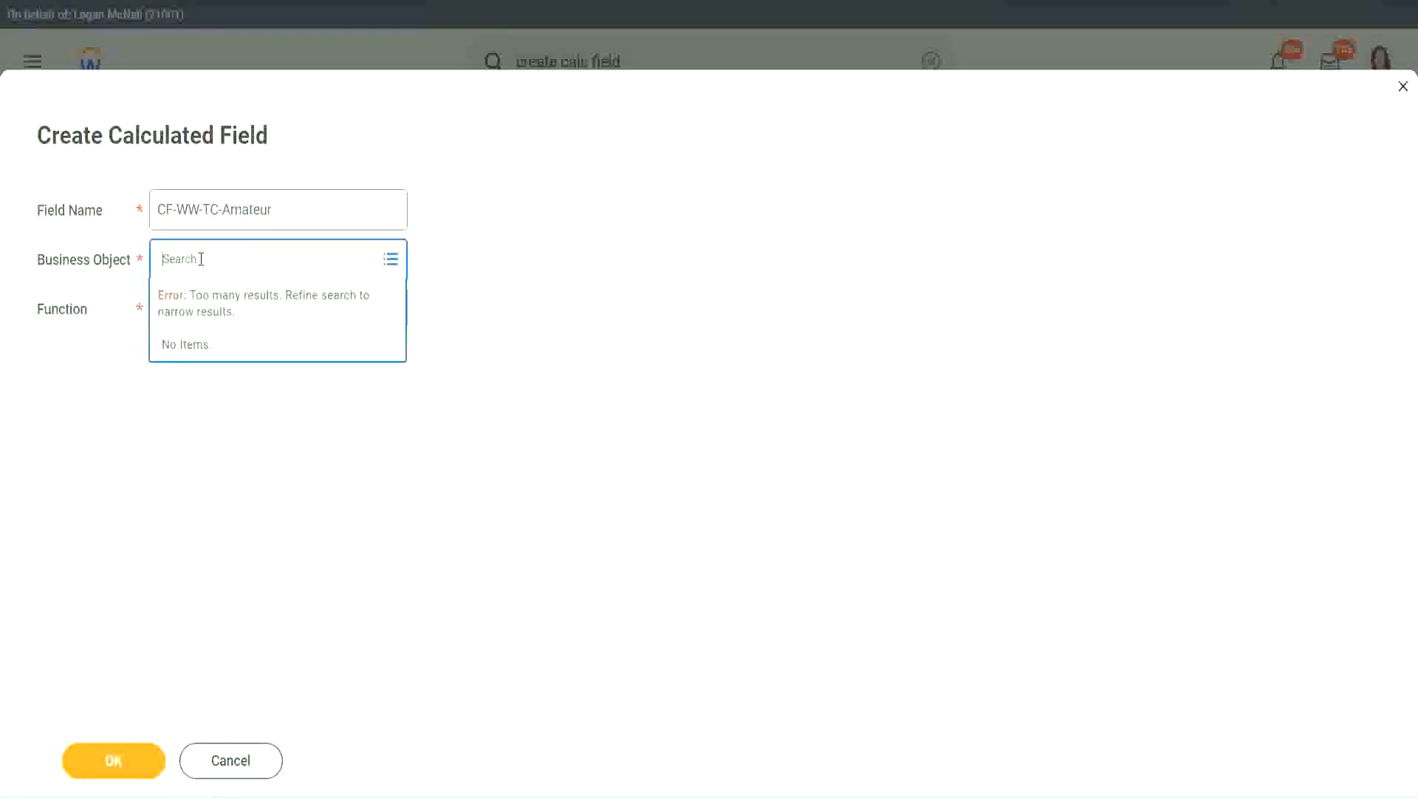
{"action": "type", "text": "worker"}
{"action": "key", "text": "BackSpace"}
{"action": "key", "text": "BackSpace"}
{"action": "key", "text": "BackSpace"}
{"action": "key", "text": "BackSpace"}
{"action": "key", "text": "BackSpace"}
{"action": "key", "text": "BackSpace"}
{"action": "type", "text": "global"}
{"action": "key", "text": "Return"}
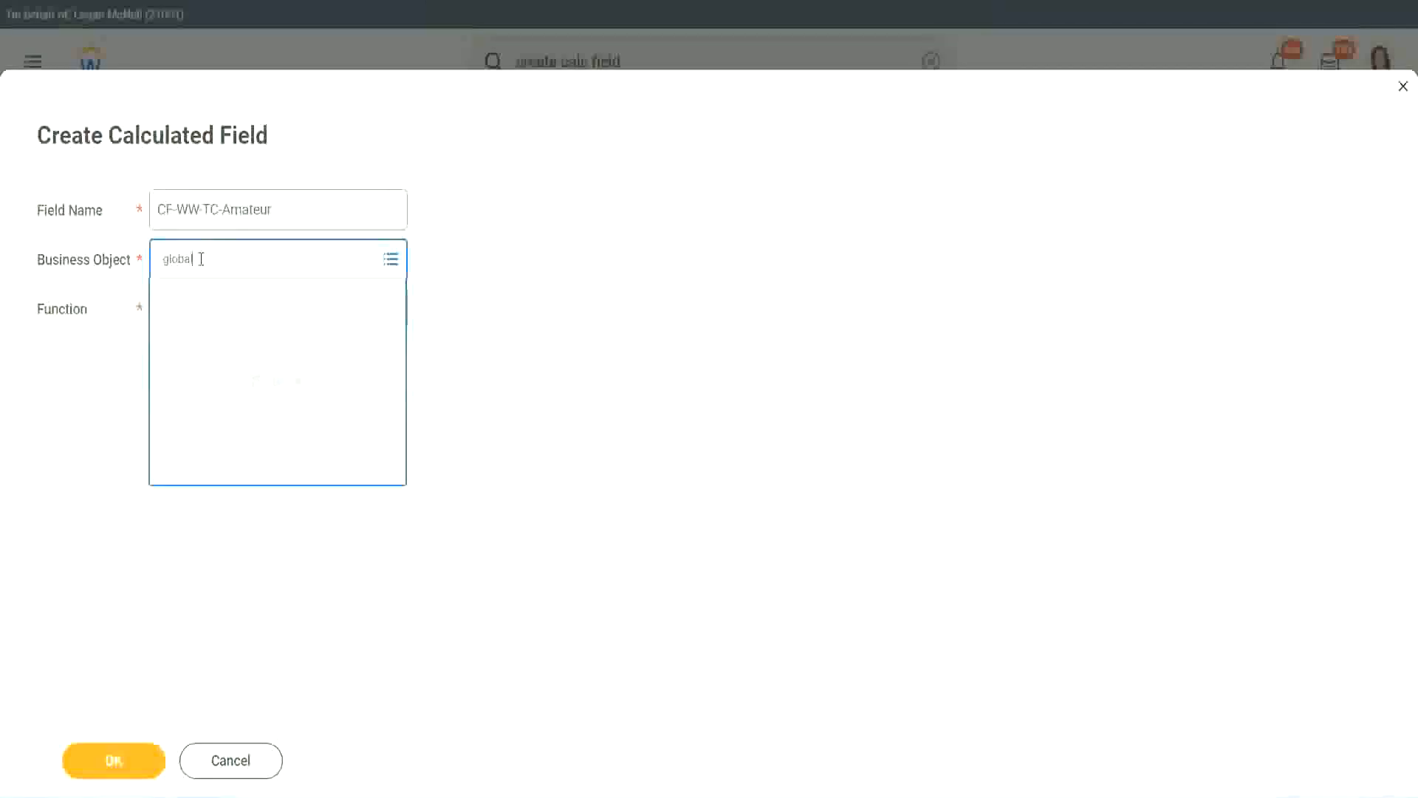
{"action": "left_click", "coordinate": [222, 344]}
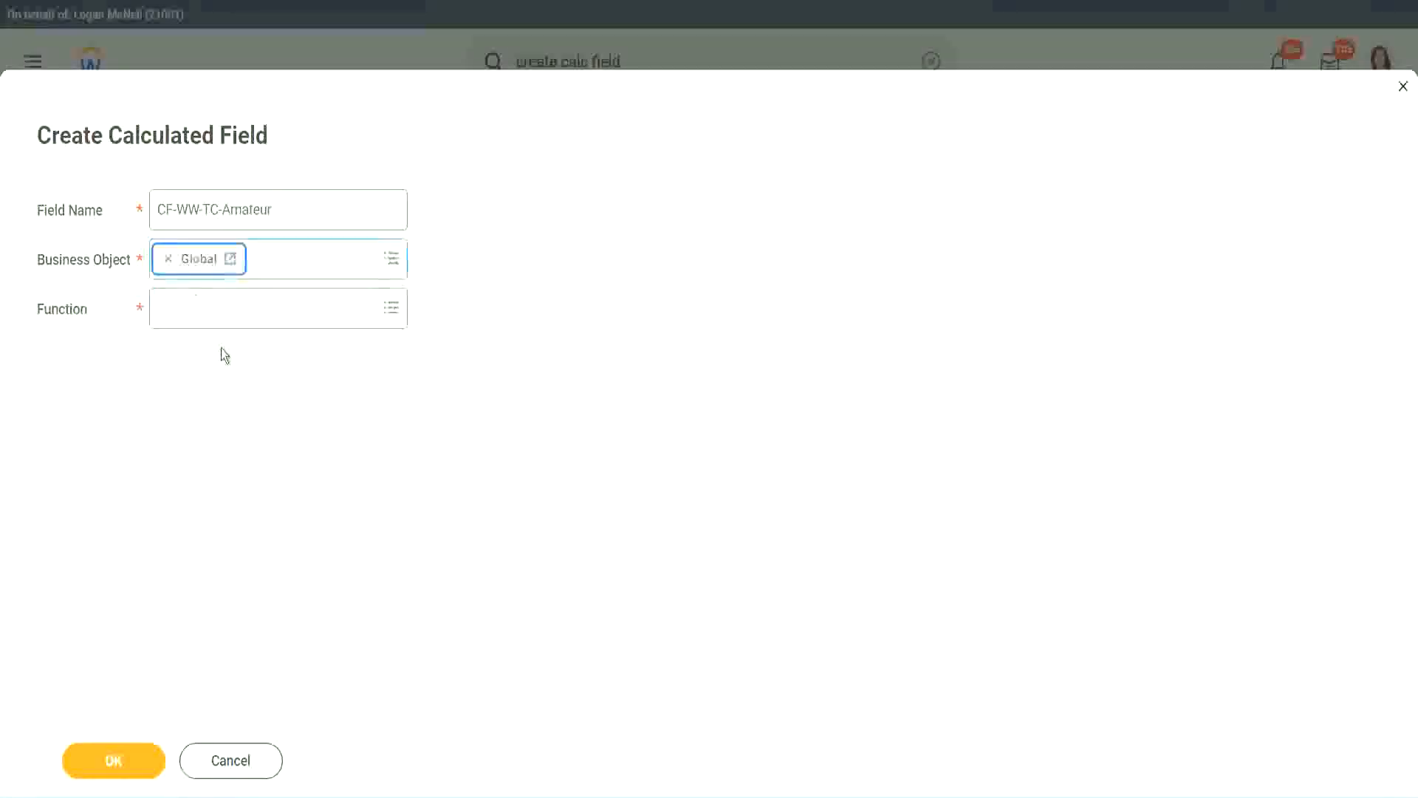
{"action": "left_click_drag", "start_coordinate": [325, 213], "coordinate": [47, 139]}
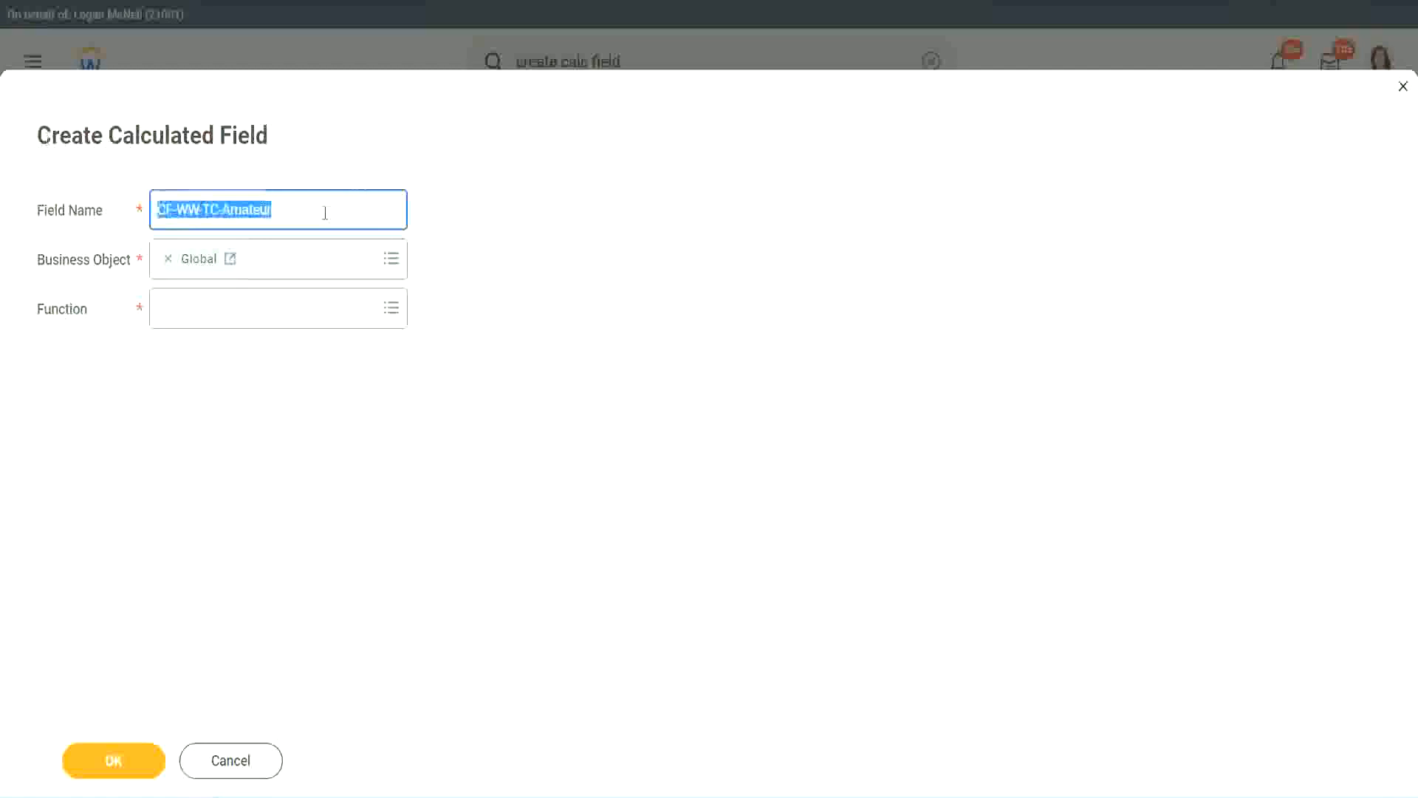
{"action": "left_click", "coordinate": [307, 212]}
{"action": "double_click", "coordinate": [244, 209]}
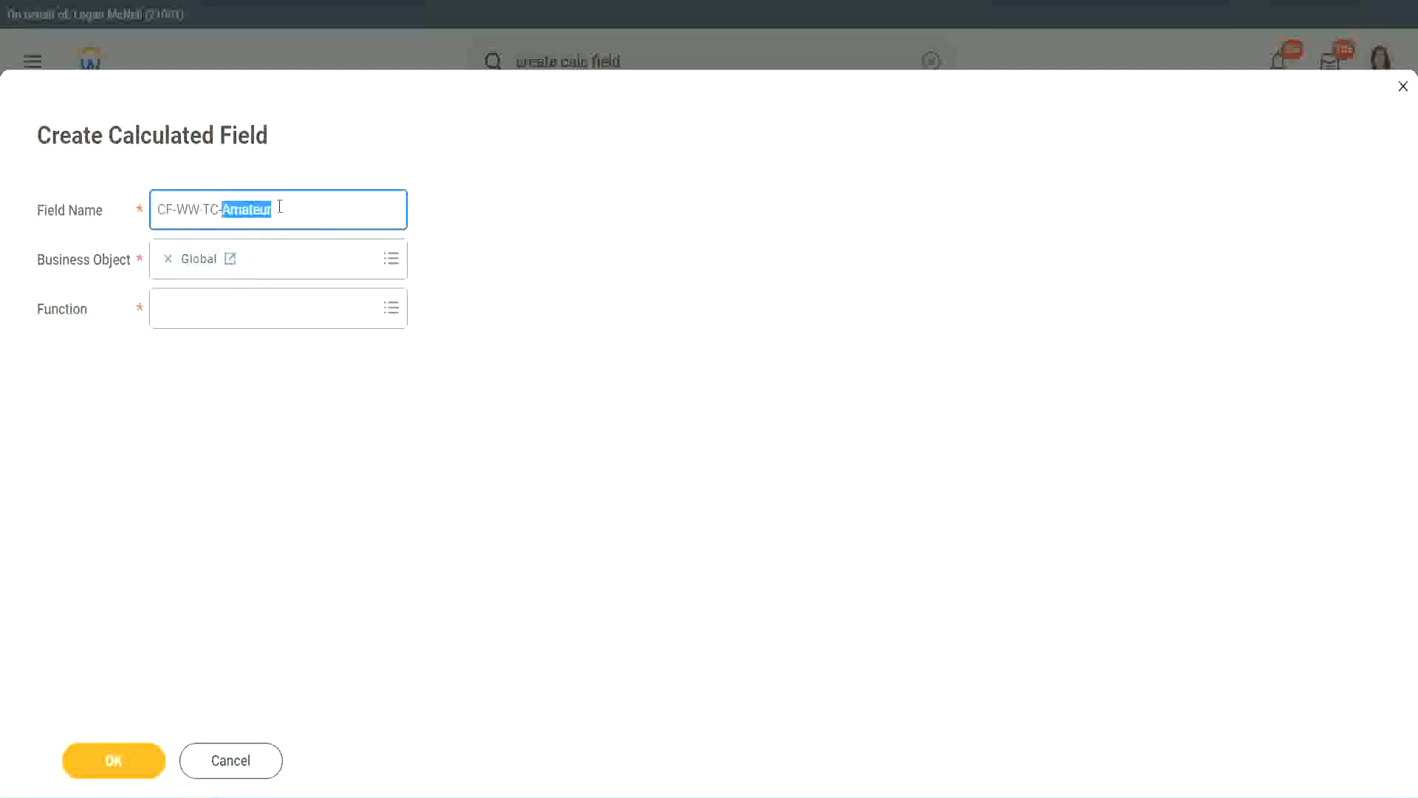
{"action": "left_click", "coordinate": [294, 207]}
{"action": "double_click", "coordinate": [266, 213]}
Step: Choose the Text Constant function for the new field and continue
{"action": "left_click", "coordinate": [195, 309]}
{"action": "type", "text": "text const"}
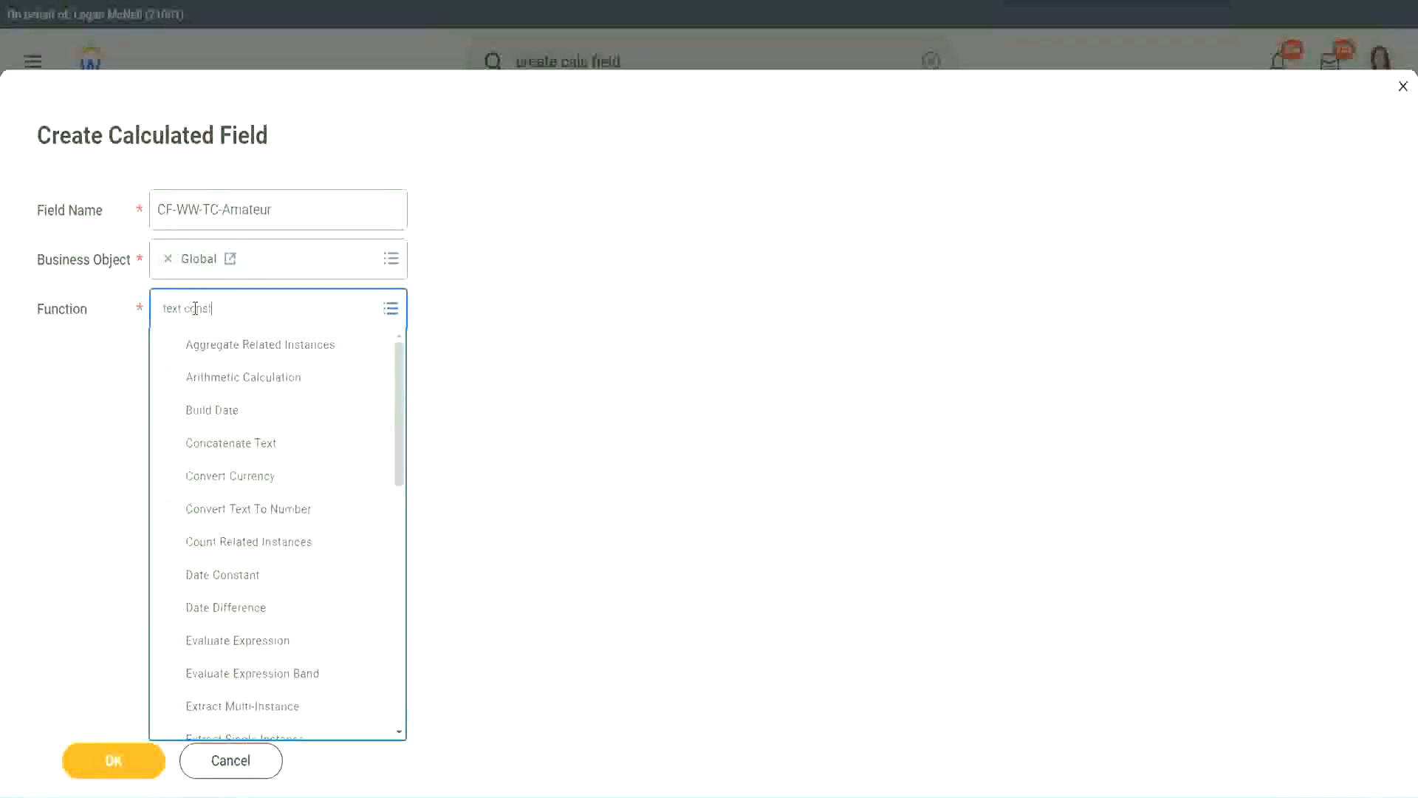
{"action": "key", "text": "Return"}
{"action": "left_click", "coordinate": [115, 761]}
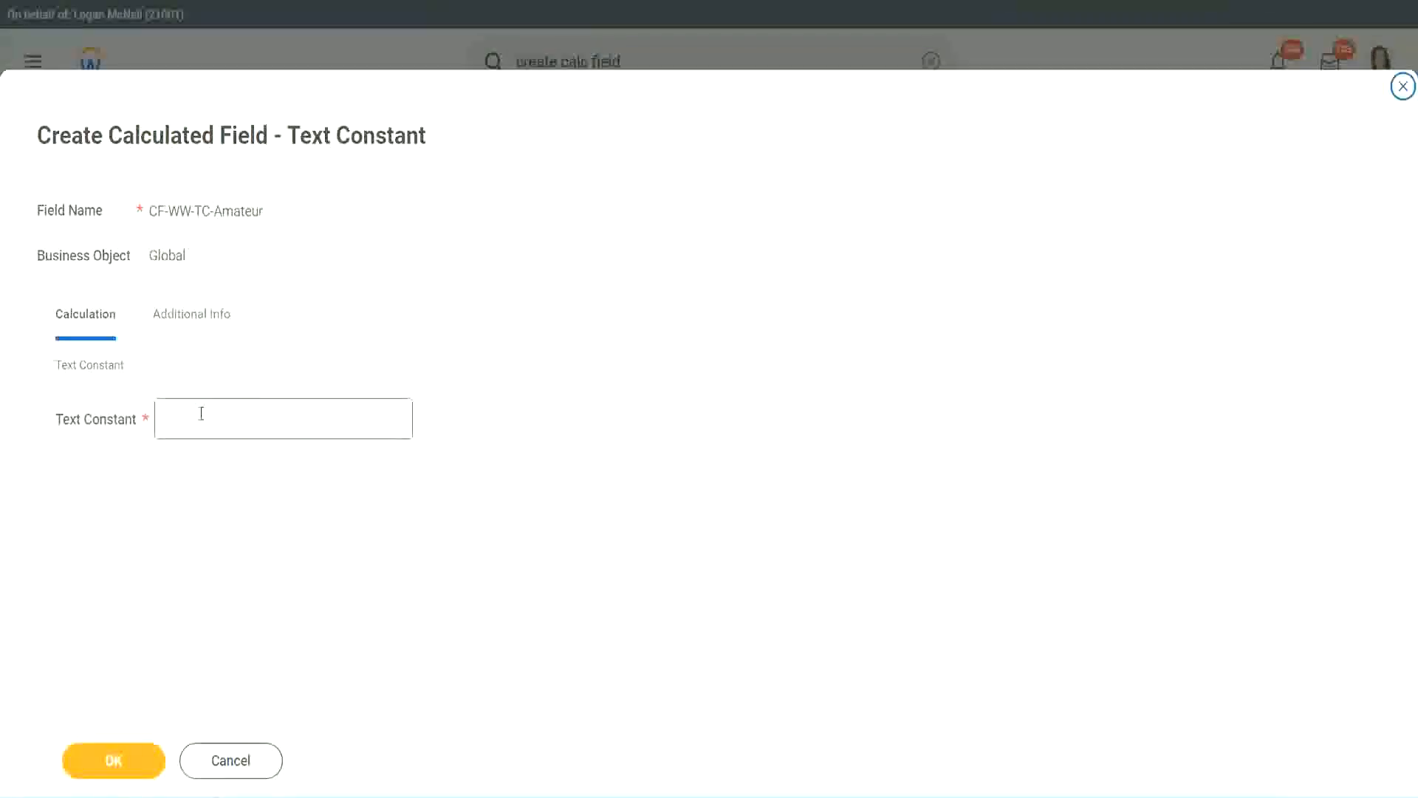
Step: Set the text constant to Amateur and save it as the first return value
{"action": "left_click", "coordinate": [232, 416]}
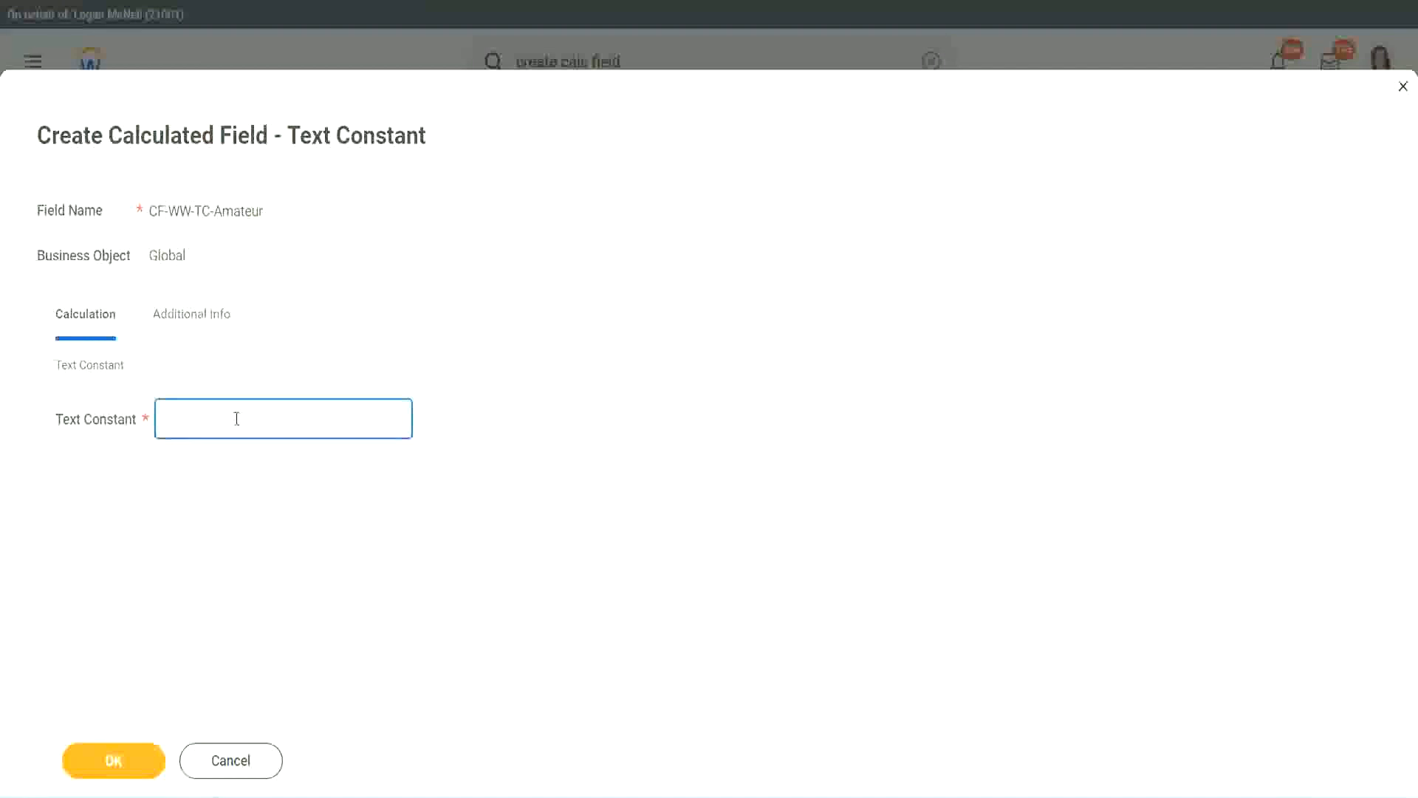
{"action": "type", "text": "Amateur"}
{"action": "left_click", "coordinate": [111, 762]}
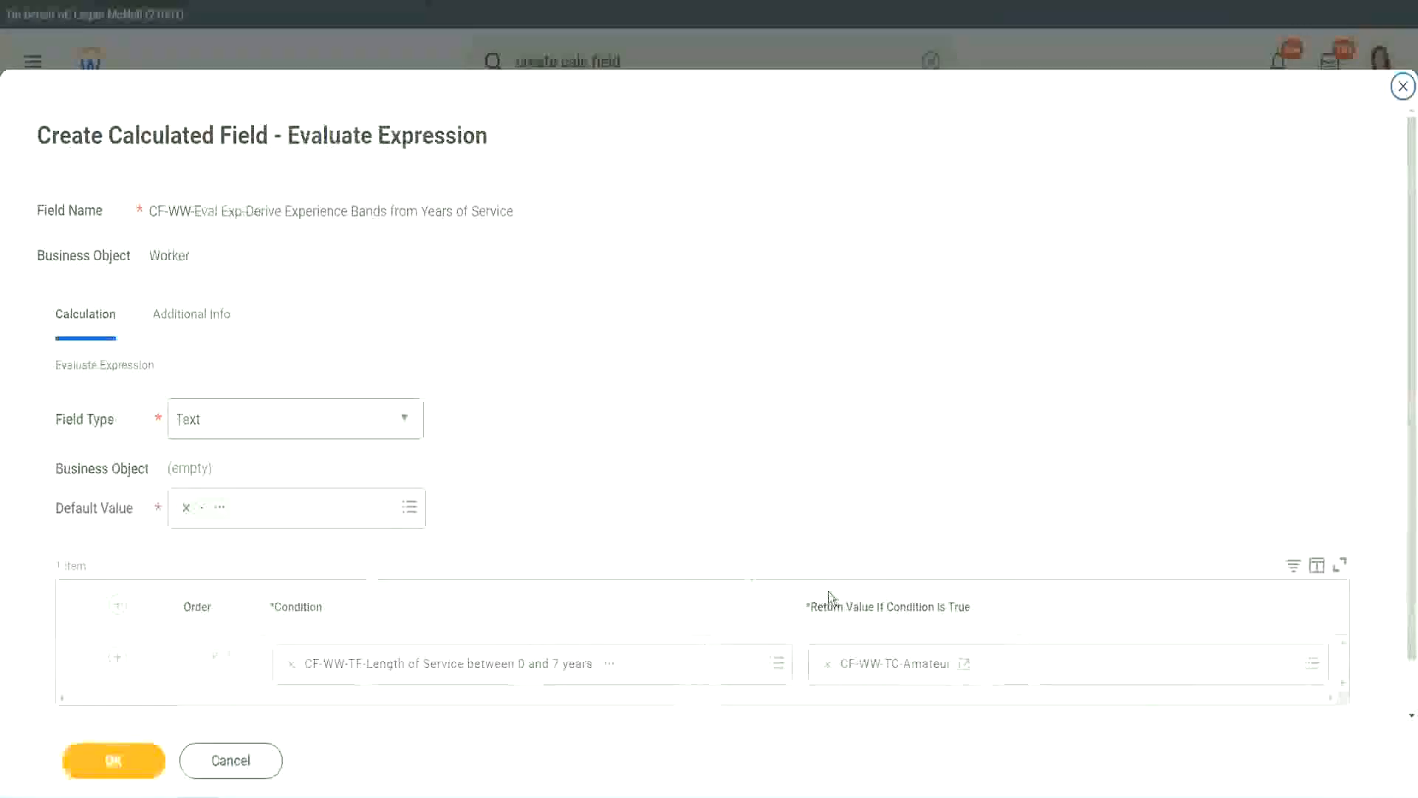
Step: Copy the first return value's text and add three more condition rows
{"action": "right_click", "coordinate": [880, 669]}
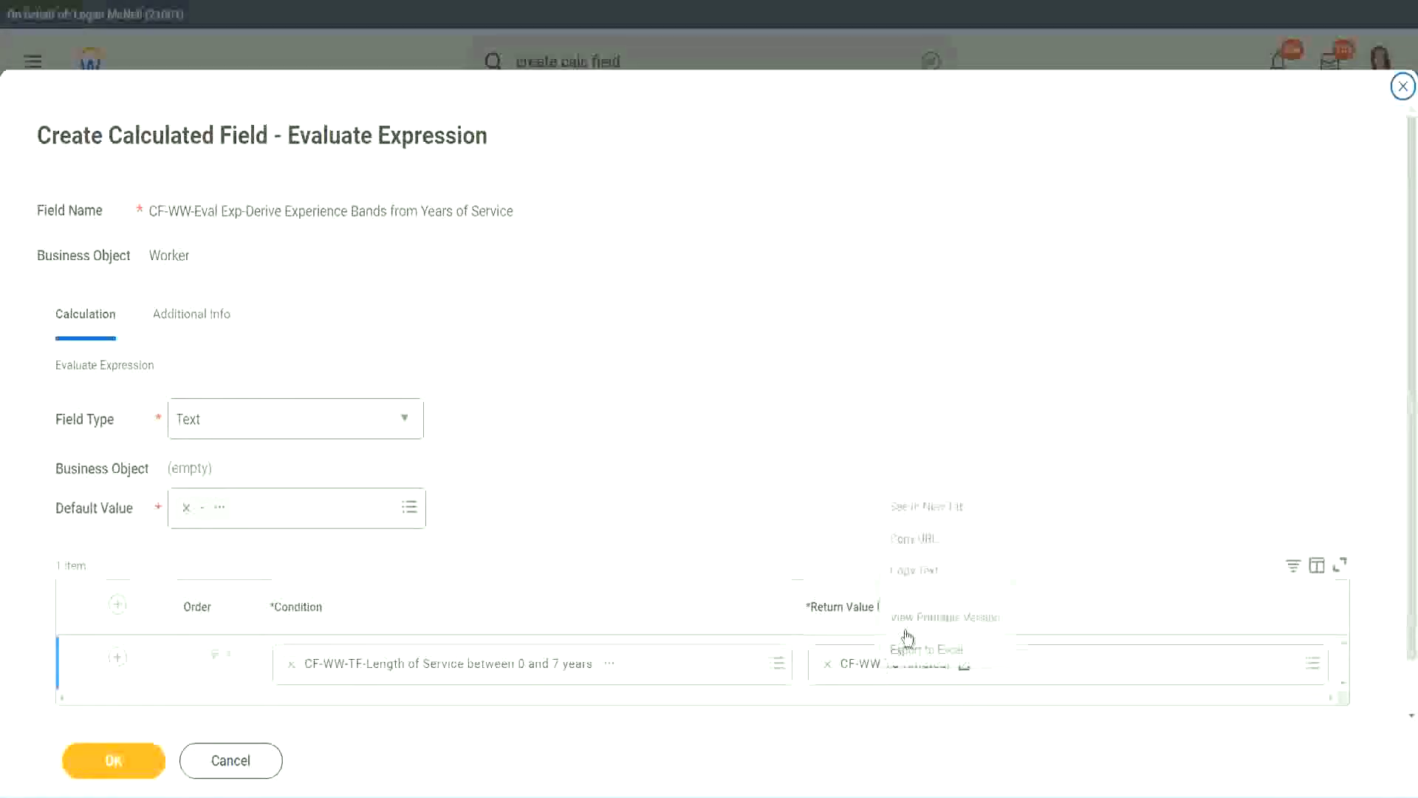
{"action": "left_click", "coordinate": [928, 571]}
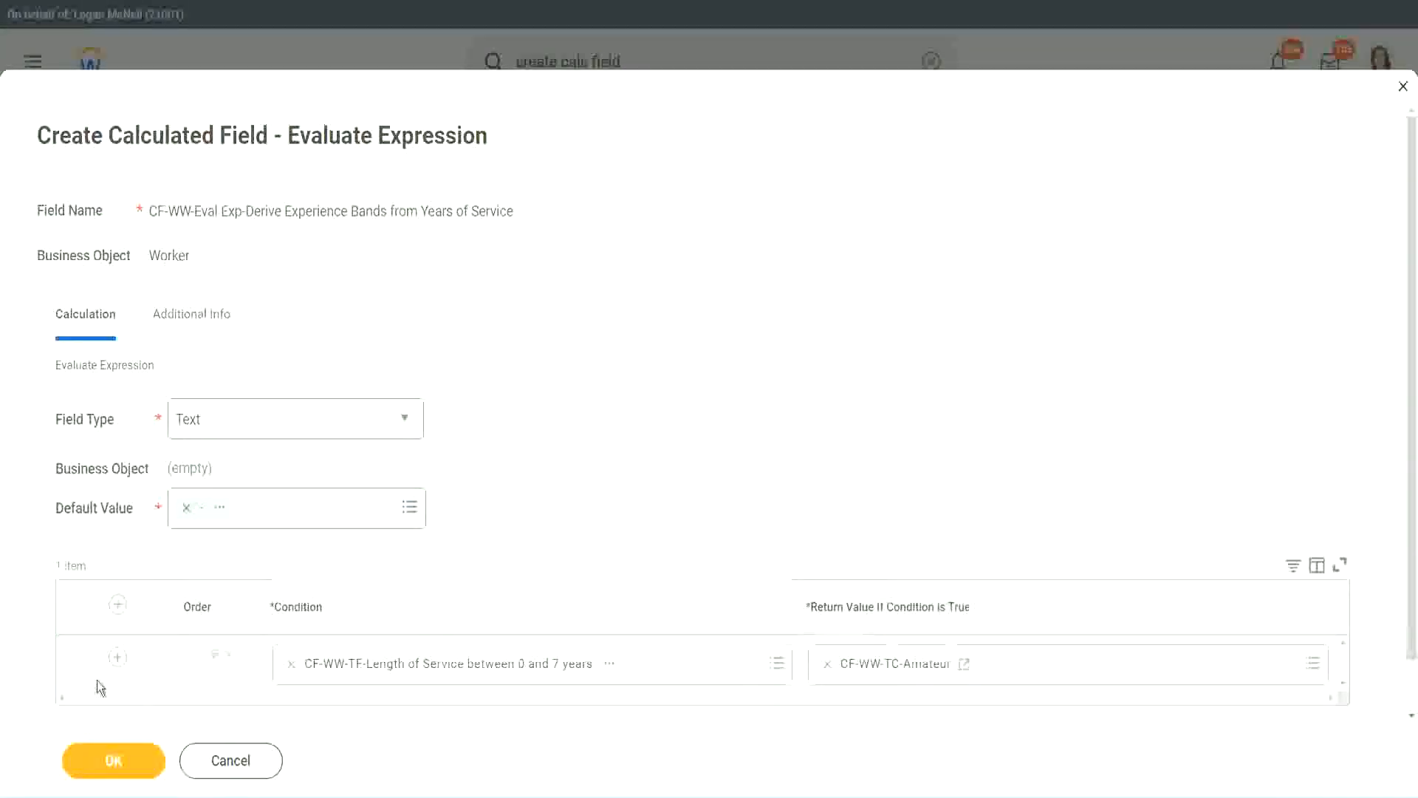
{"action": "left_click", "coordinate": [112, 665]}
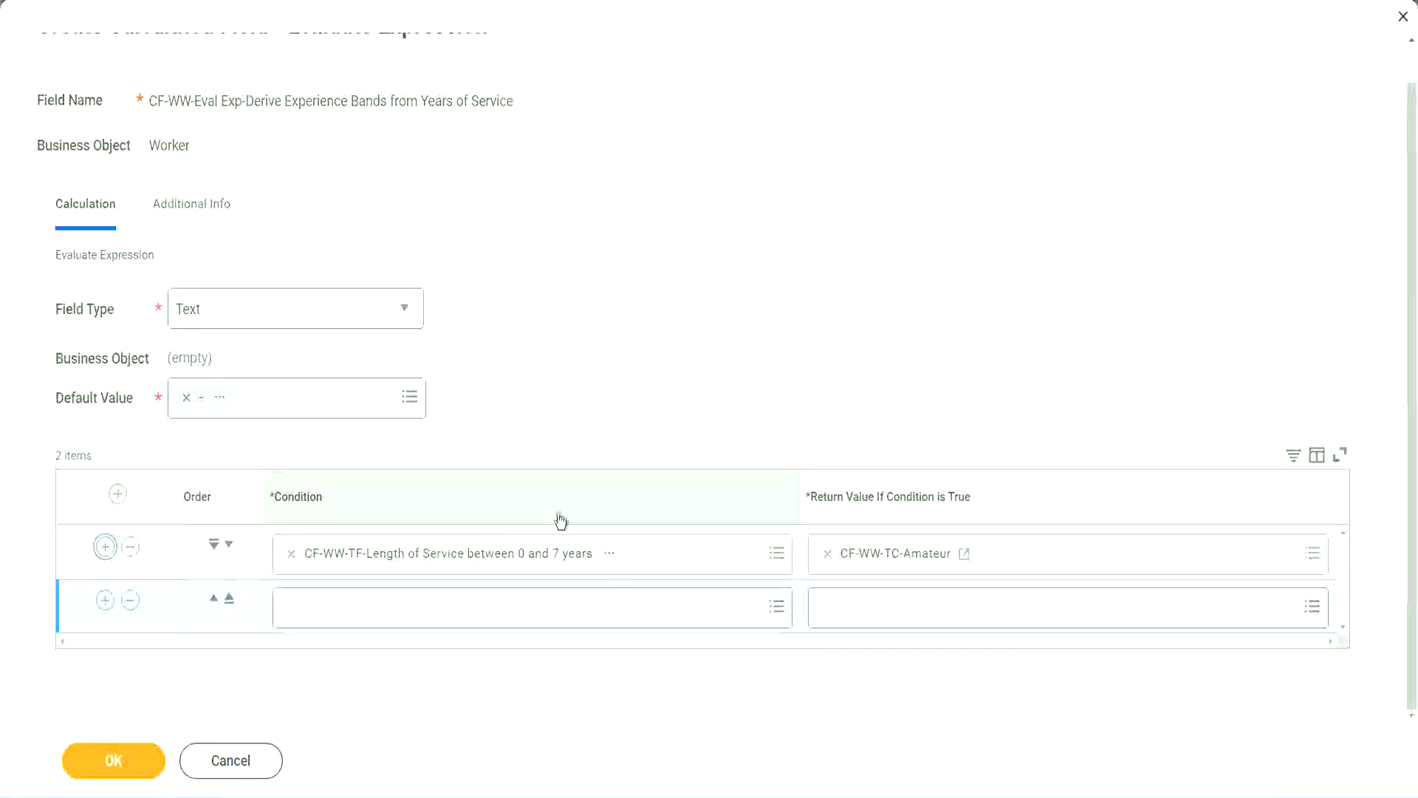
{"action": "left_click", "coordinate": [106, 604]}
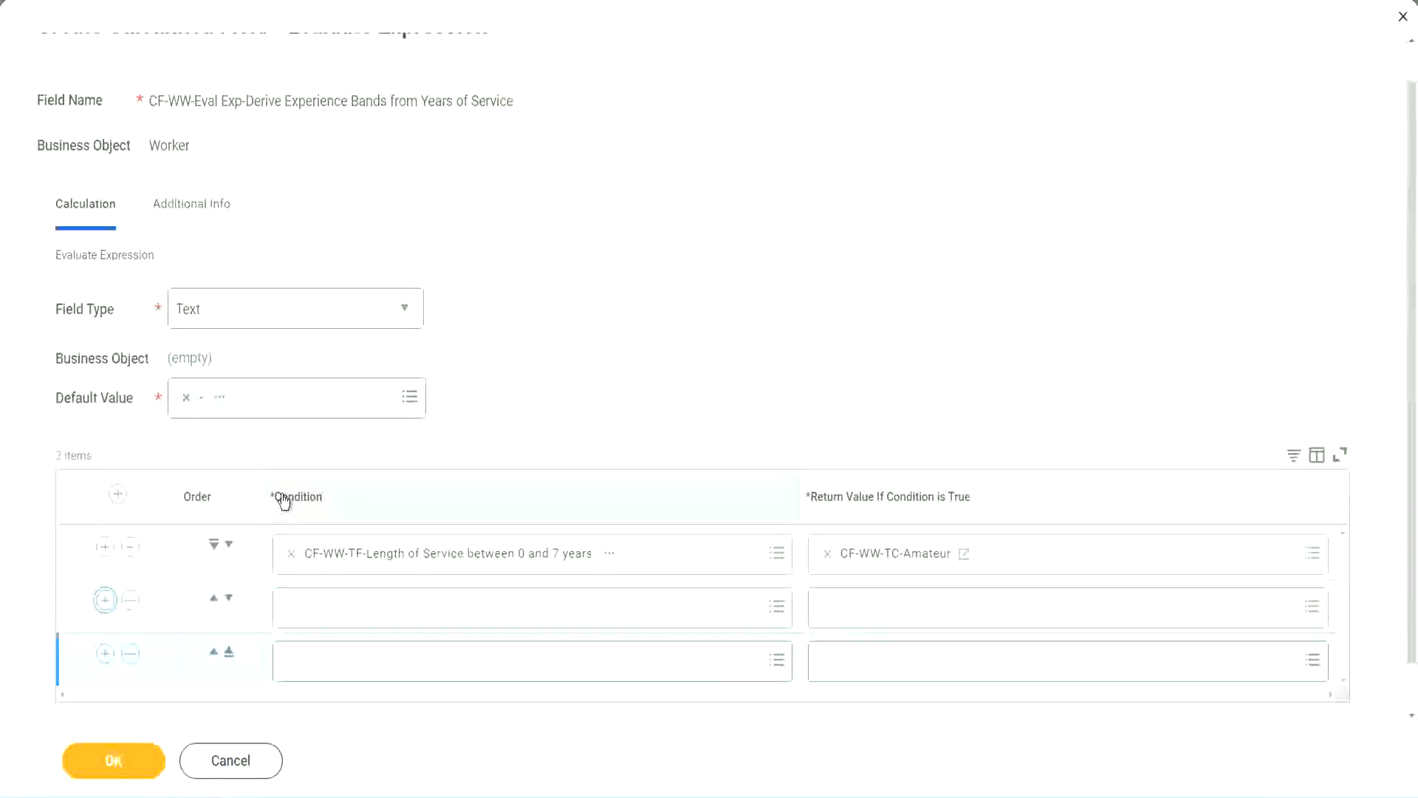
{"action": "left_click", "coordinate": [106, 606]}
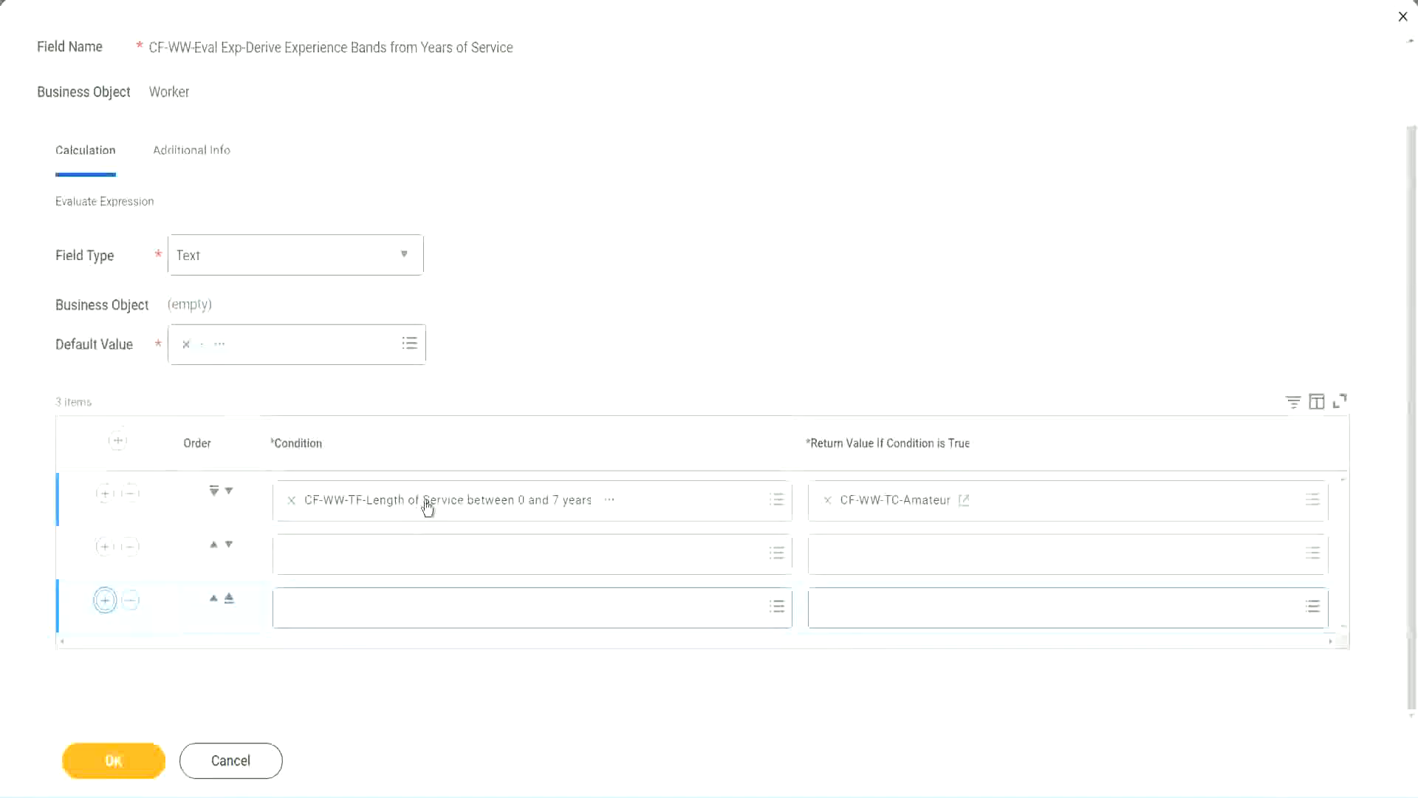
Step: Set the second condition to CF-WW-TF-Length of Service between 8 and 15 years
{"action": "left_click", "coordinate": [350, 560]}
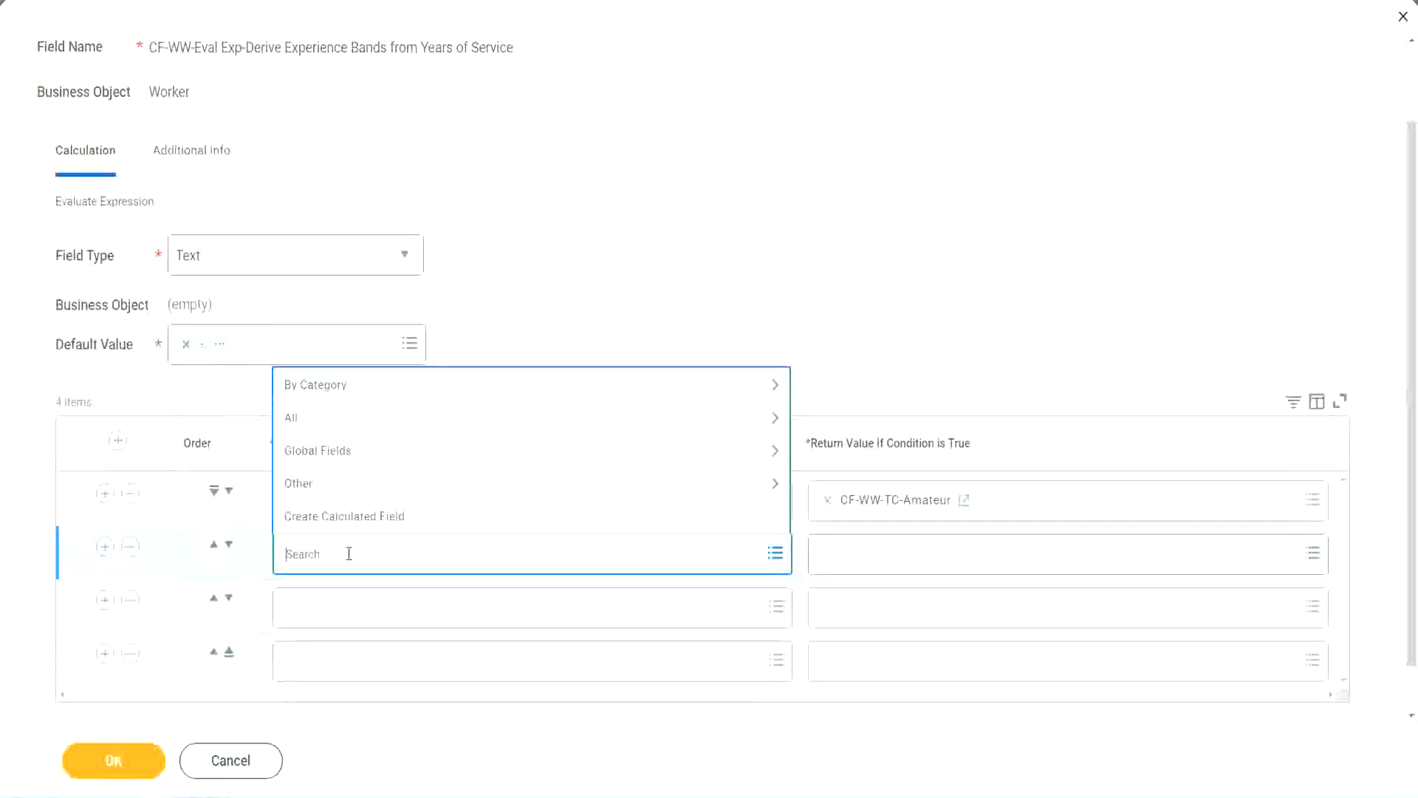
{"action": "type", "text": "cf-ww"}
{"action": "type", "text": "-tc"}
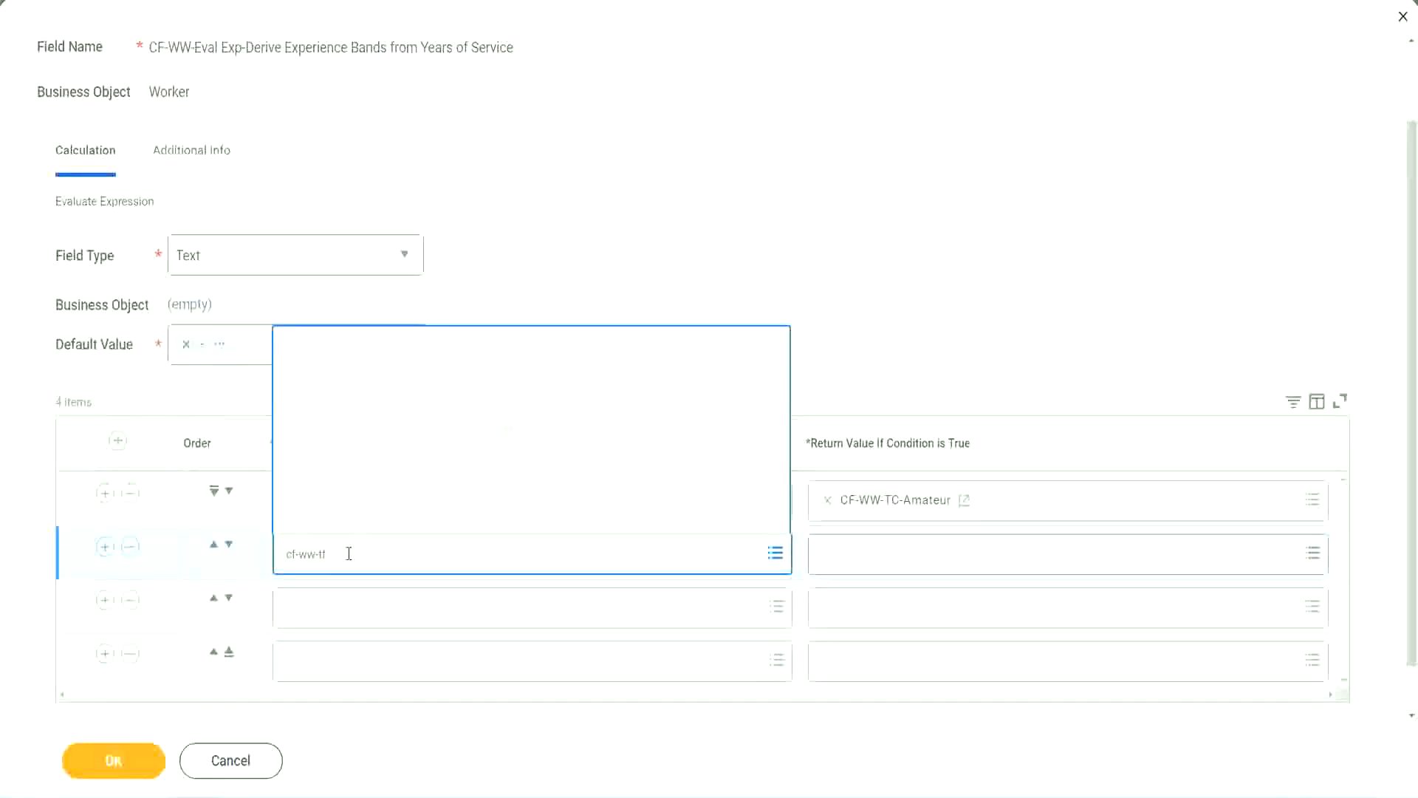
{"action": "key", "text": "Return"}
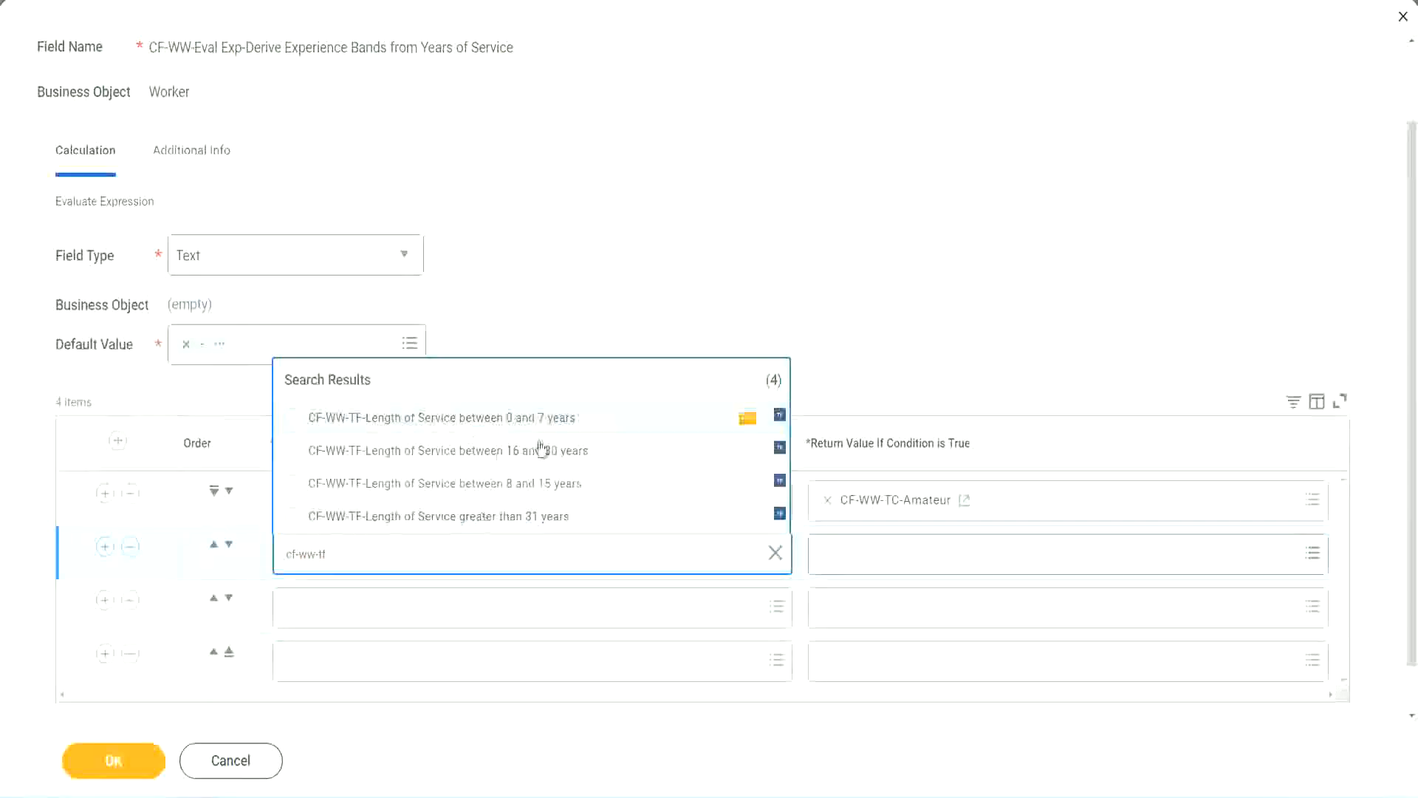
{"action": "left_click", "coordinate": [544, 489]}
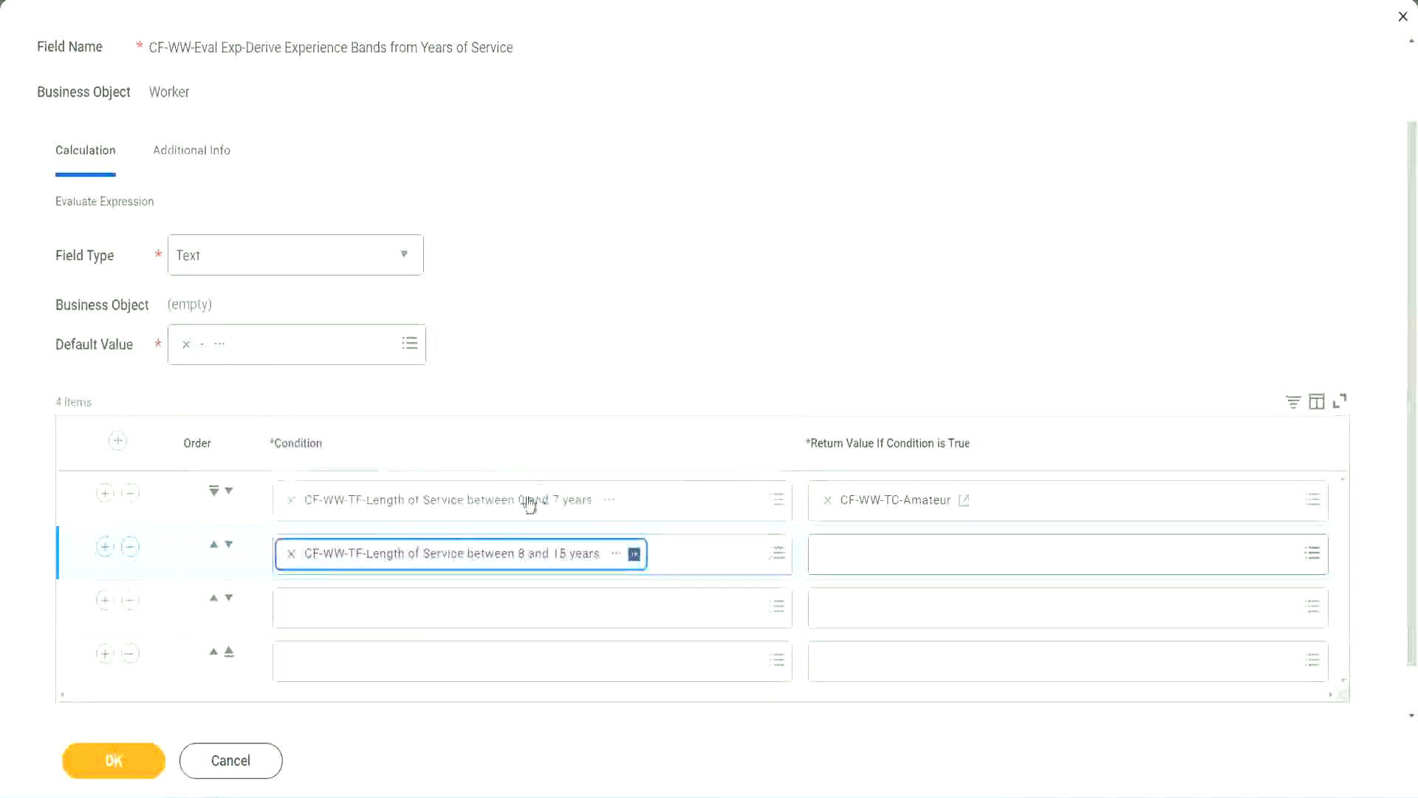
Step: Set the third condition to CF-WW-TF-Length of Service between 16 and 30 years
{"action": "left_click", "coordinate": [357, 608]}
{"action": "type", "text": "cf"}
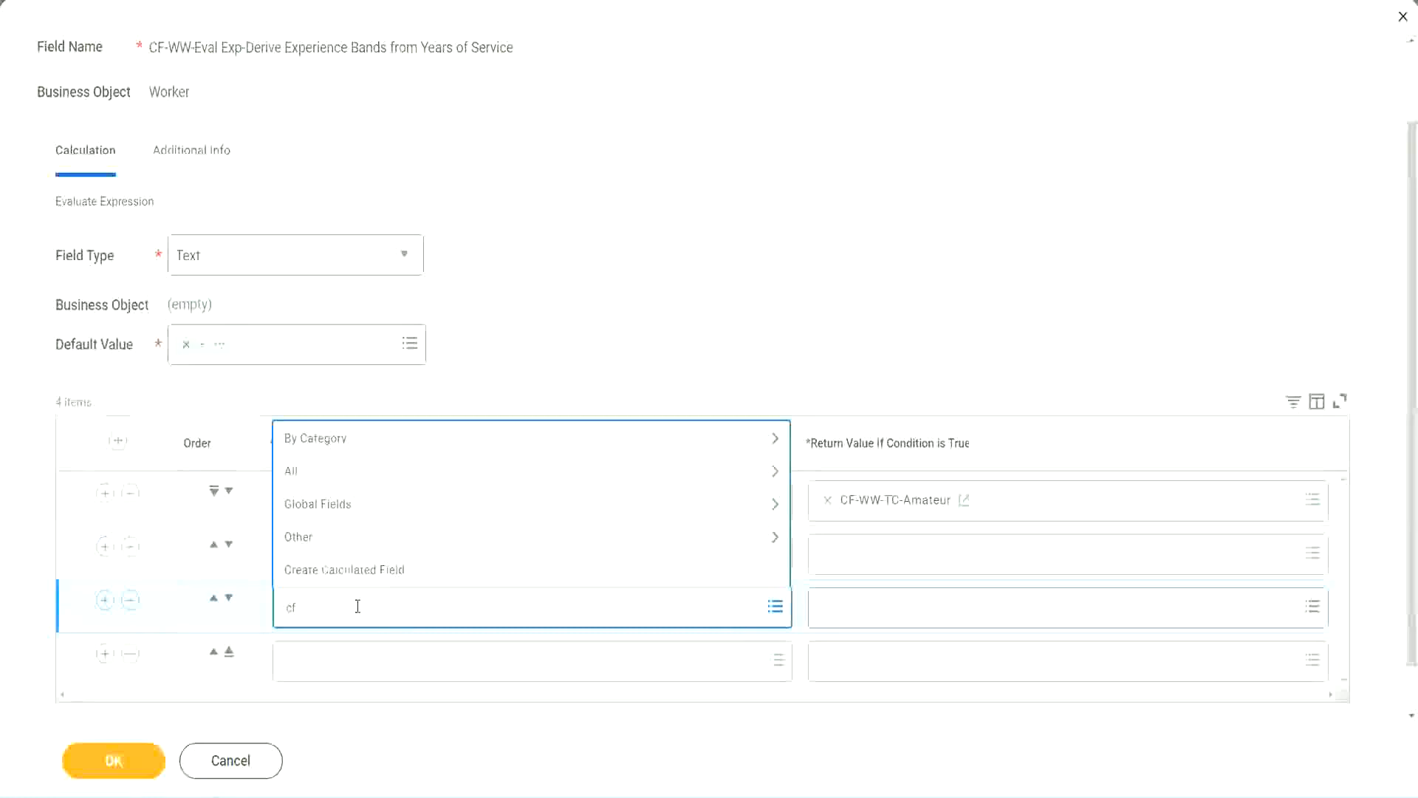
{"action": "type", "text": "-ww-tf"}
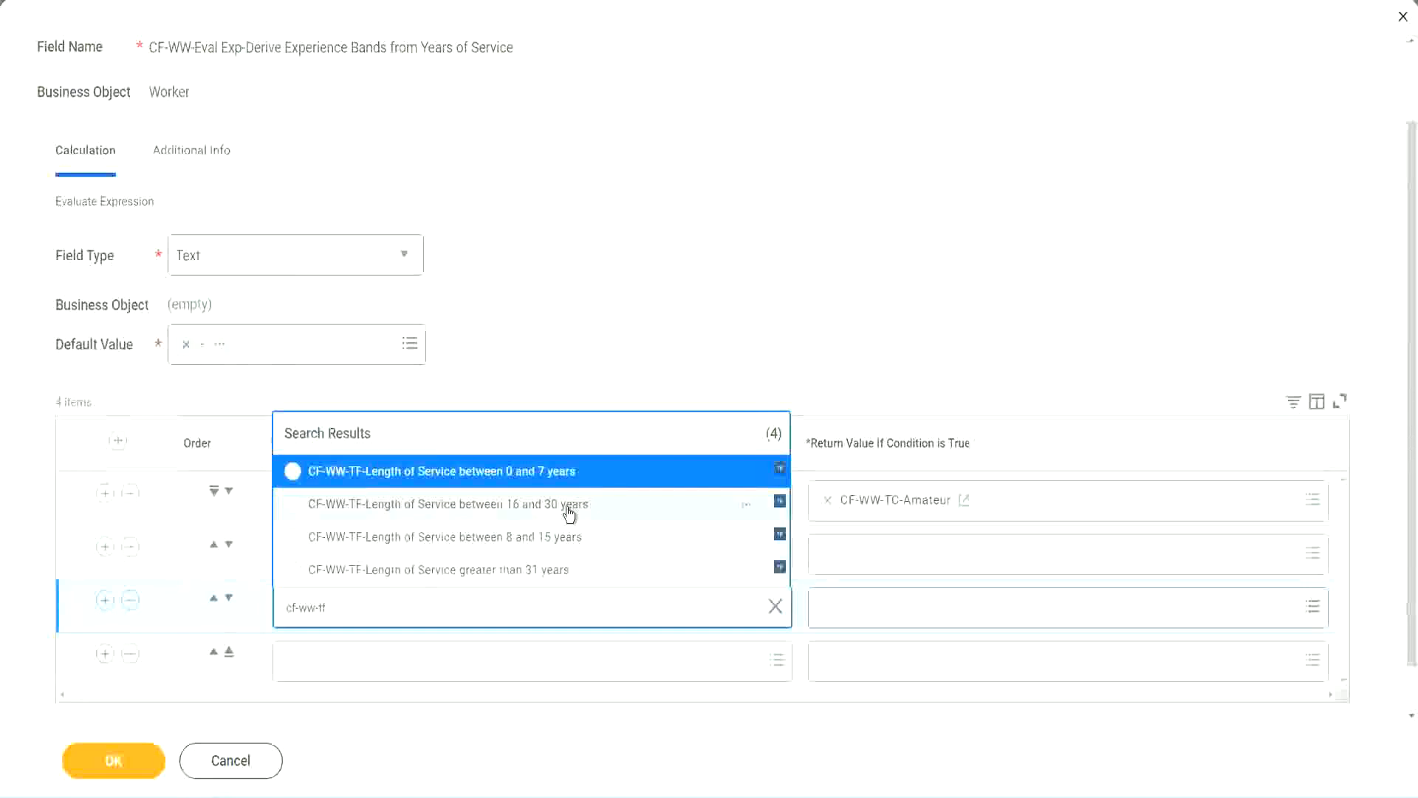
{"action": "left_click", "coordinate": [569, 509]}
Step: Set the fourth condition to CF-WW-TF-Length of Service greater than 31 years
{"action": "left_click", "coordinate": [334, 665]}
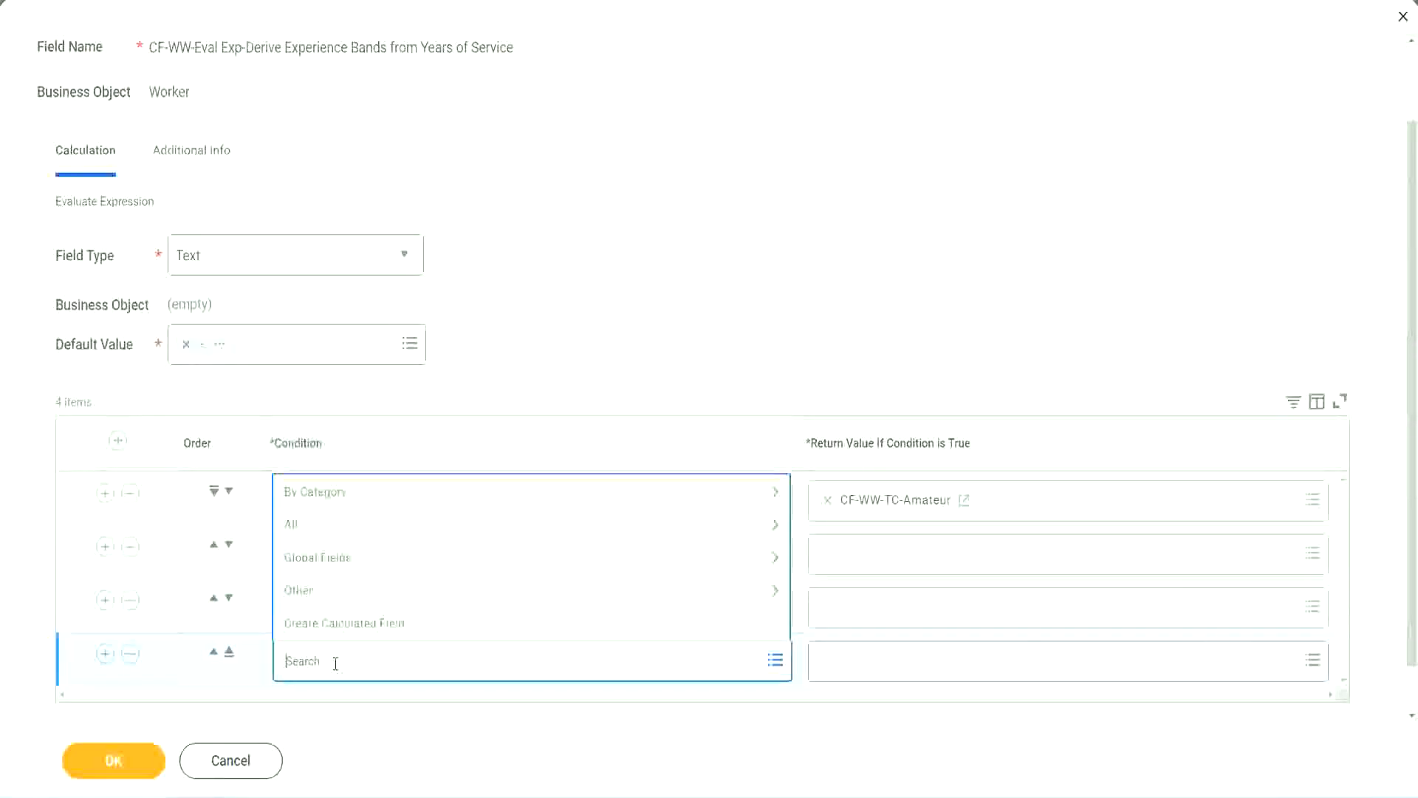
{"action": "type", "text": "cf-ww"}
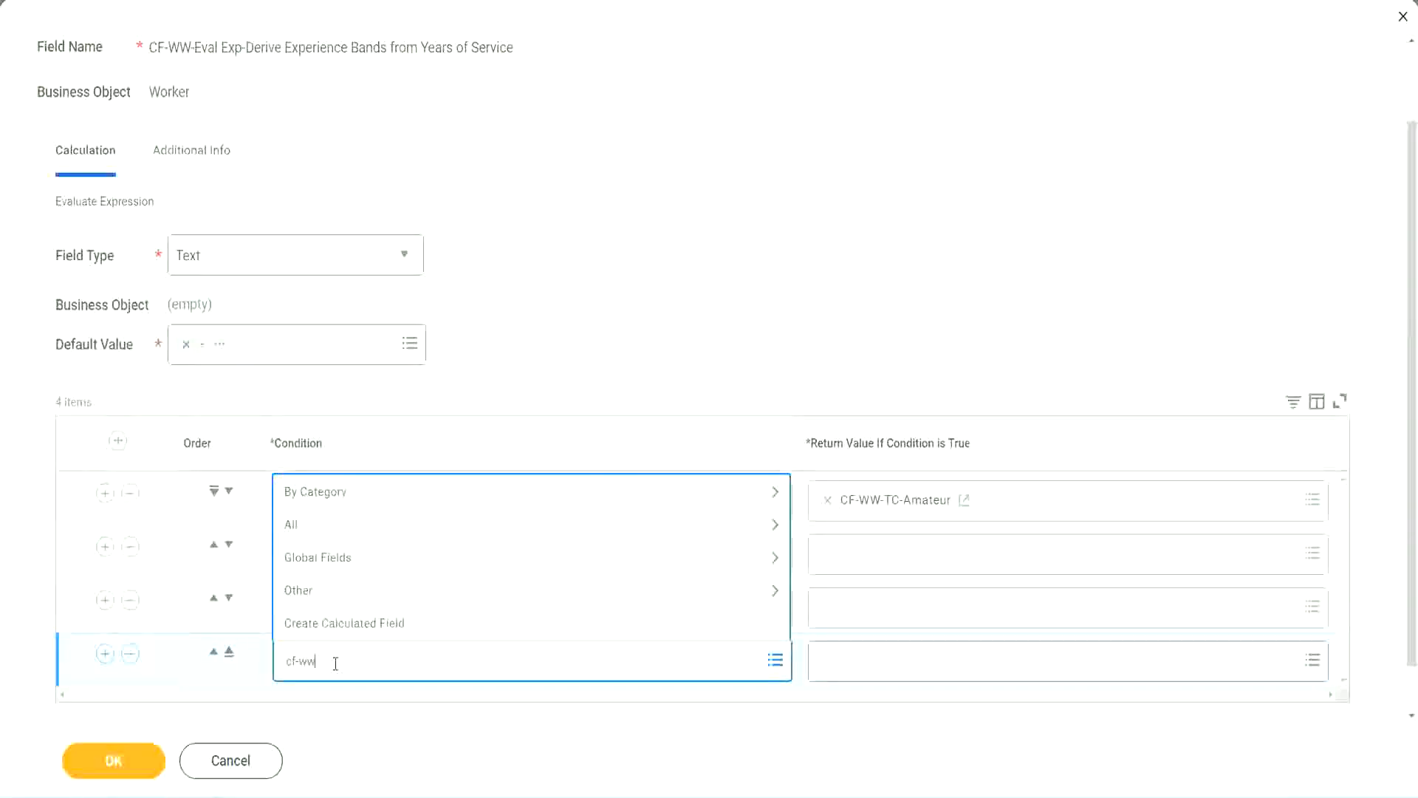
{"action": "type", "text": " tf 31"}
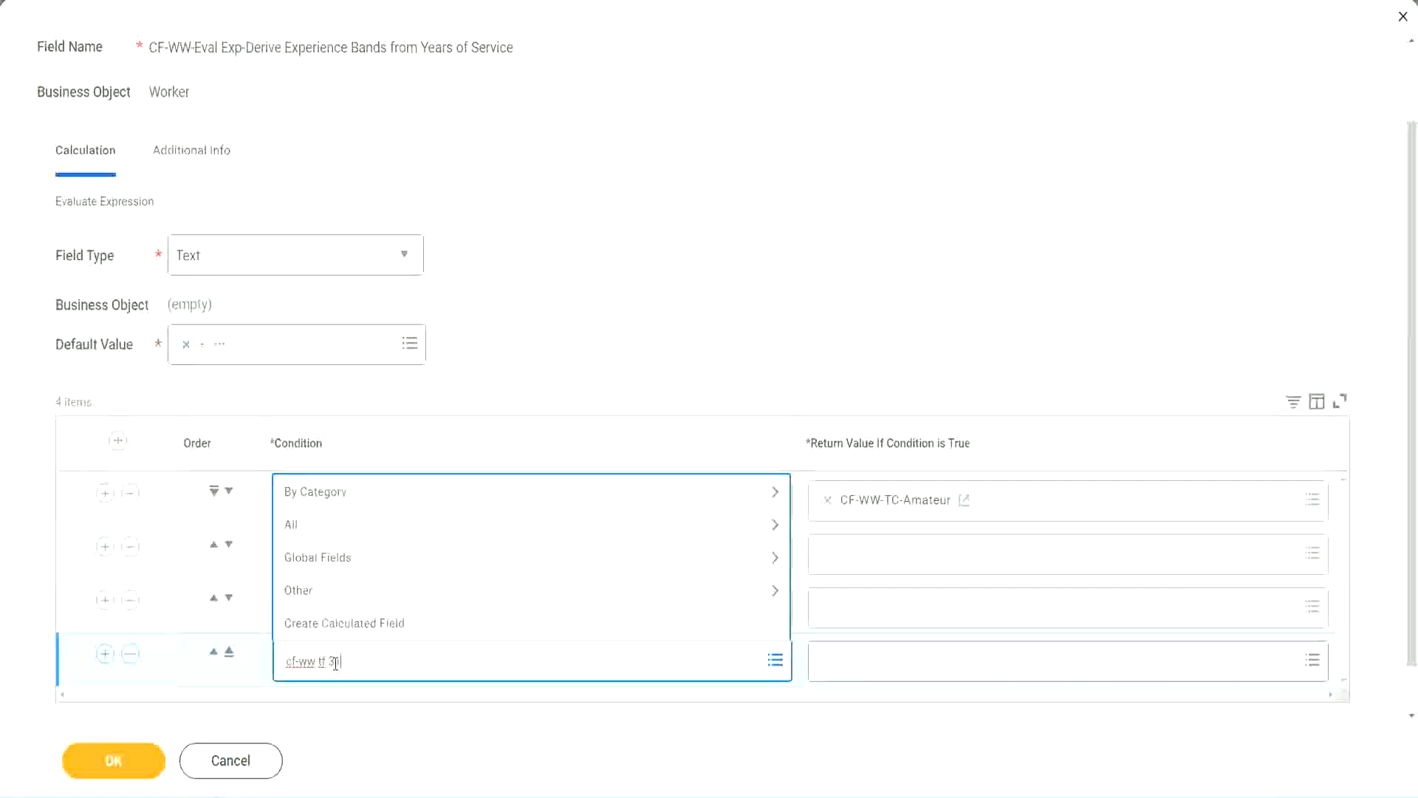
{"action": "key", "text": "Return"}
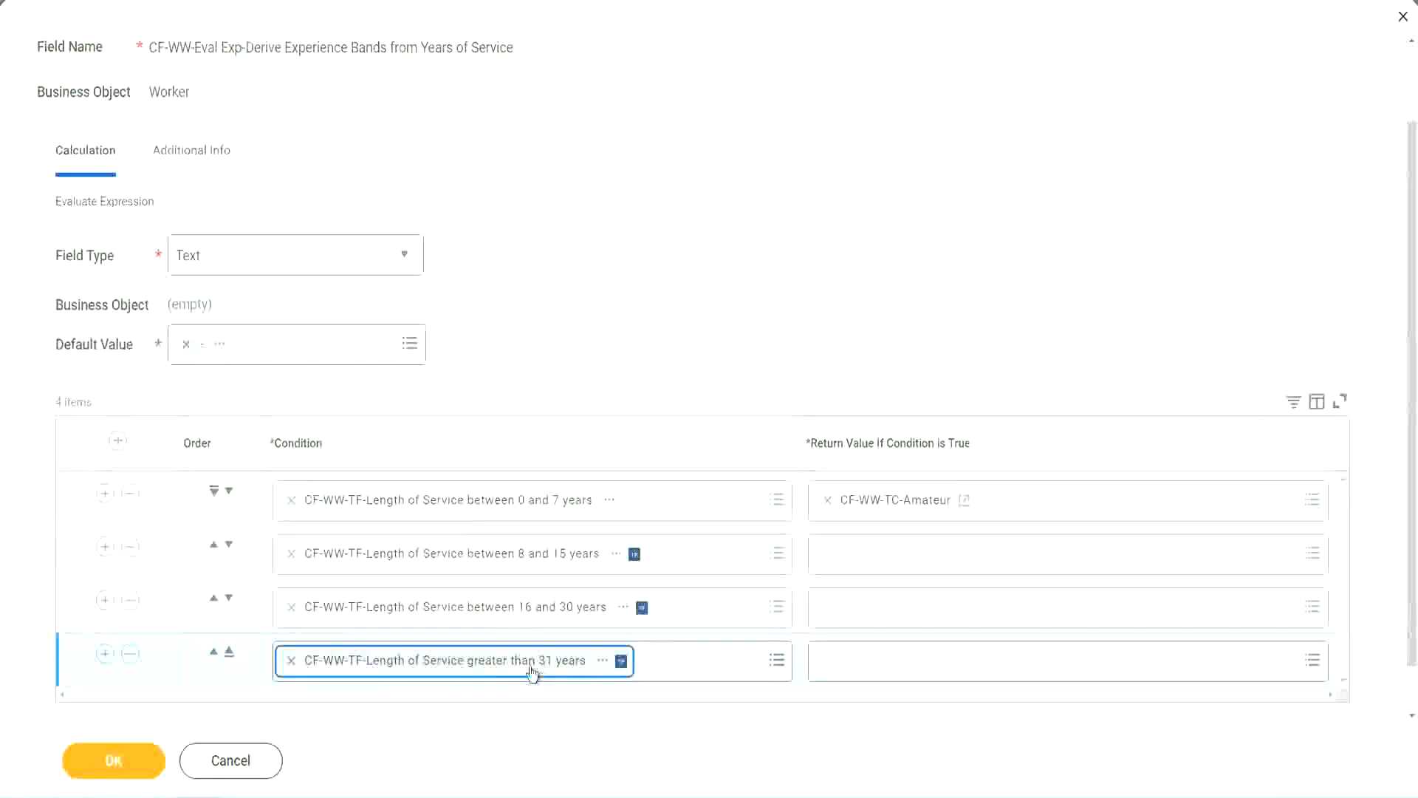
{"action": "left_click", "coordinate": [637, 305]}
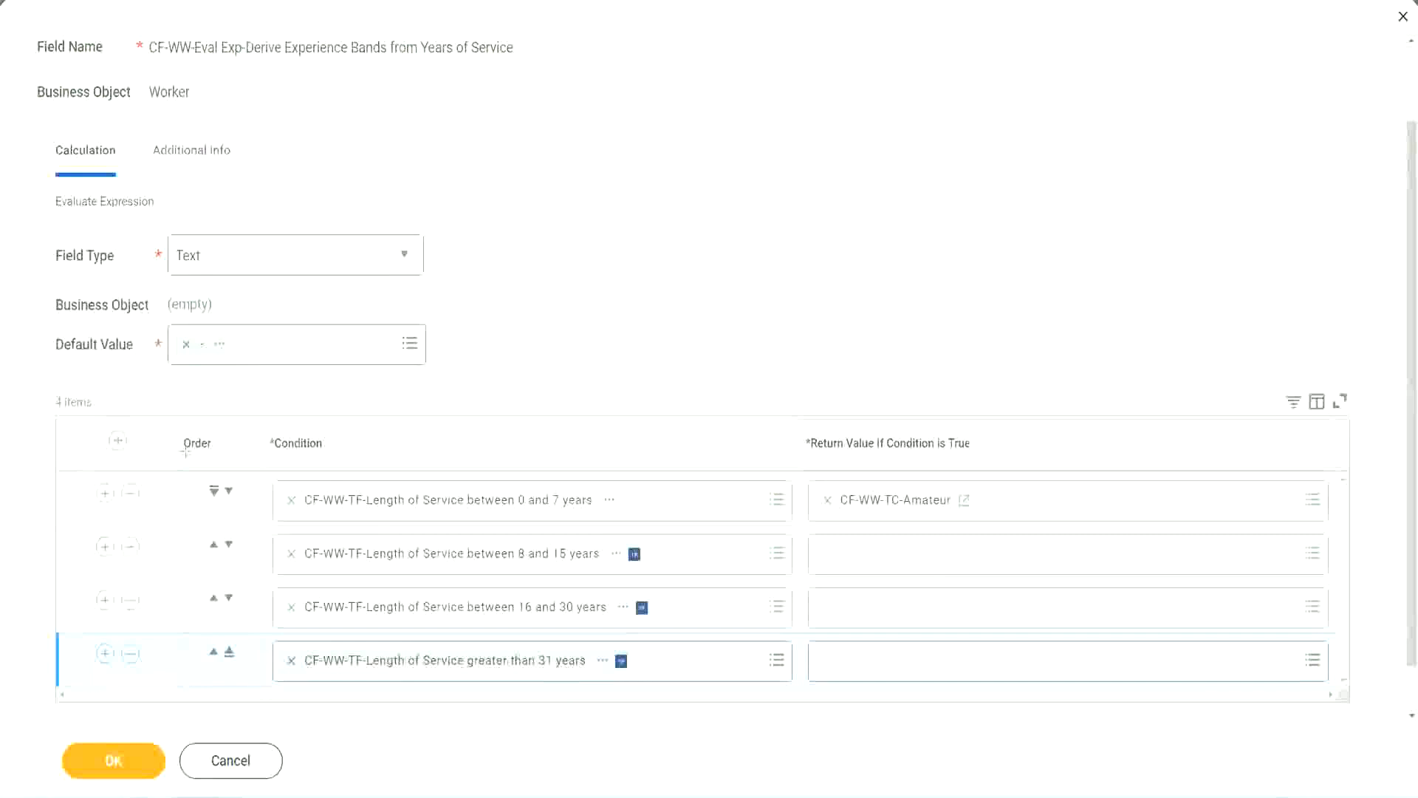
Step: Try moving the 8 to 15 years condition row above the 0 to 7 years row
{"action": "left_click_drag", "start_coordinate": [158, 432], "coordinate": [157, 584]}
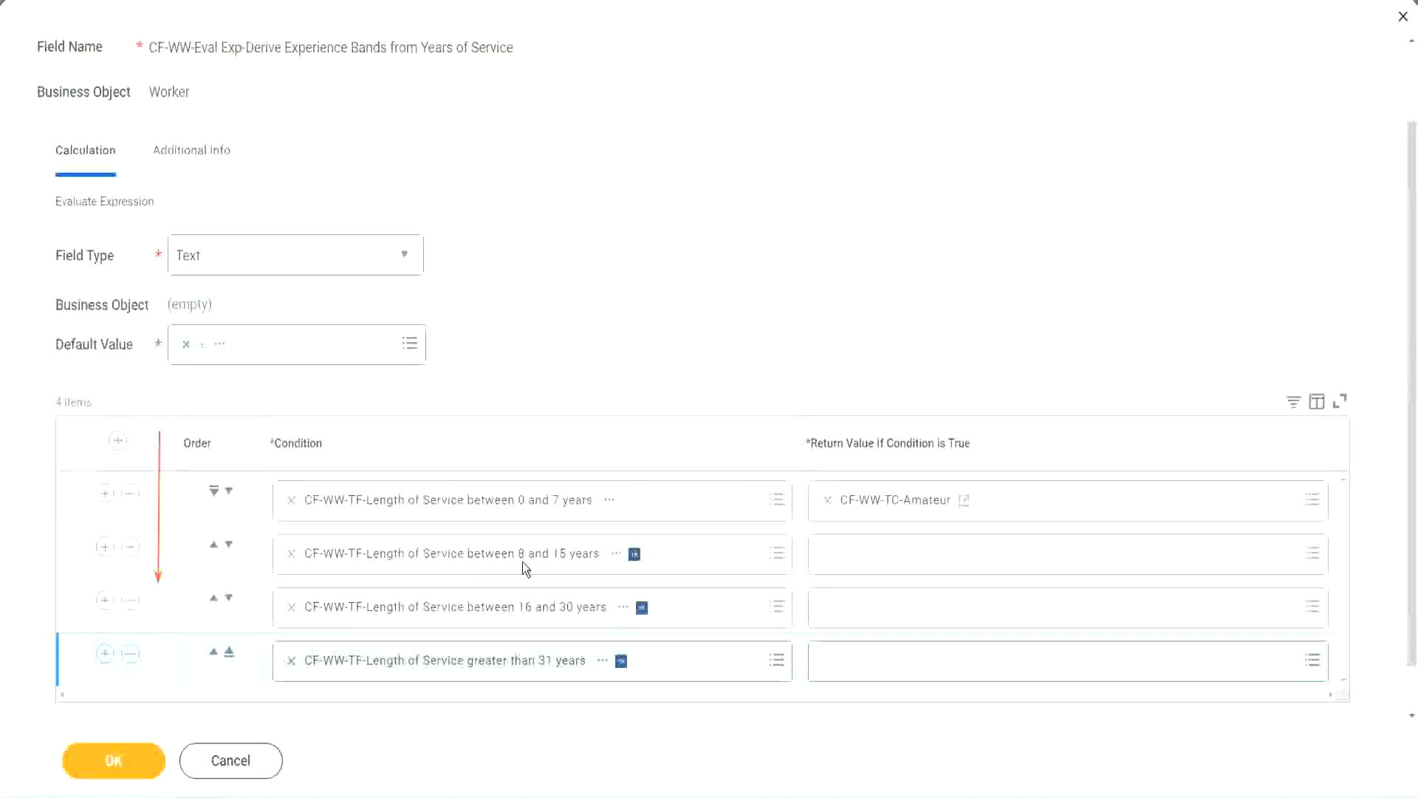
{"action": "left_click", "coordinate": [214, 545]}
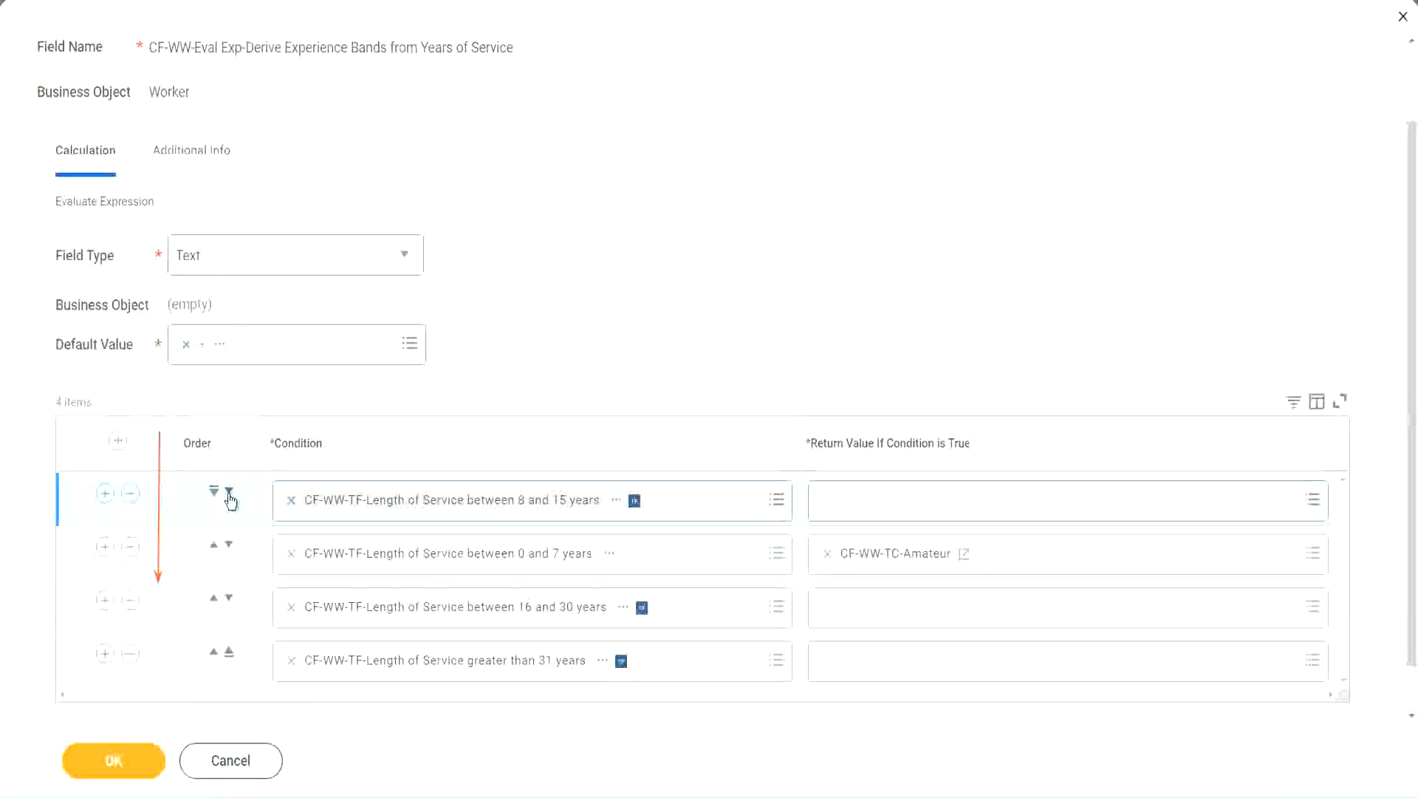
{"action": "left_click_drag", "start_coordinate": [486, 533], "coordinate": [533, 551]}
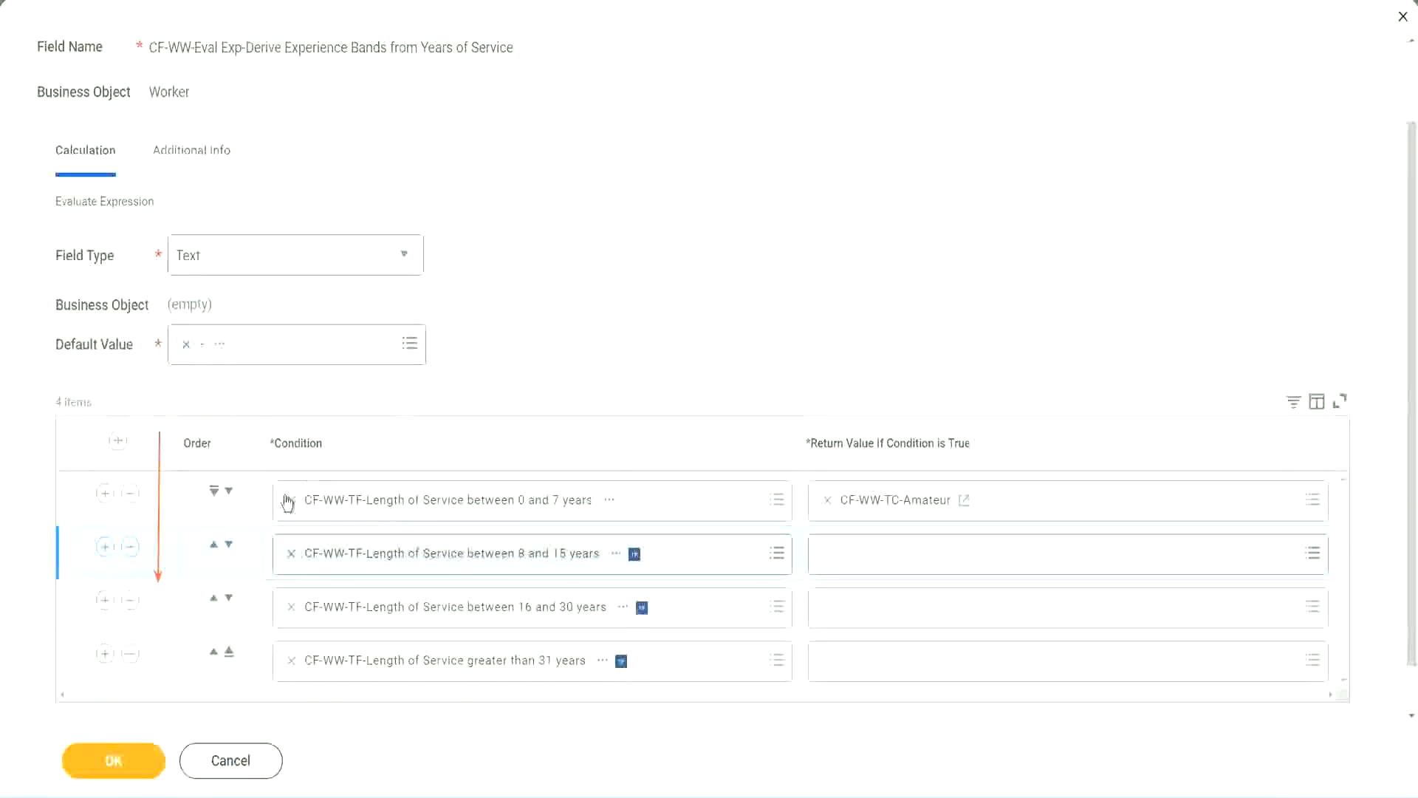
{"action": "left_click", "coordinate": [214, 548]}
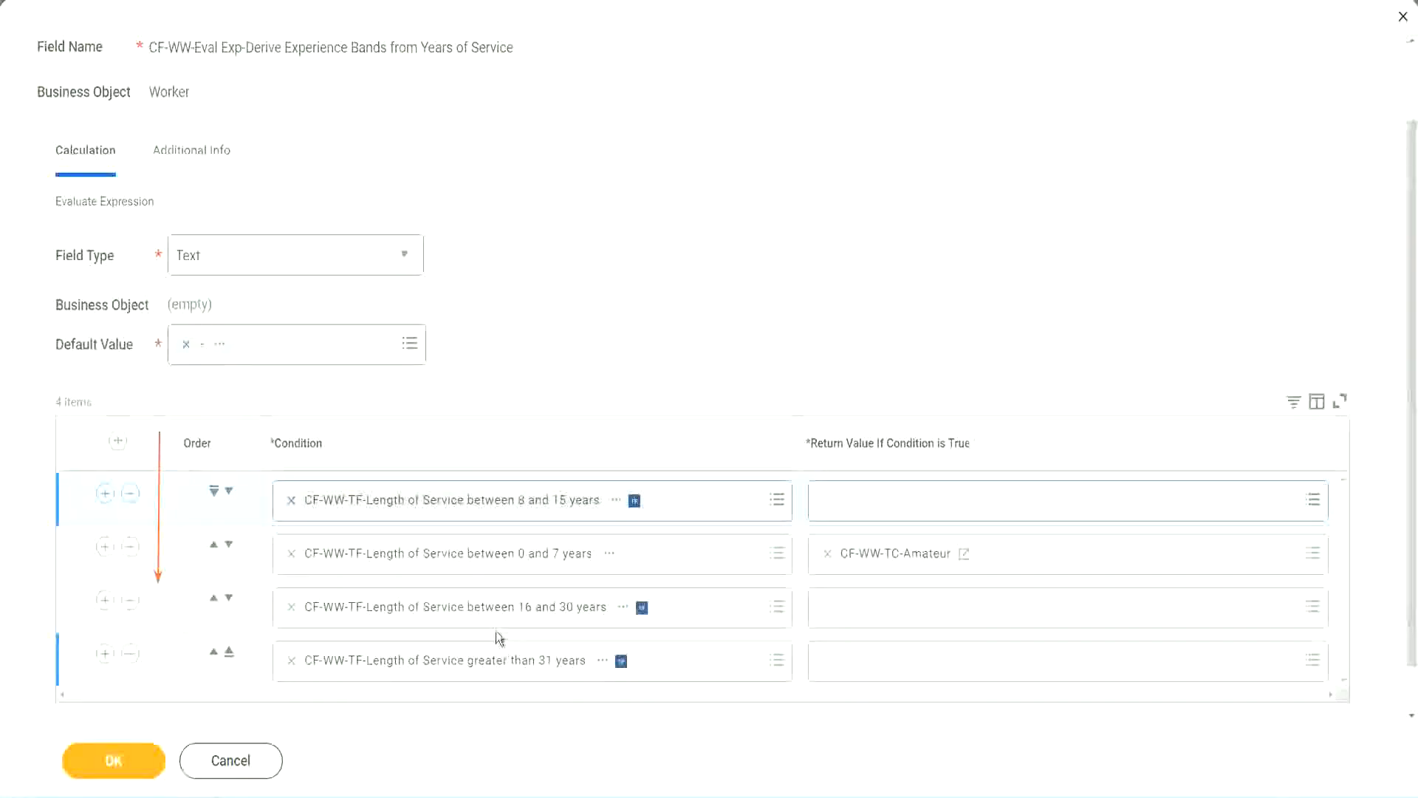
Step: Copy the Amateur return value's text and move the 0 to 7 years row back to the top
{"action": "right_click", "coordinate": [897, 565]}
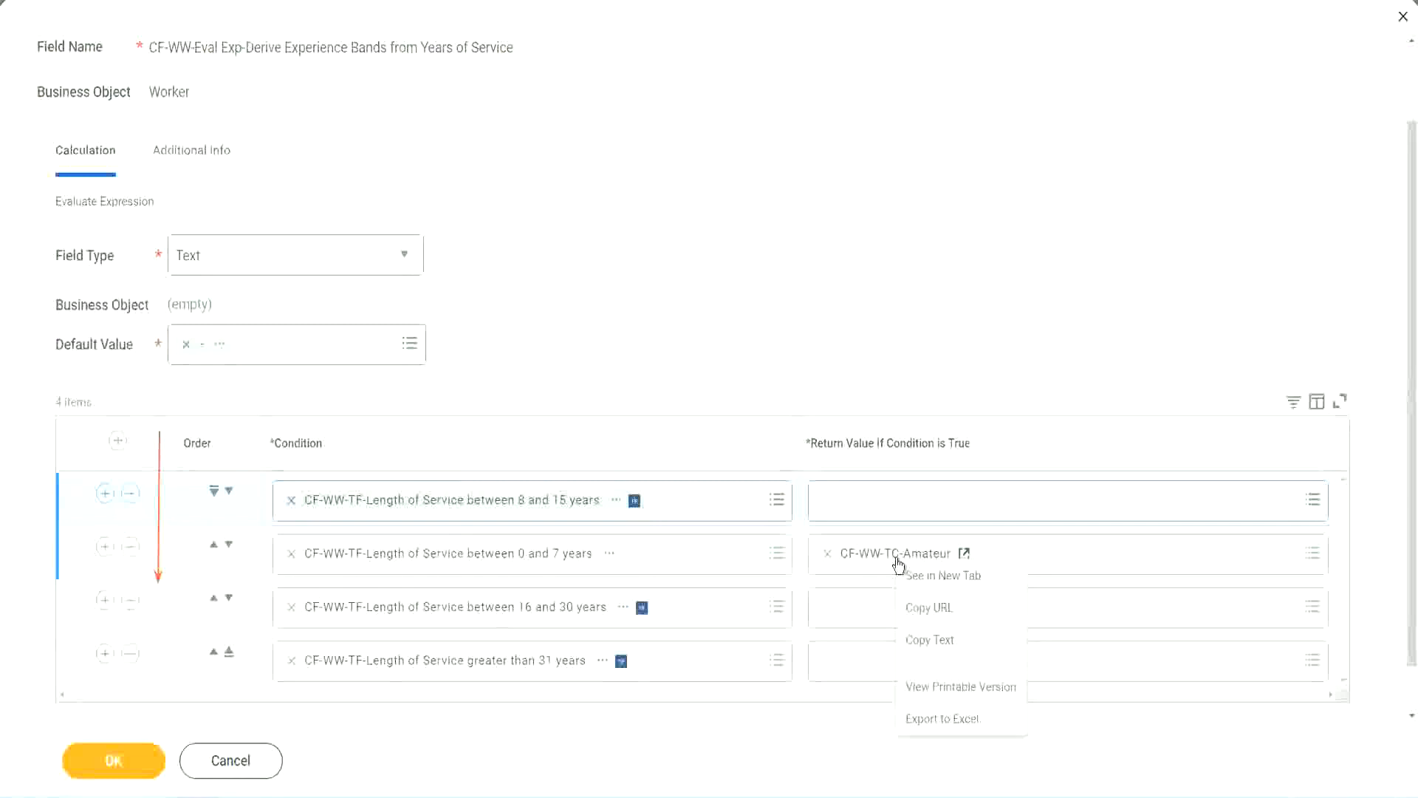
{"action": "left_click", "coordinate": [923, 640]}
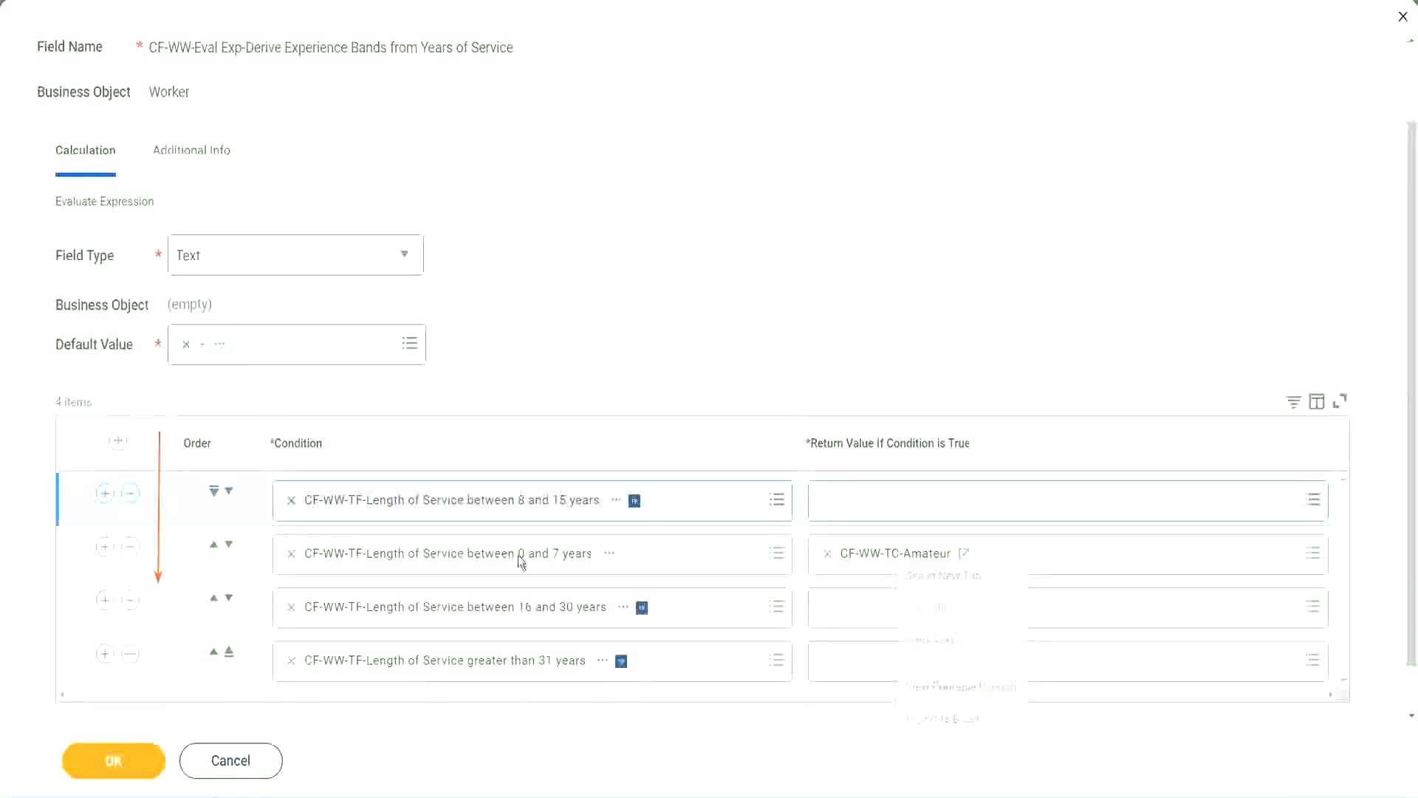
{"action": "left_click", "coordinate": [228, 491]}
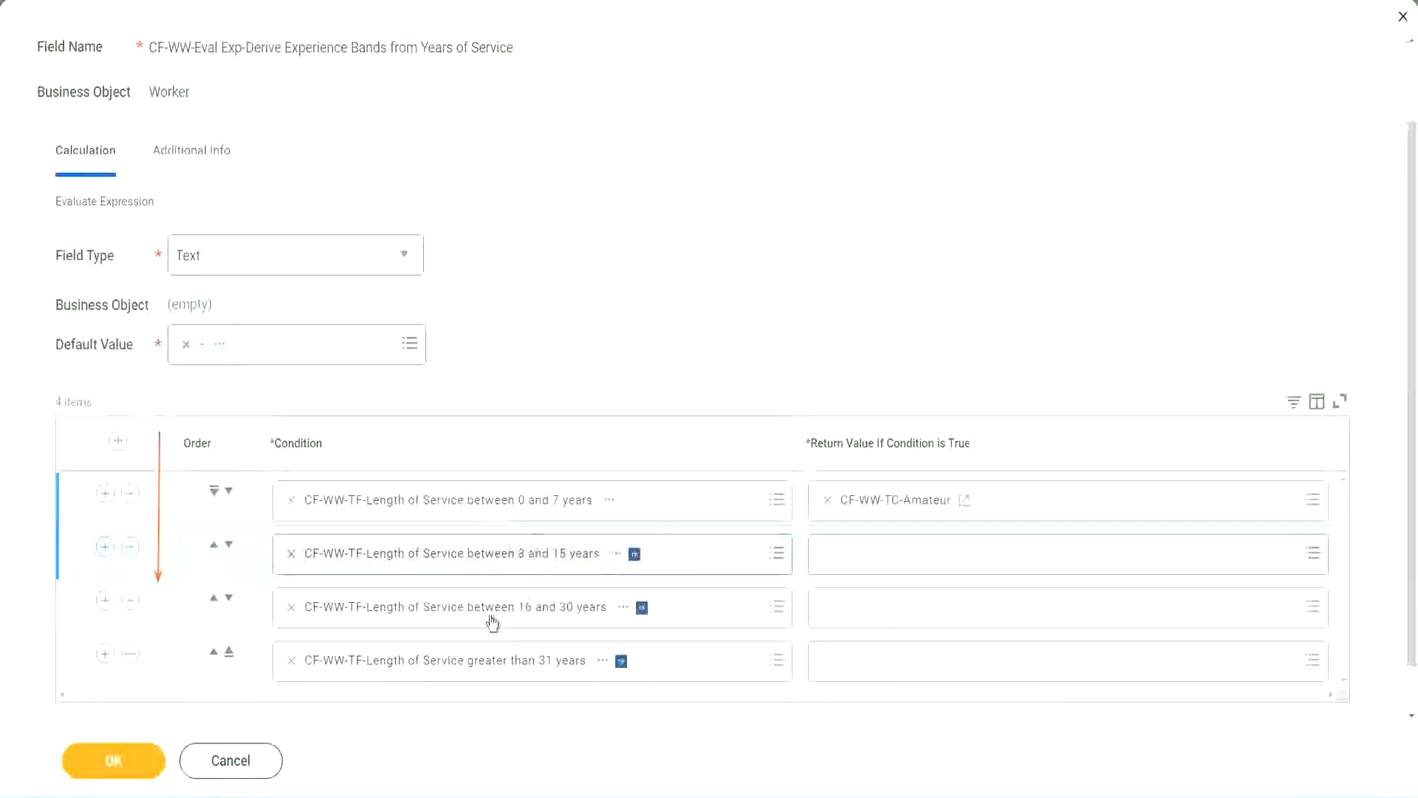
Step: Create a new calculated field from the second return value, naming it CF-WW-TC-Experienced from the pasted name
{"action": "left_click", "coordinate": [828, 556]}
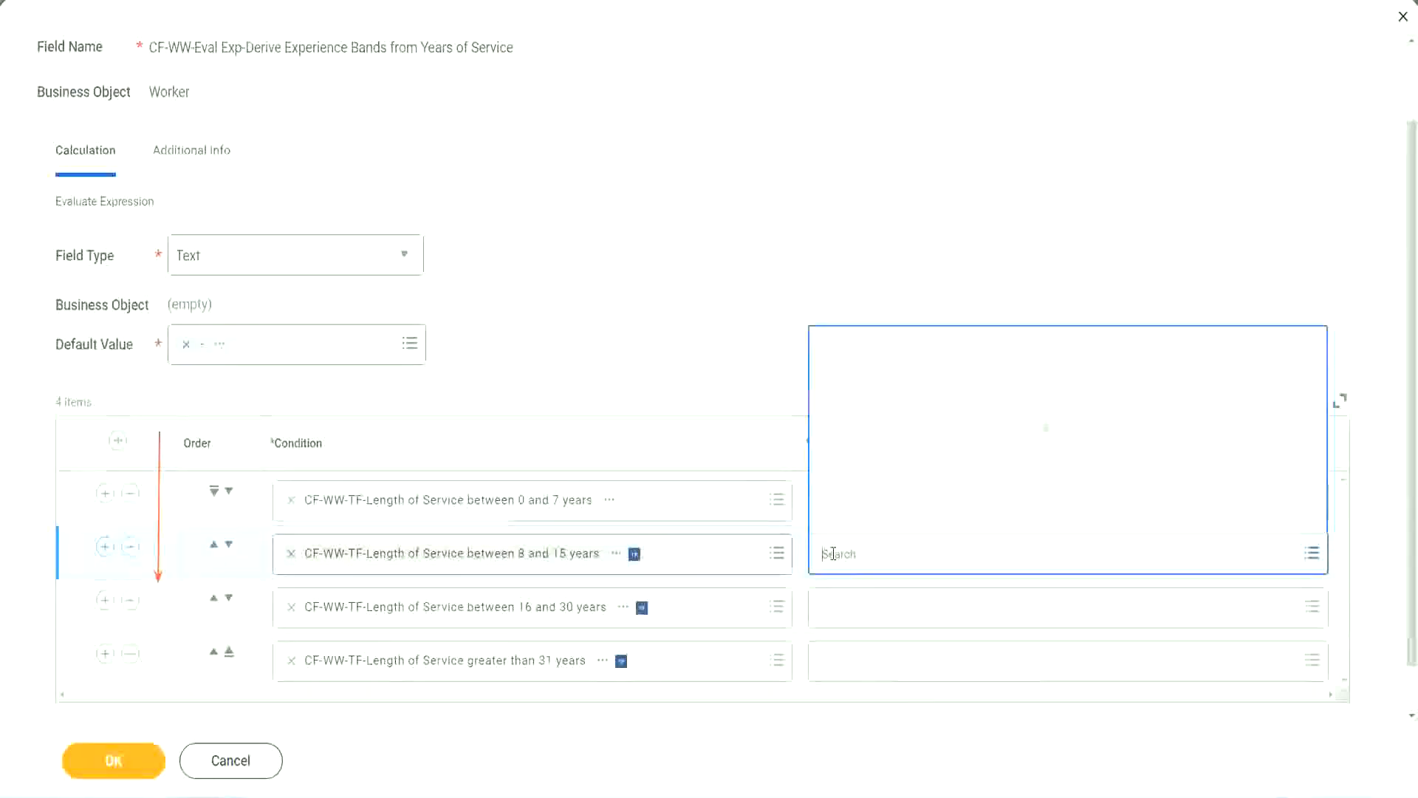
{"action": "left_click", "coordinate": [879, 520]}
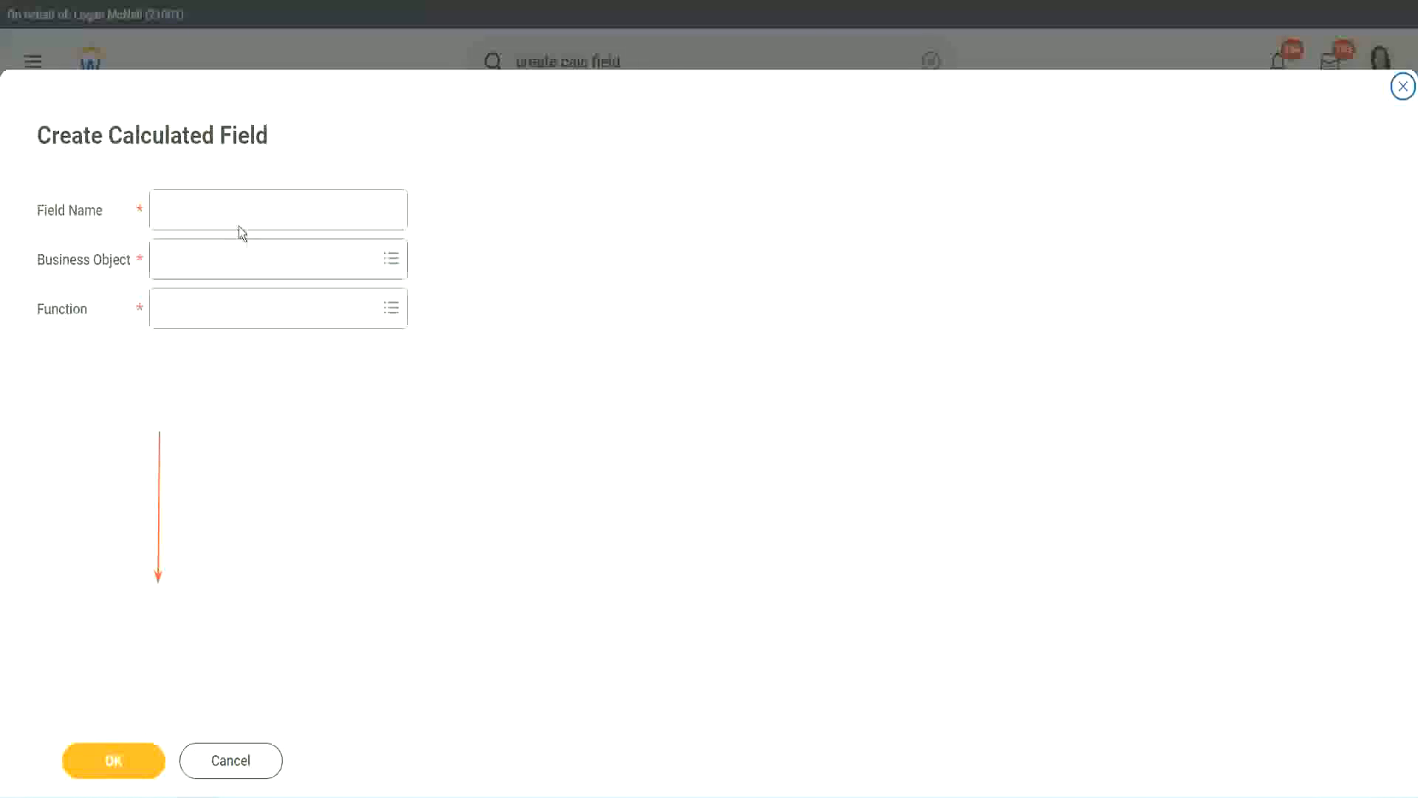
{"action": "left_click", "coordinate": [227, 209]}
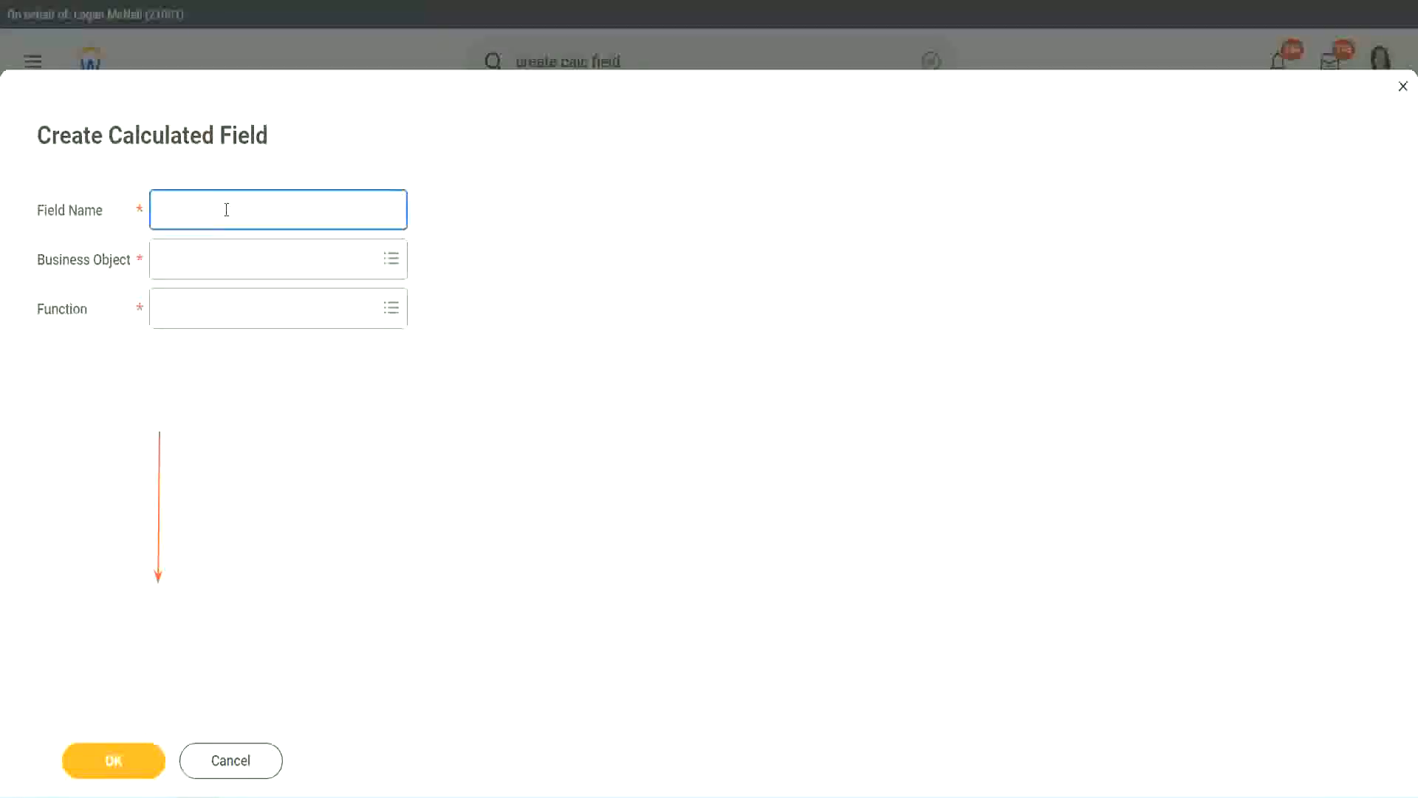
{"action": "type", "text": "CF-WW-TC-Amateur"}
{"action": "double_click", "coordinate": [244, 212]}
{"action": "type", "text": "Experienced"}
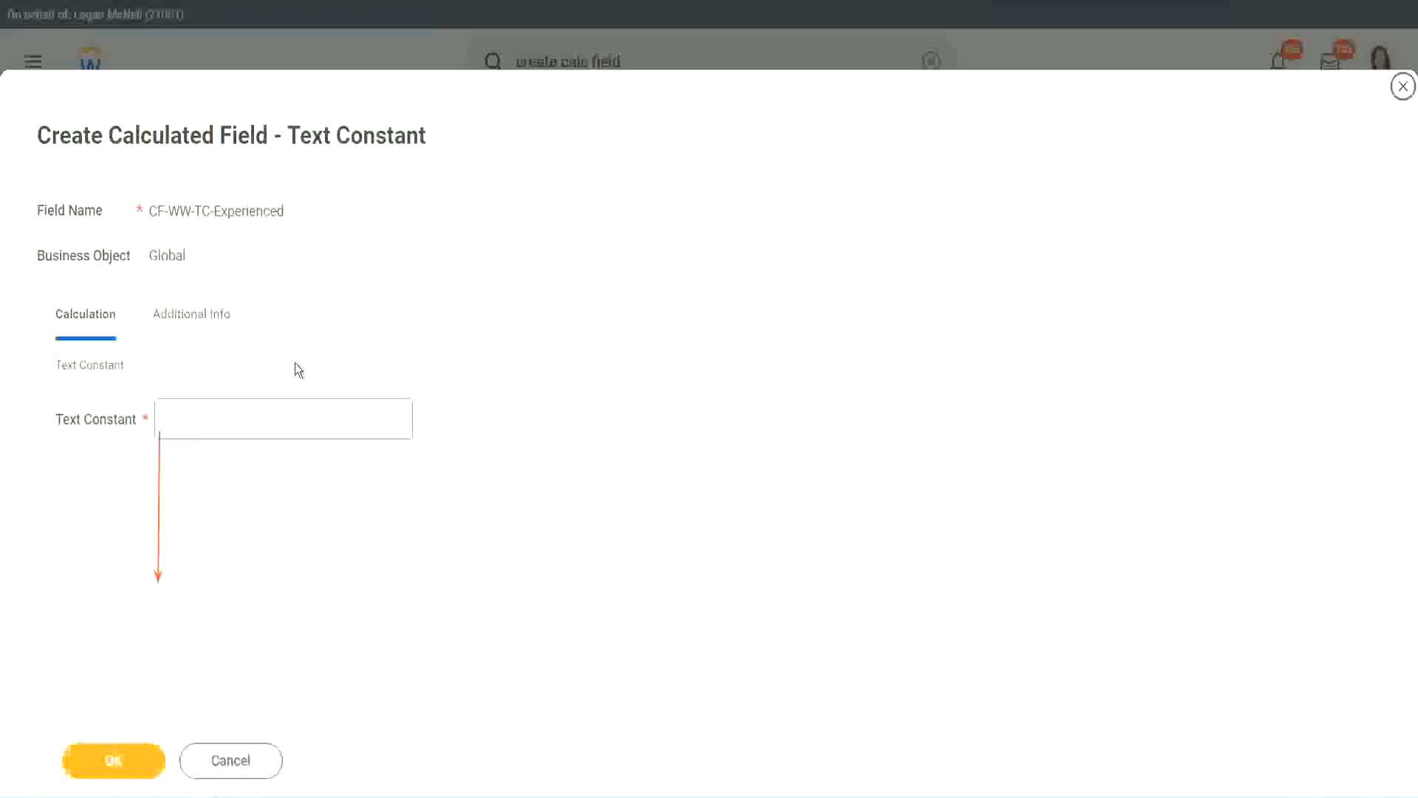
Step: Set the text constant to Experienced and save it as the second return value
{"action": "left_click", "coordinate": [215, 420]}
{"action": "type", "text": "Ex"}
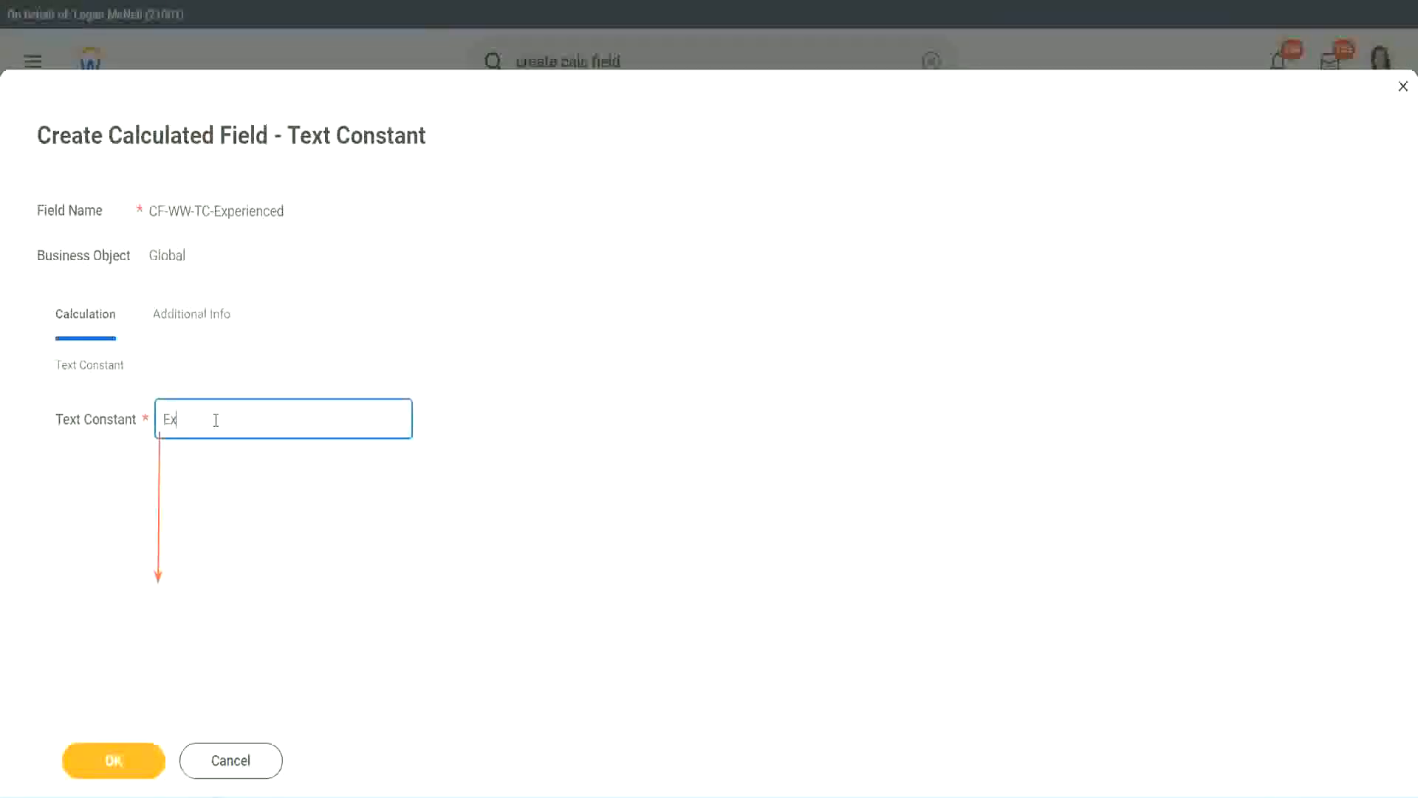
{"action": "type", "text": "perienced"}
{"action": "left_click", "coordinate": [117, 759]}
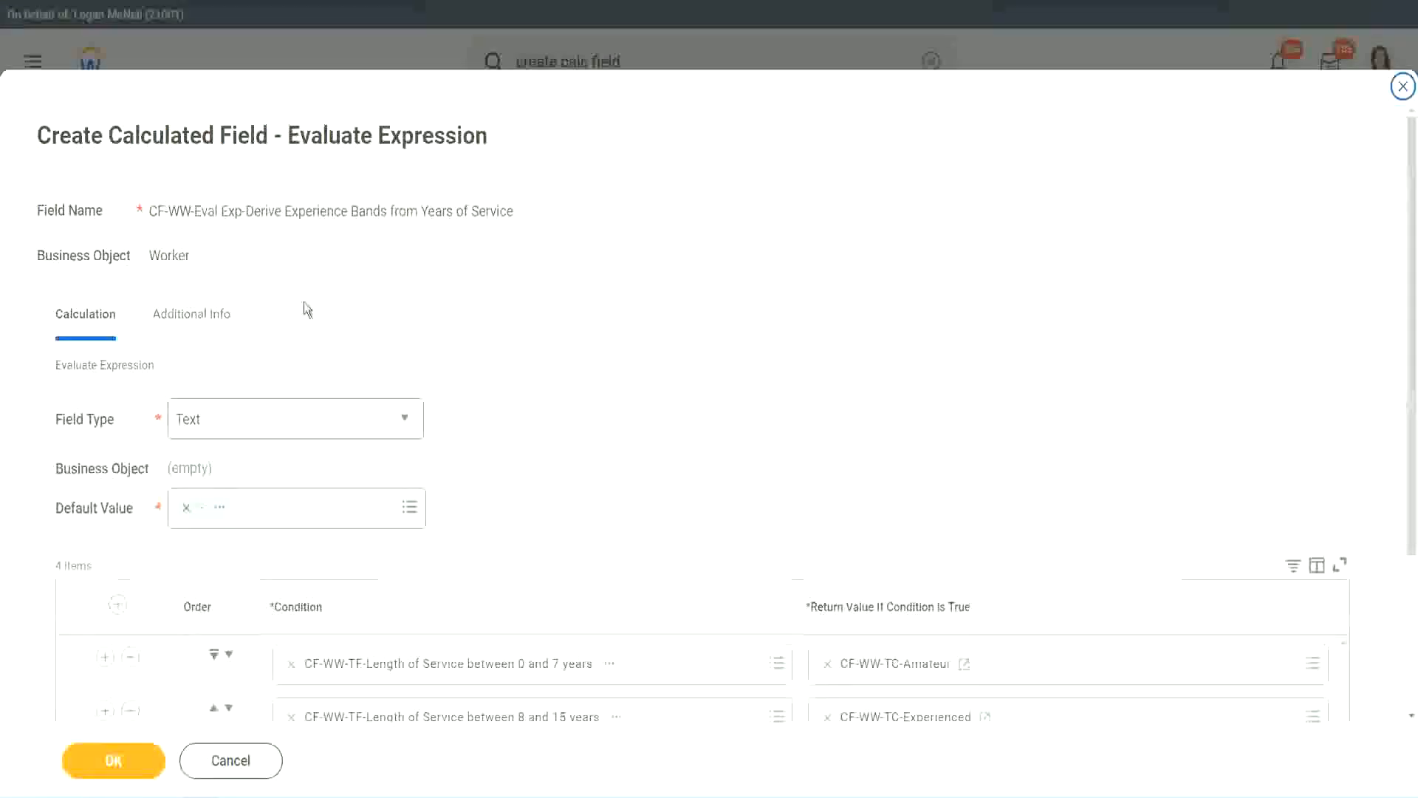
Step: Create a new calculated field from the third return value, pasting the copied field name
{"action": "scroll", "coordinate": [654, 386], "scroll_direction": "down", "scroll_amount": 3}
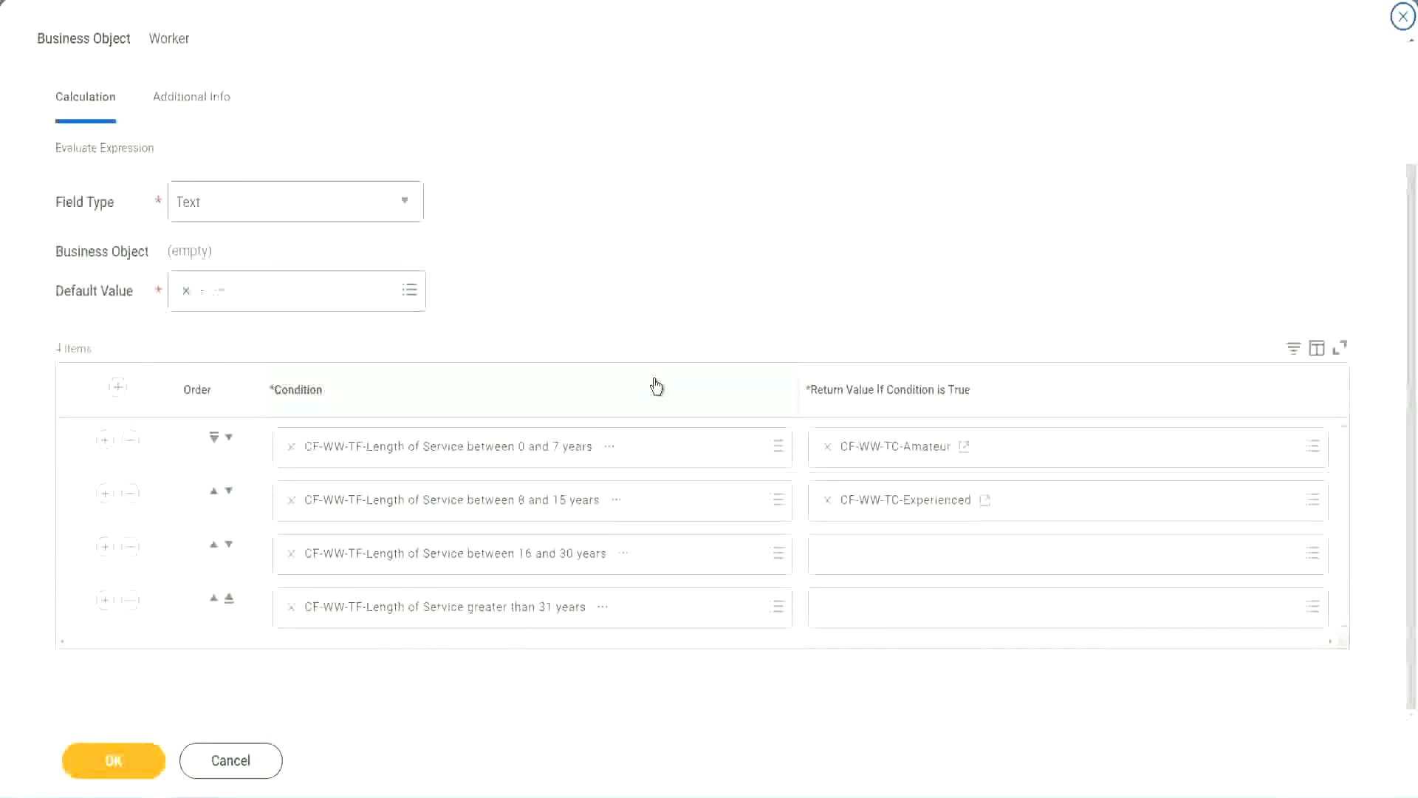
{"action": "left_click", "coordinate": [884, 561]}
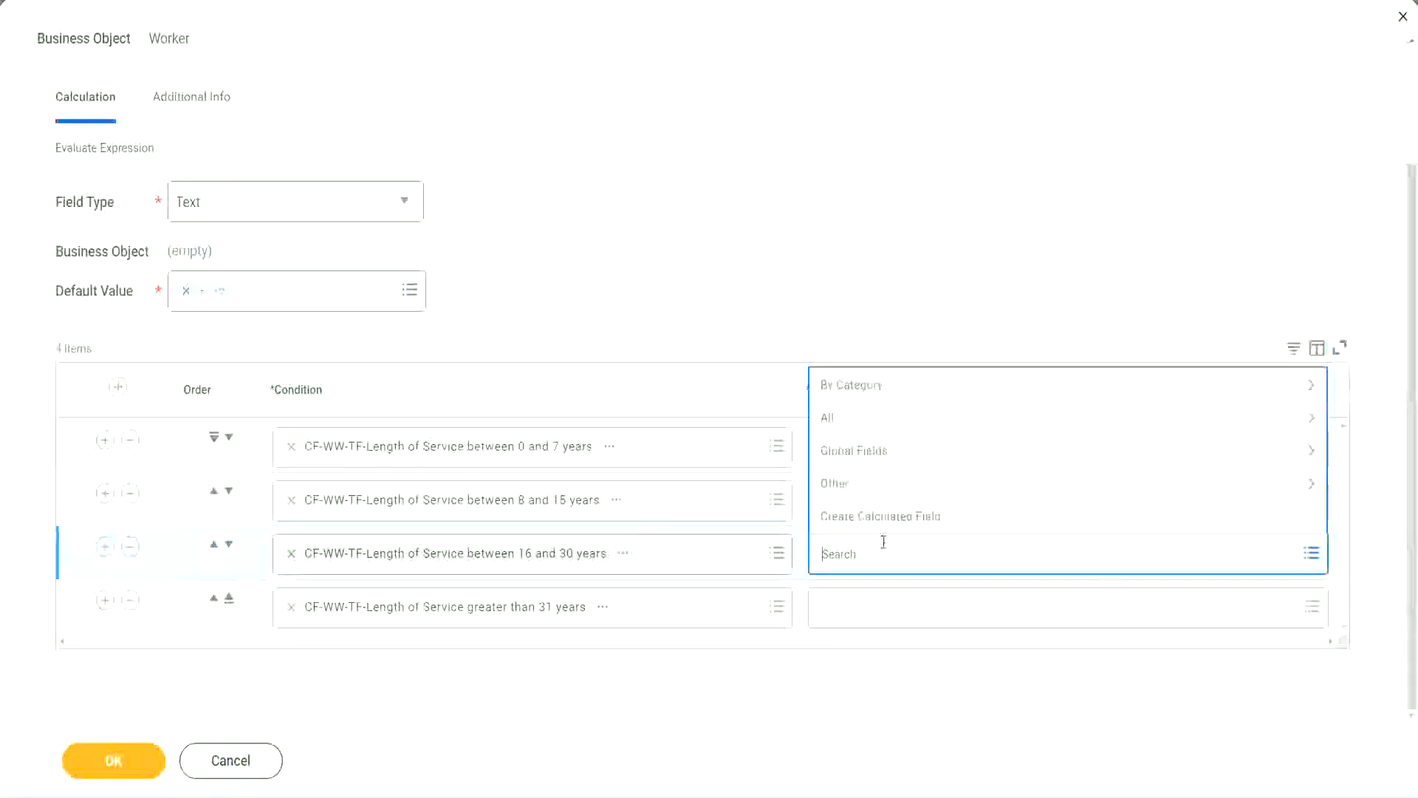
{"action": "left_click", "coordinate": [581, 403]}
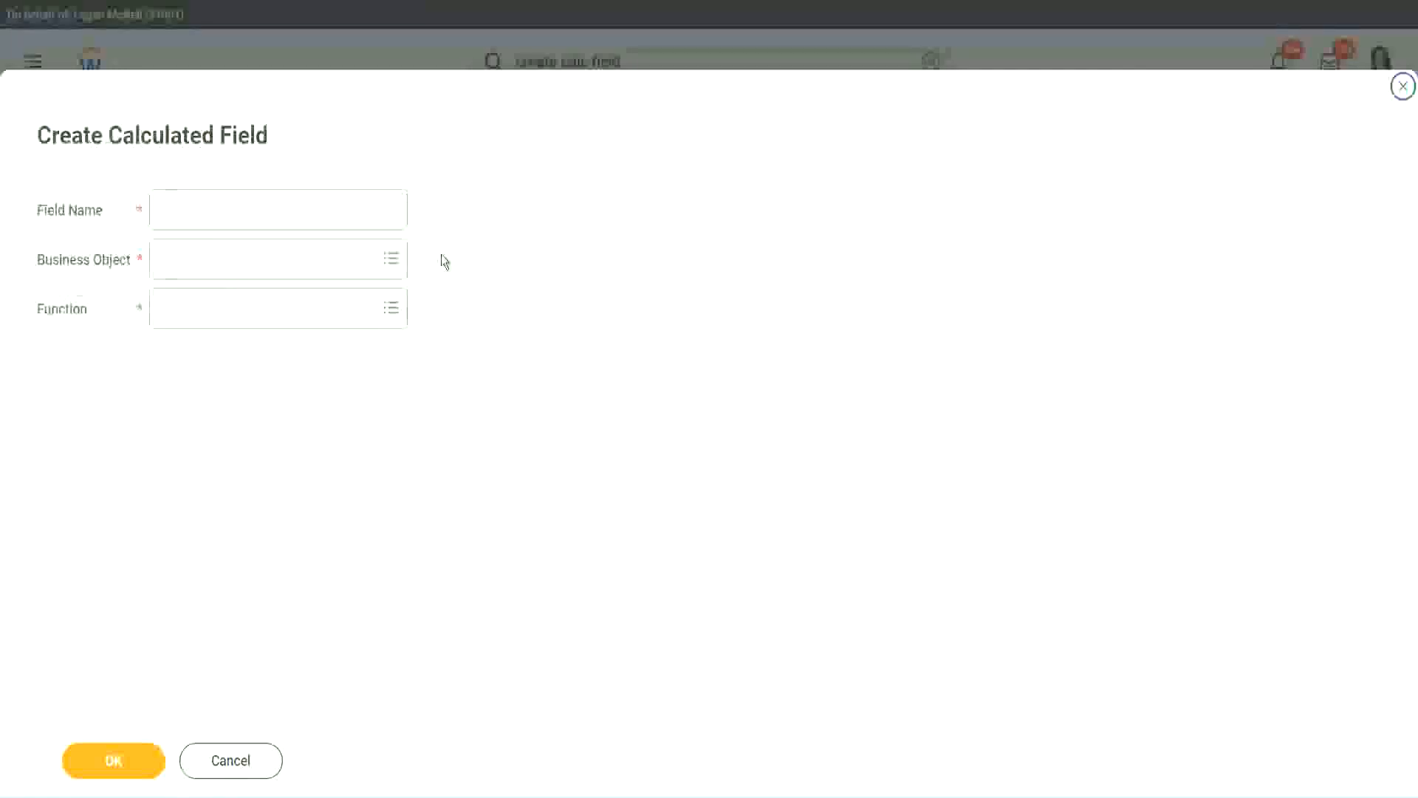
{"action": "left_click", "coordinate": [300, 209]}
{"action": "type", "text": "CF-WW-TC-Amateur"}
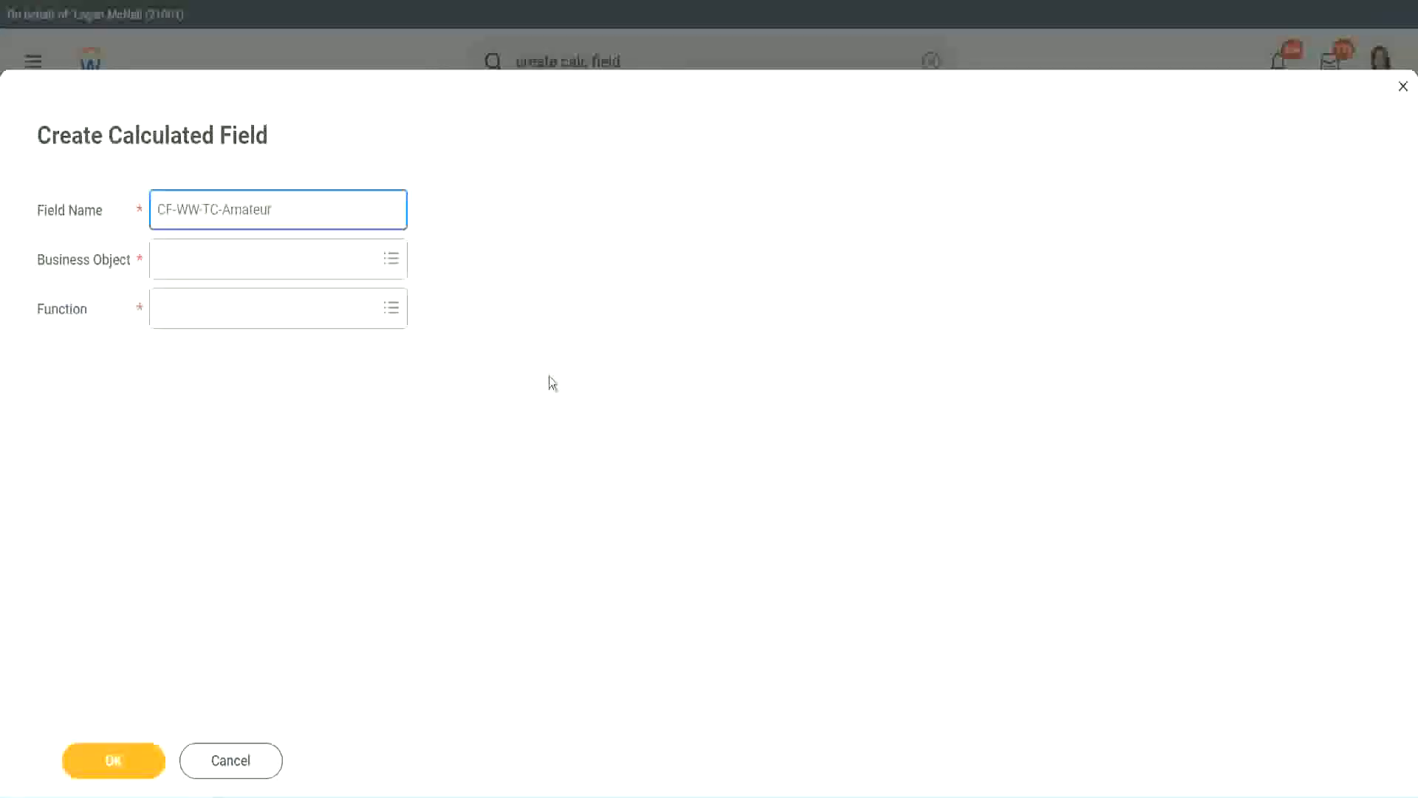
Step: Set the business object to Global and rename the field CF-WW-TC-Senior
{"action": "left_click", "coordinate": [162, 260]}
{"action": "type", "text": "globa"}
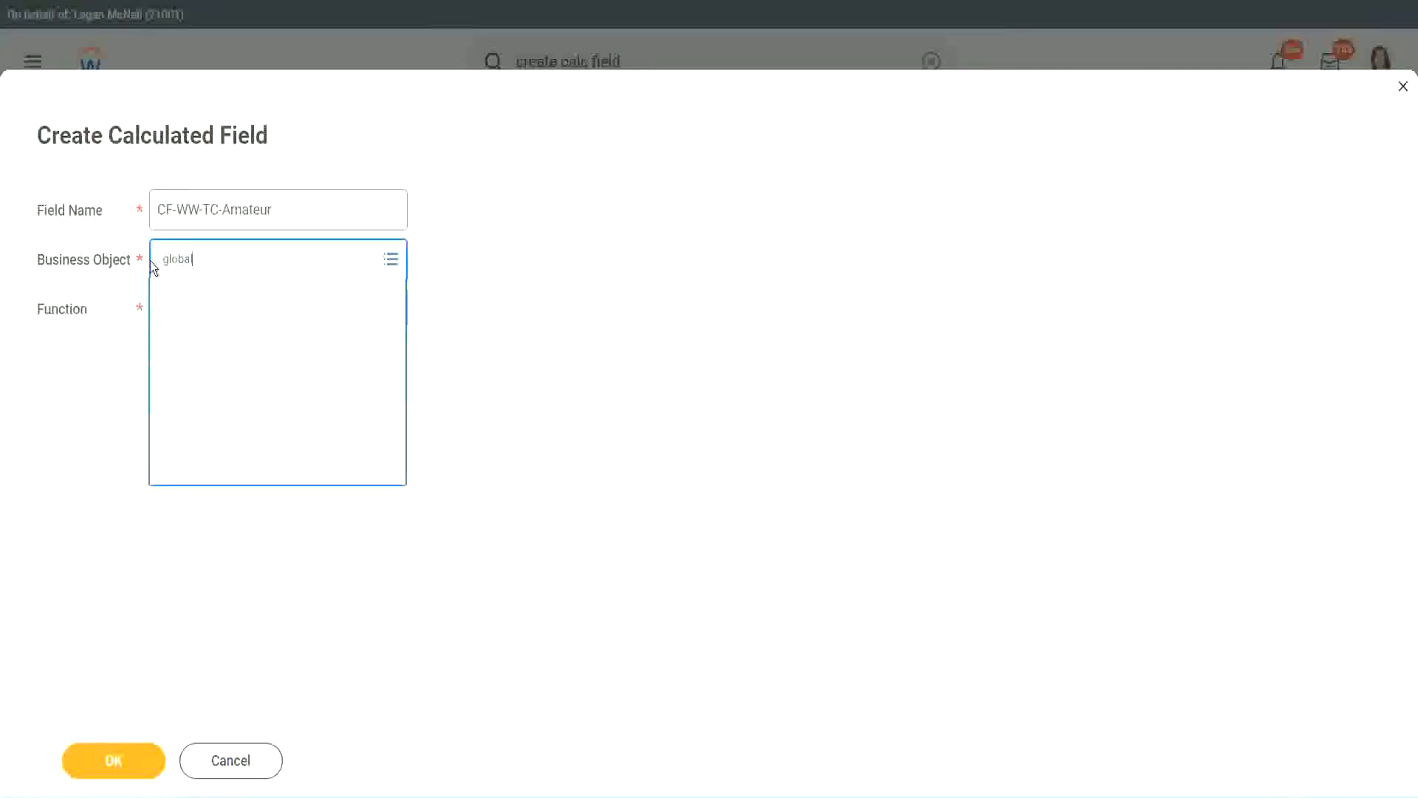
{"action": "type", "text": "l"}
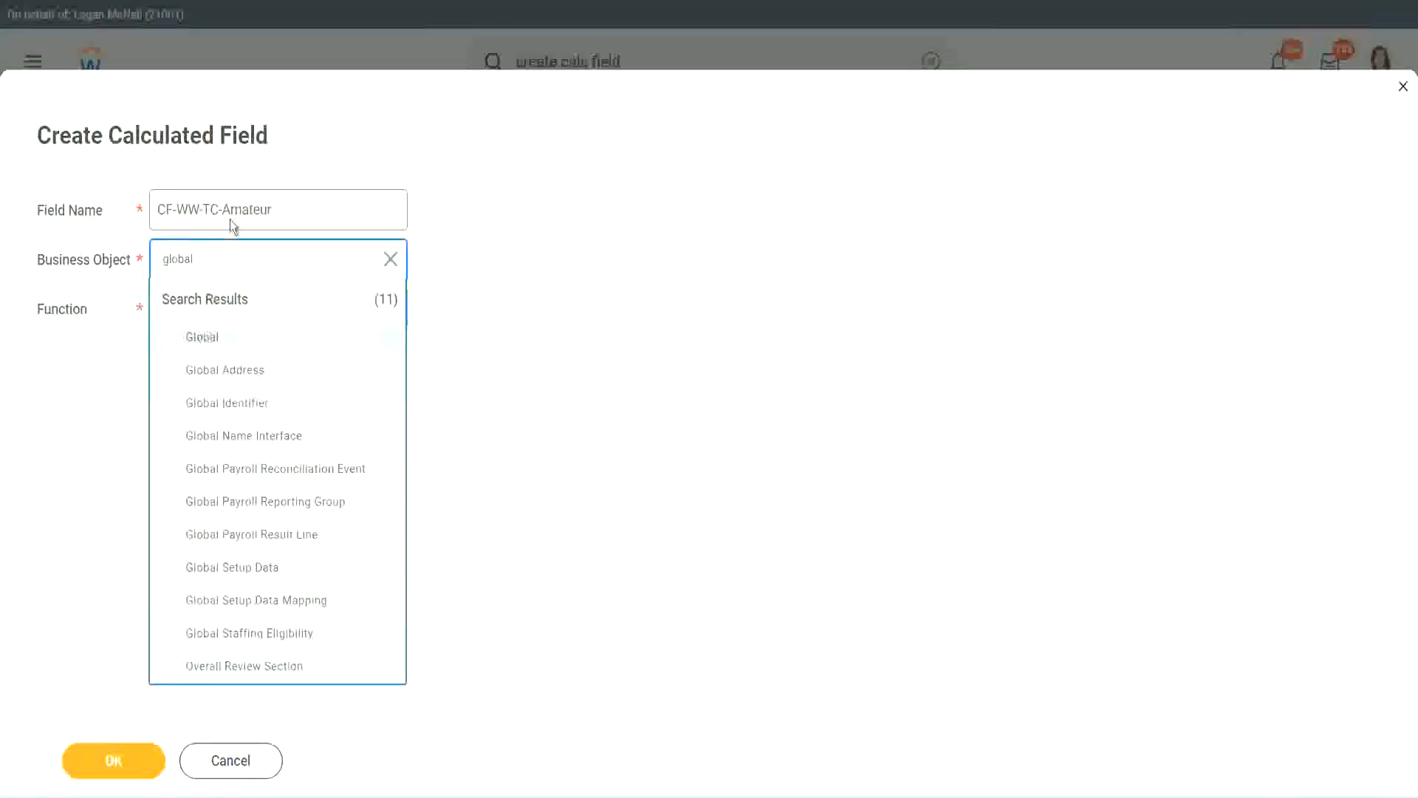
{"action": "key", "text": "Return"}
{"action": "double_click", "coordinate": [258, 209]}
{"action": "type", "text": "S"}
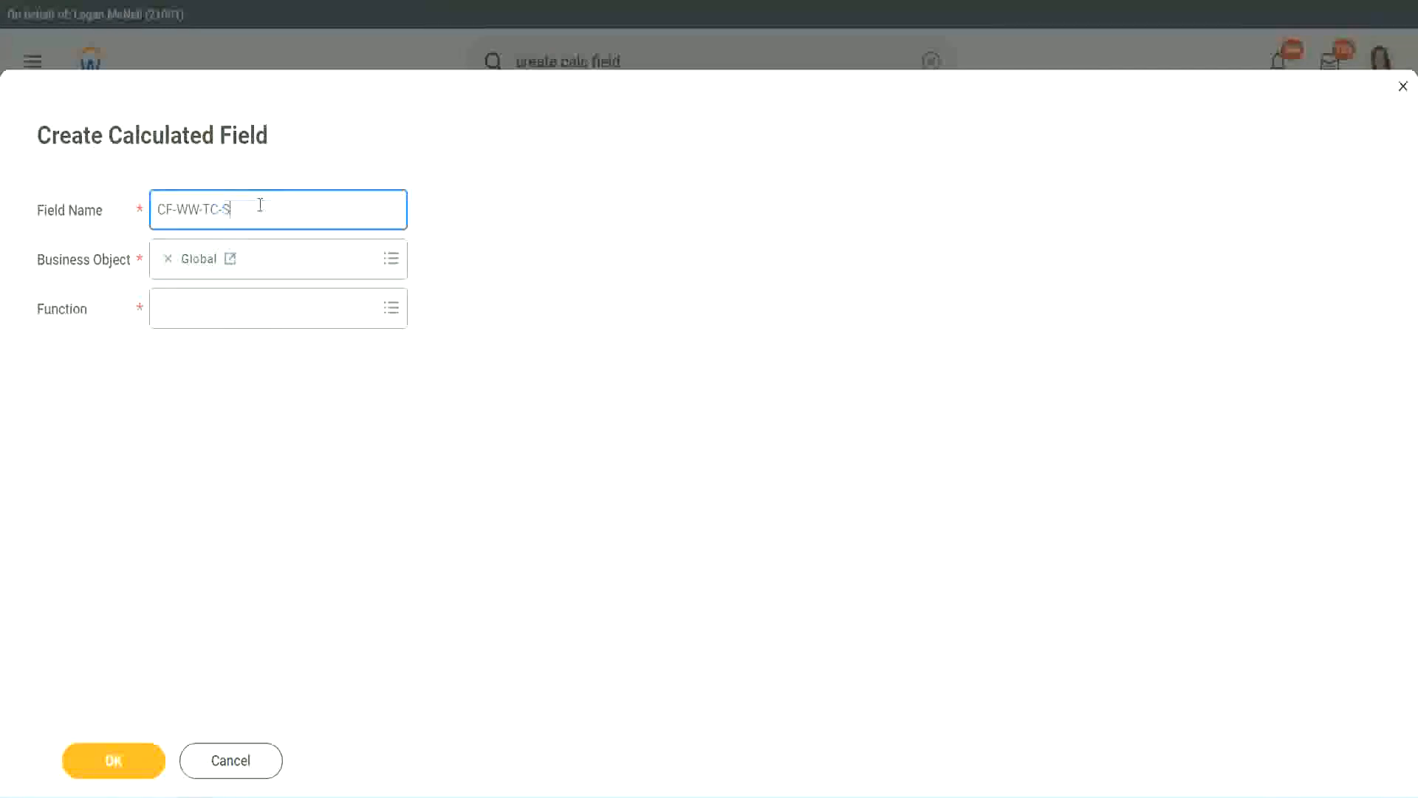
{"action": "type", "text": "enior"}
Step: Choose the Text Constant function, enter the constant value and save it as the third return value
{"action": "left_click", "coordinate": [227, 322]}
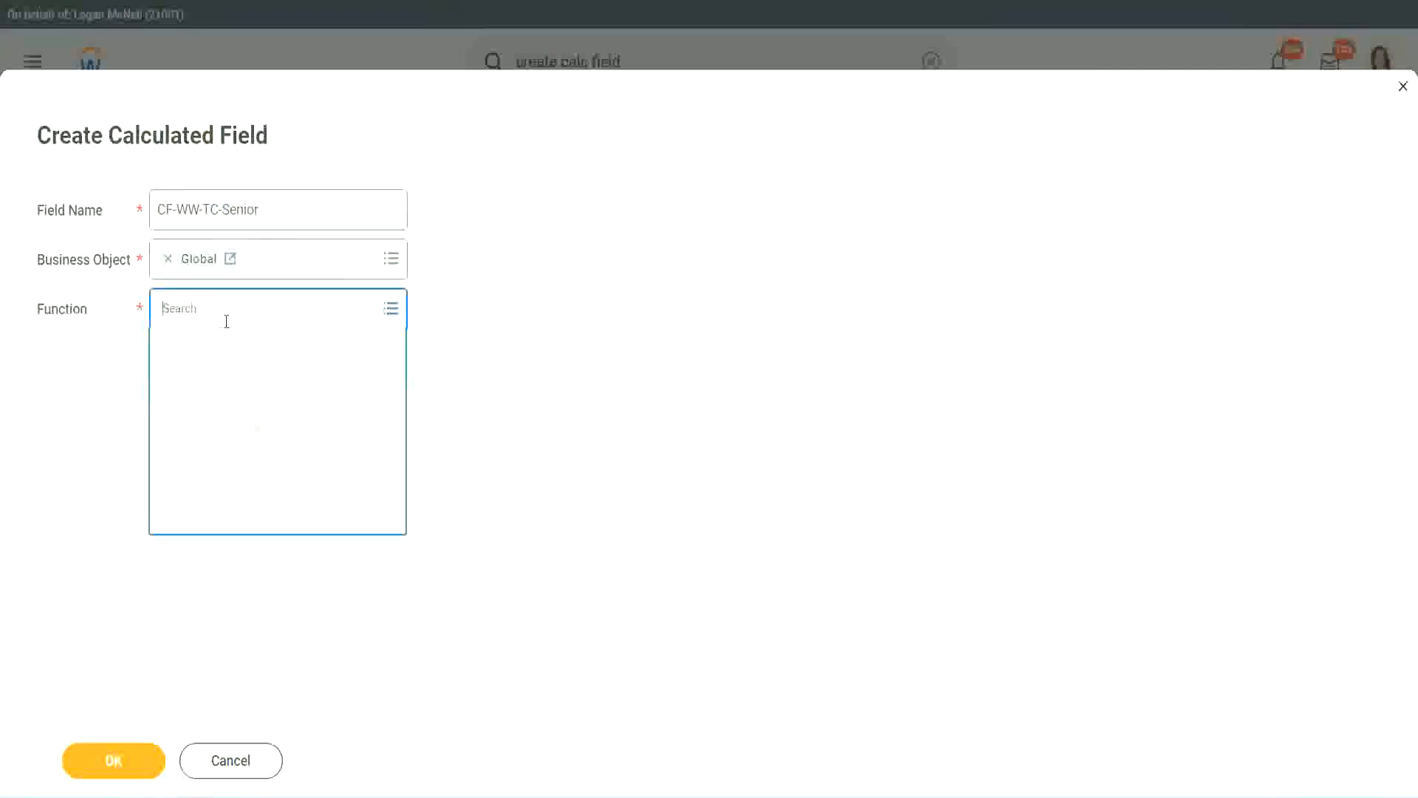
{"action": "type", "text": "tc"}
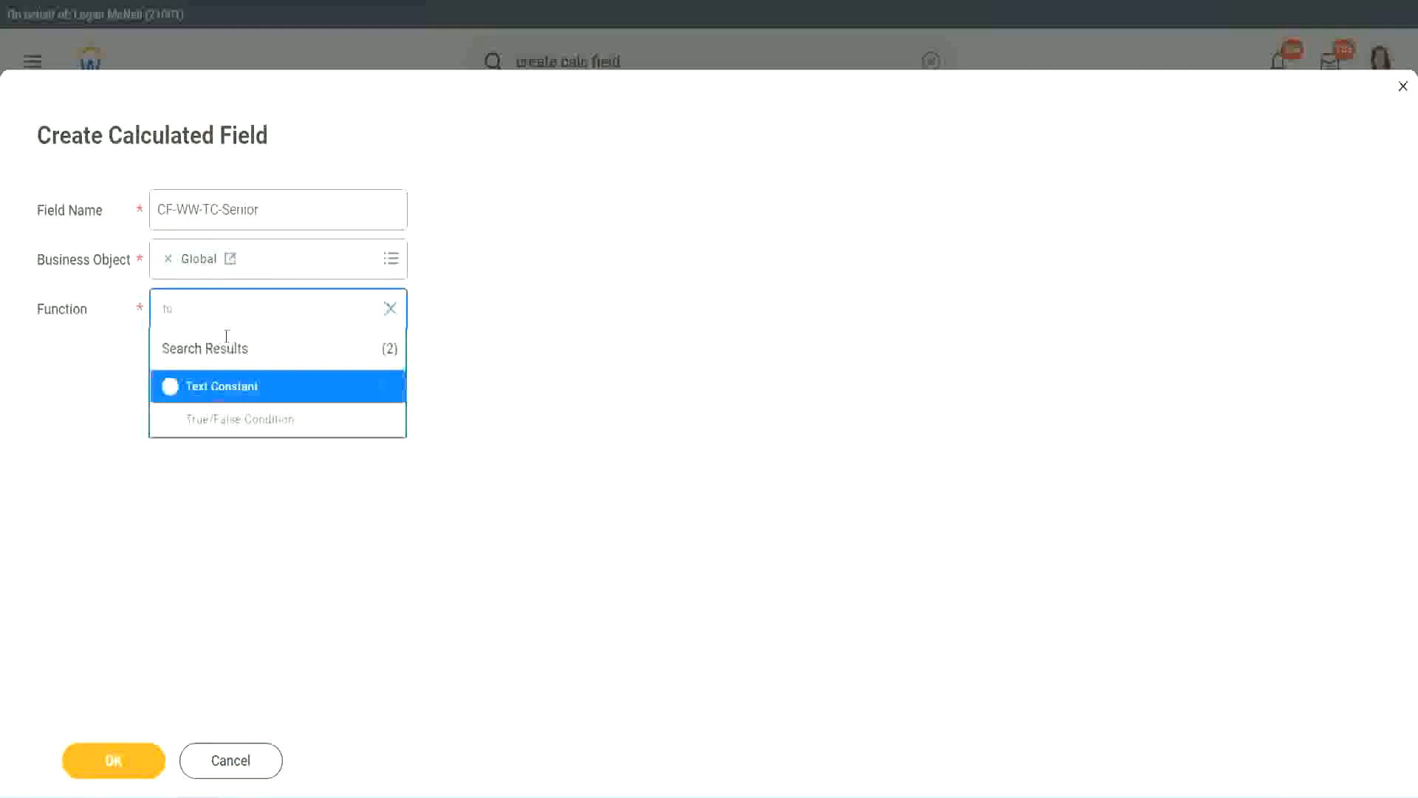
{"action": "left_click", "coordinate": [219, 386]}
{"action": "left_click", "coordinate": [126, 769]}
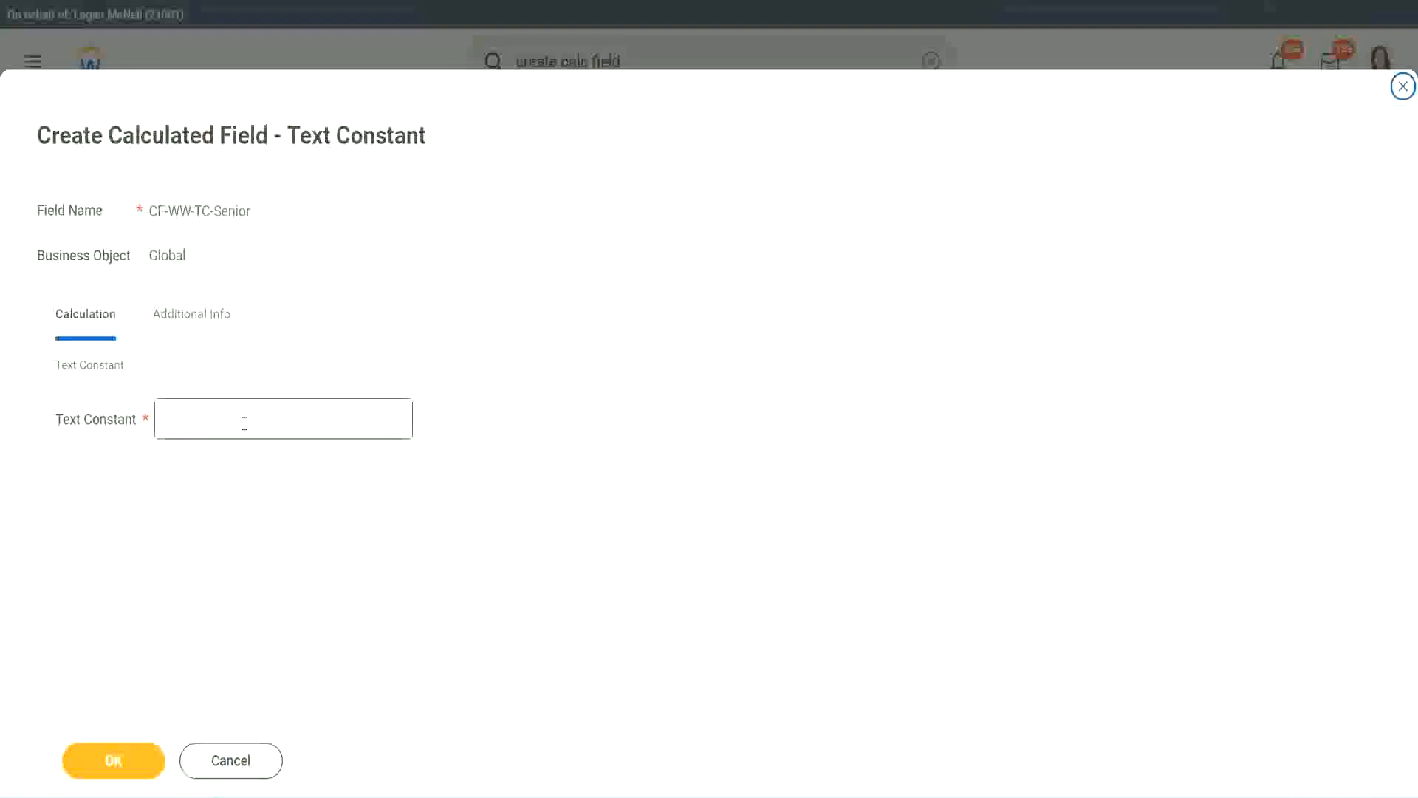
{"action": "left_click", "coordinate": [239, 414]}
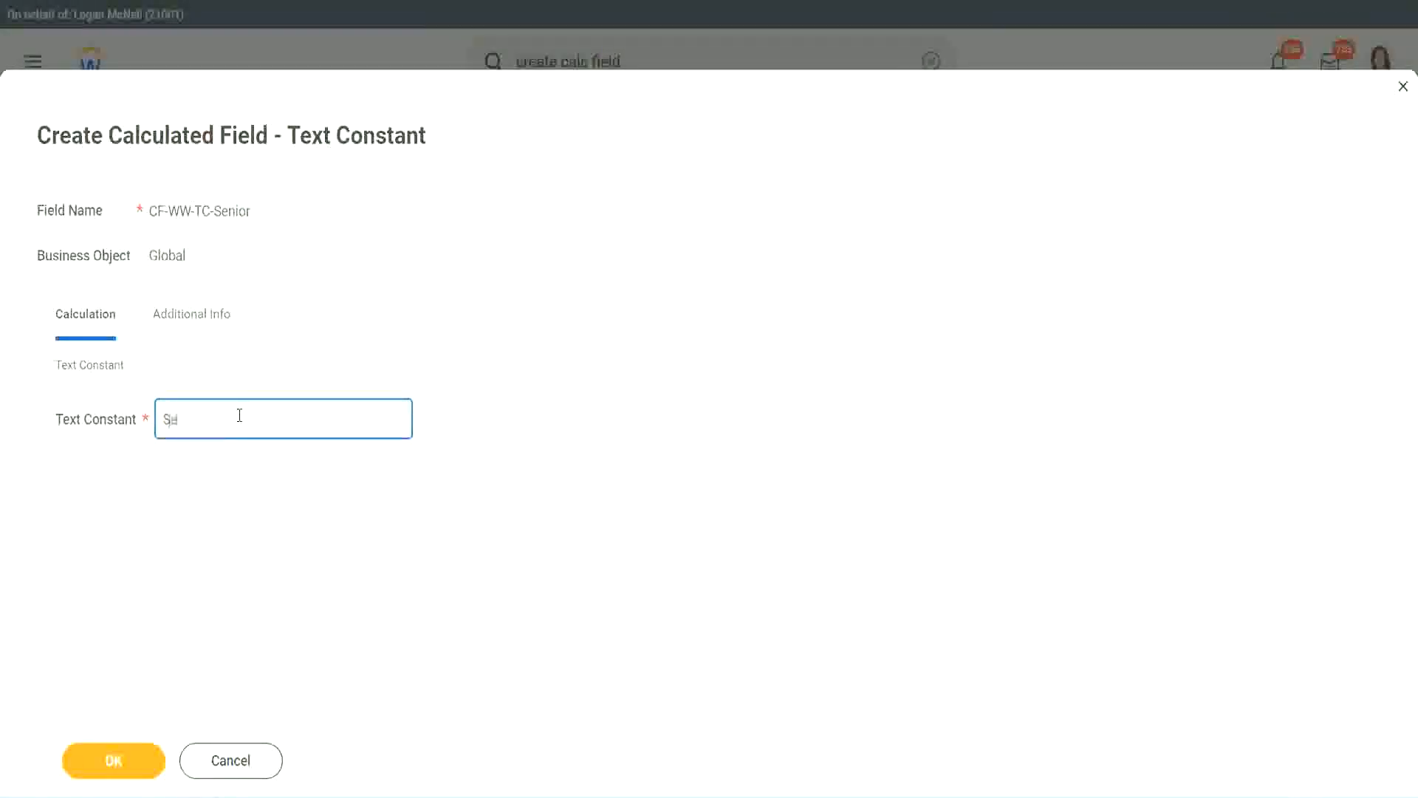
{"action": "left_click", "coordinate": [138, 746]}
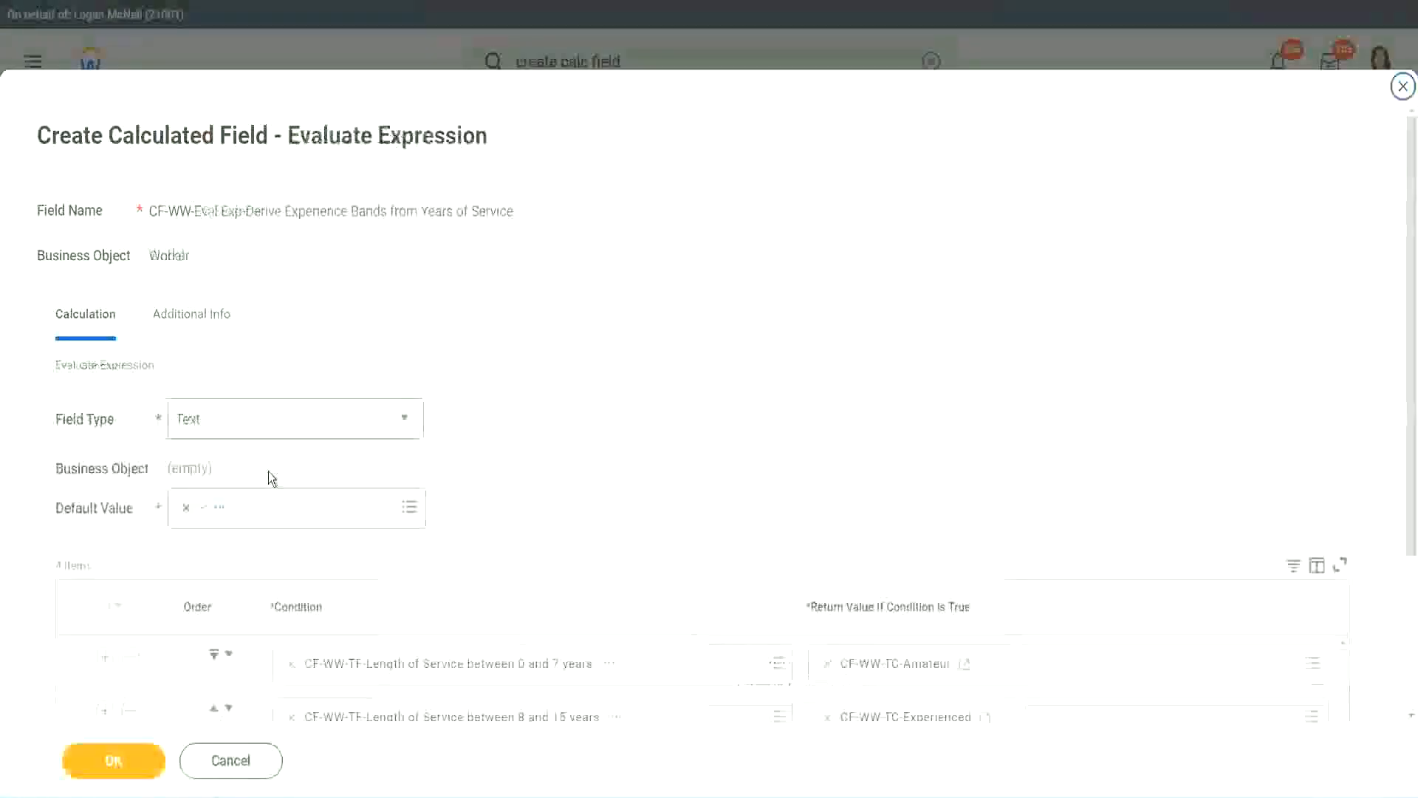
Step: Copy the Senior return value's name and create a new calculated field from the fourth return value, pasting that name
{"action": "scroll", "coordinate": [1026, 531], "scroll_direction": "down", "scroll_amount": 3}
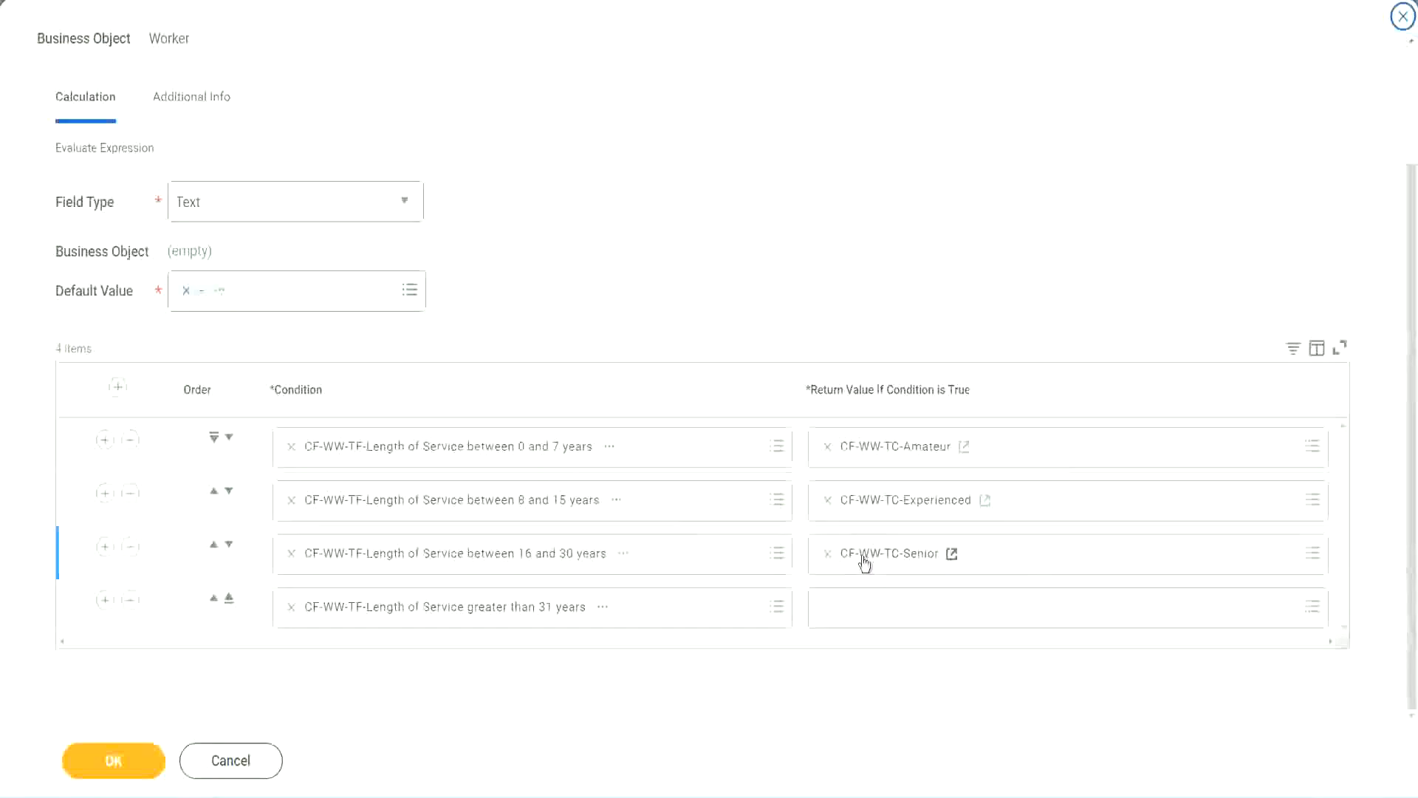
{"action": "right_click", "coordinate": [862, 557]}
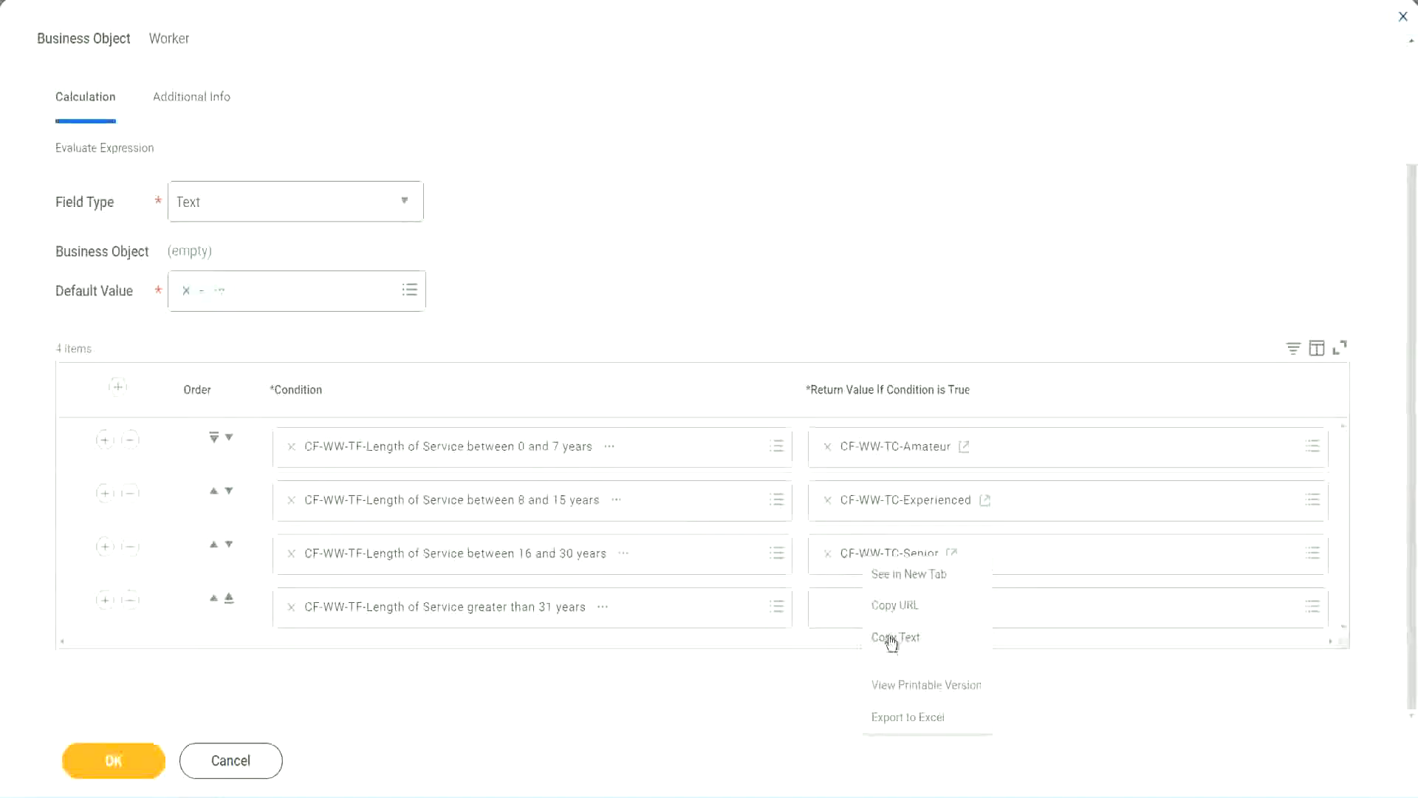
{"action": "left_click", "coordinate": [857, 631]}
{"action": "left_click", "coordinate": [861, 610]}
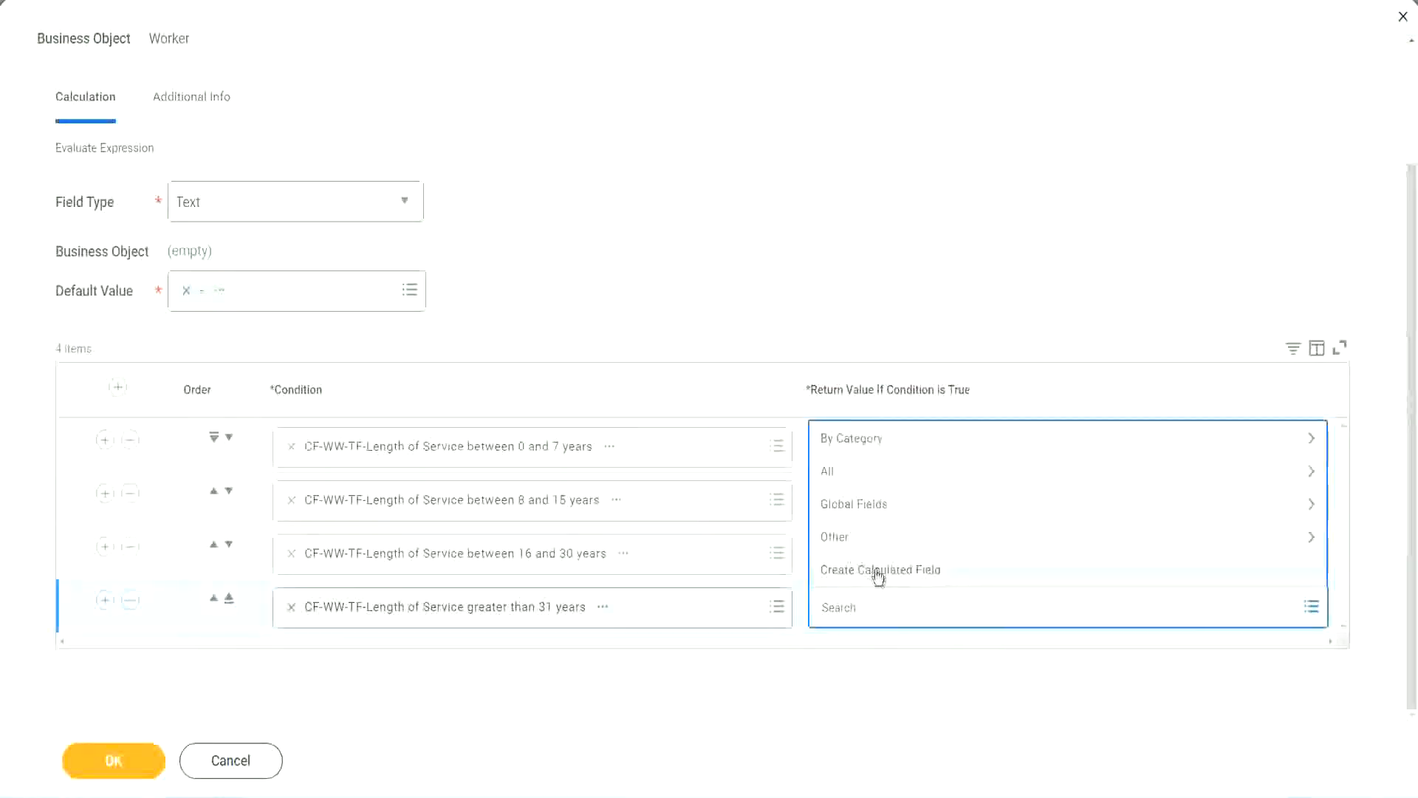
{"action": "left_click", "coordinate": [876, 569]}
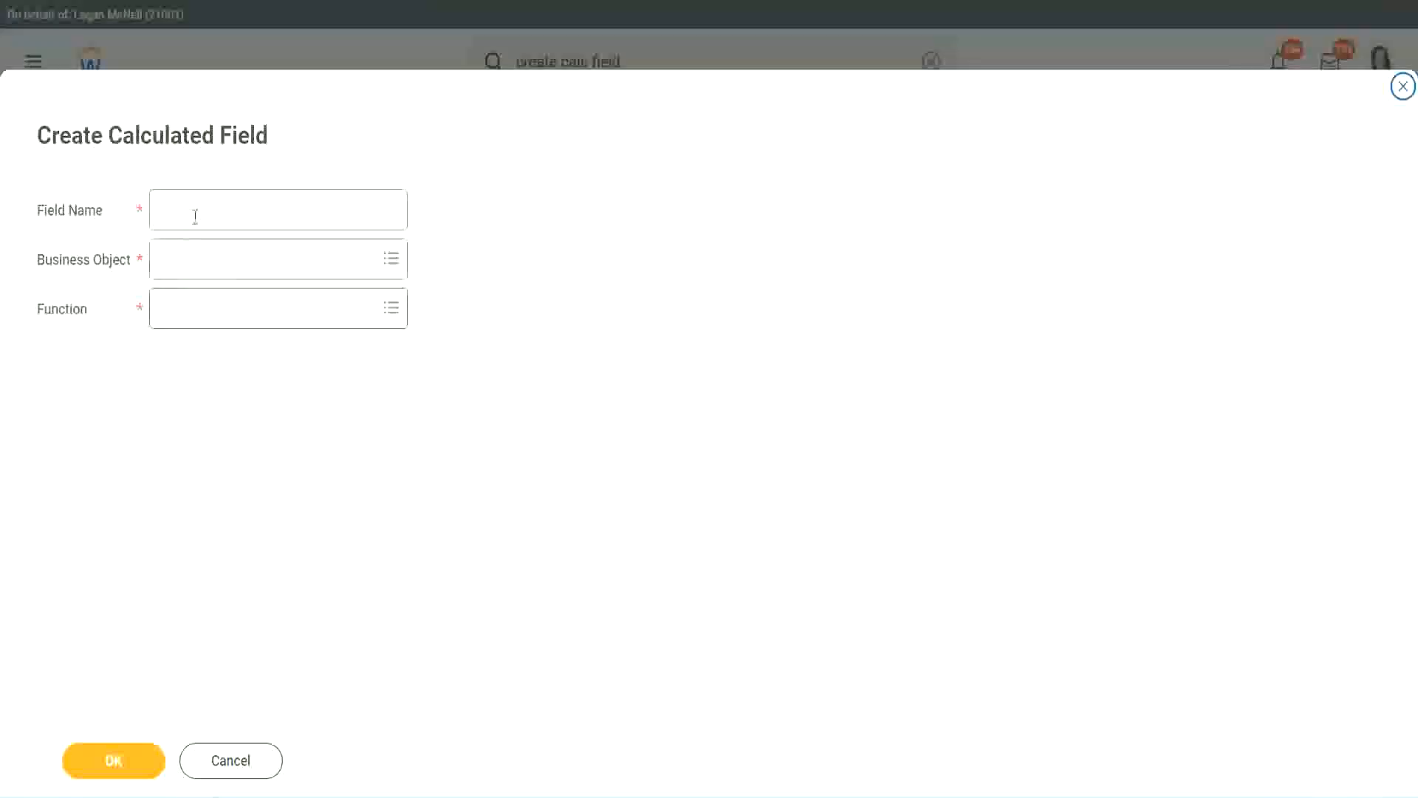
{"action": "left_click", "coordinate": [195, 216]}
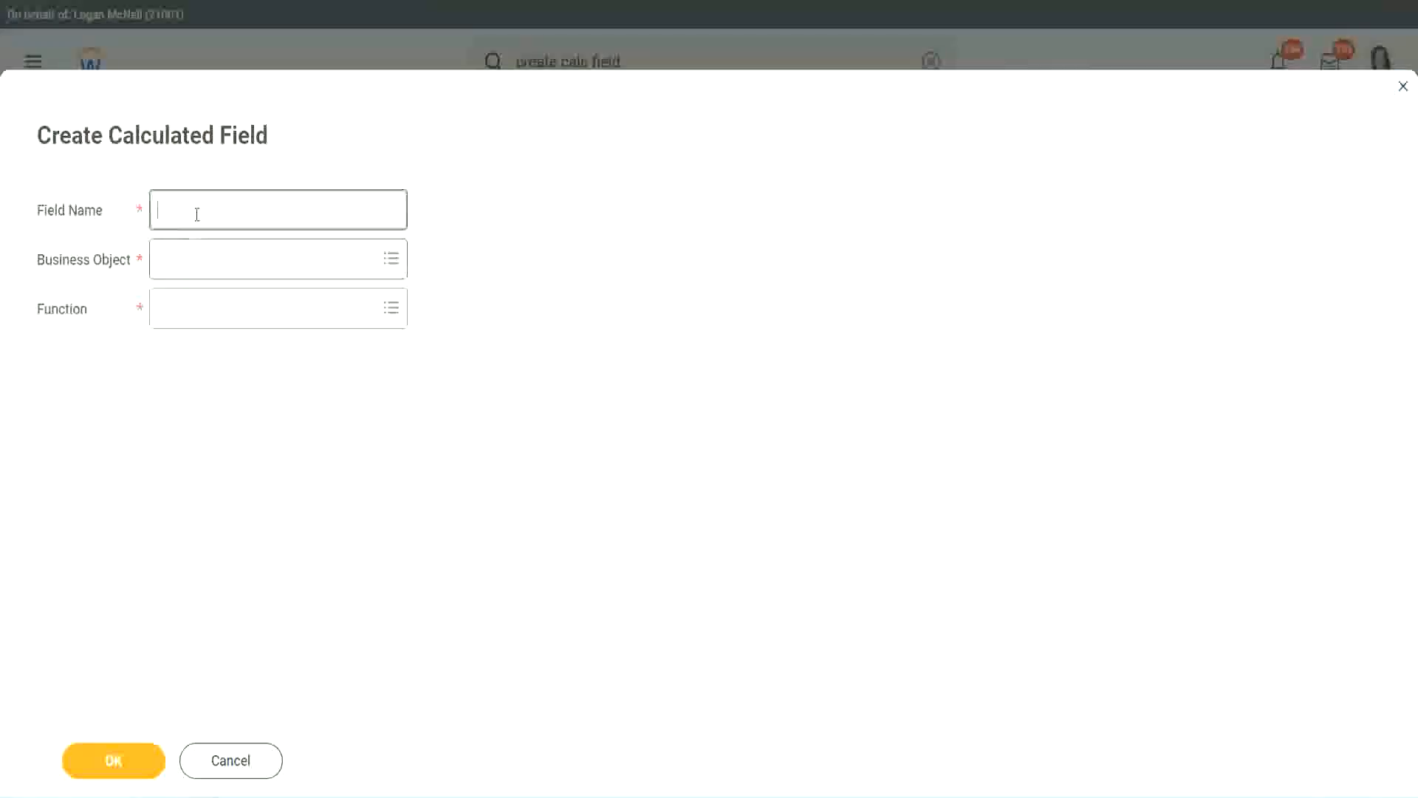
{"action": "type", "text": "CF-WW-TC-Senior"}
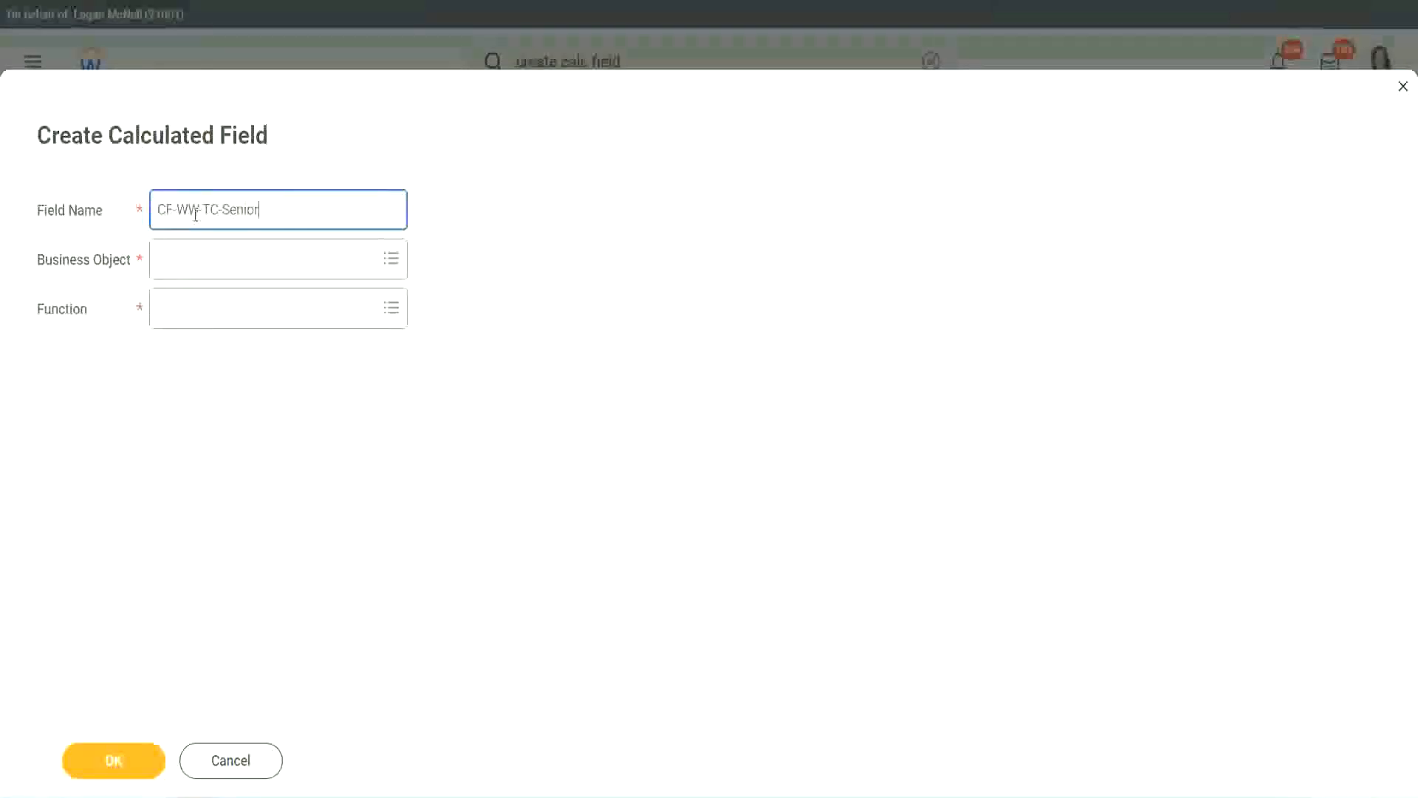
Step: Rename the field CF-WW-TC-Legend and set its business object to Global
{"action": "double_click", "coordinate": [239, 209]}
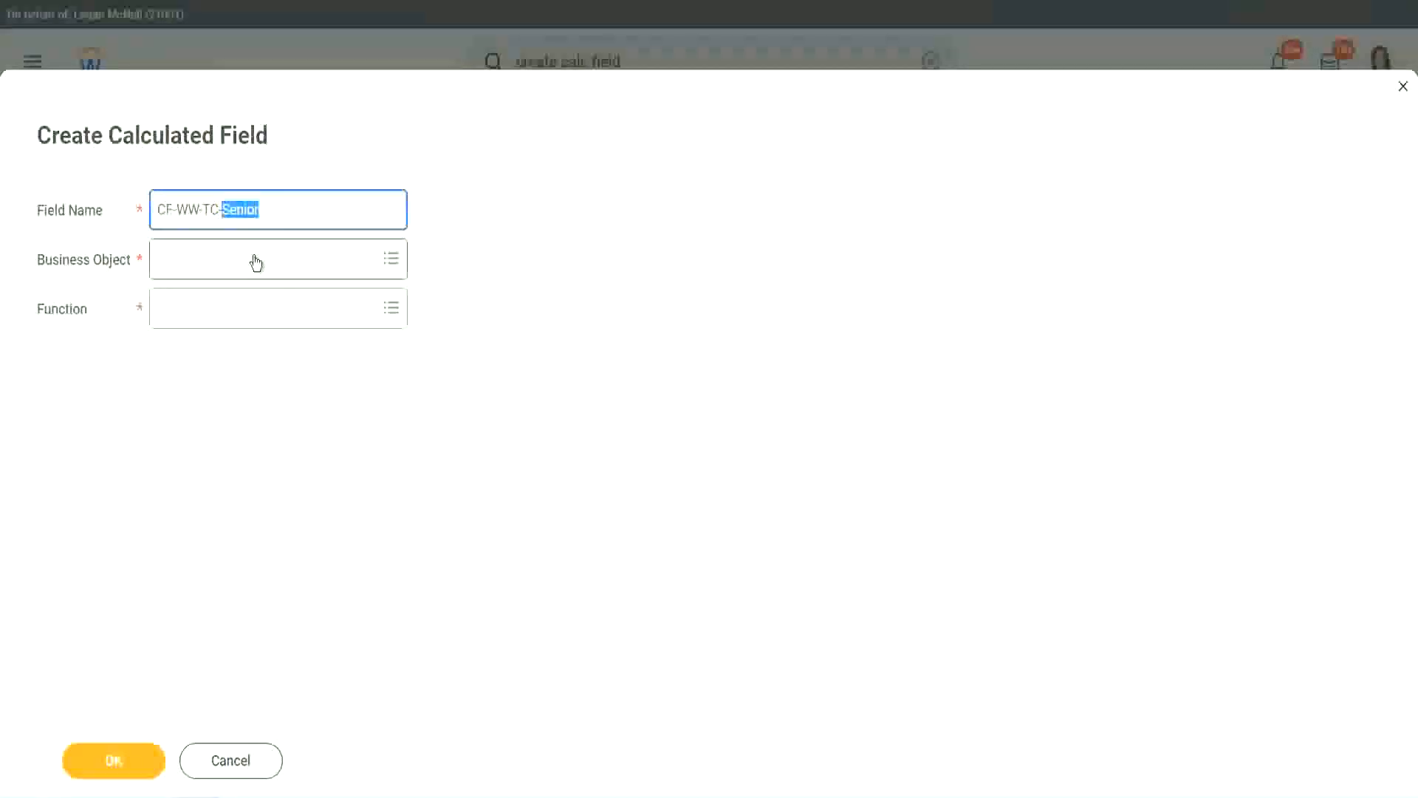
{"action": "type", "text": "Legend"}
{"action": "left_click", "coordinate": [199, 270]}
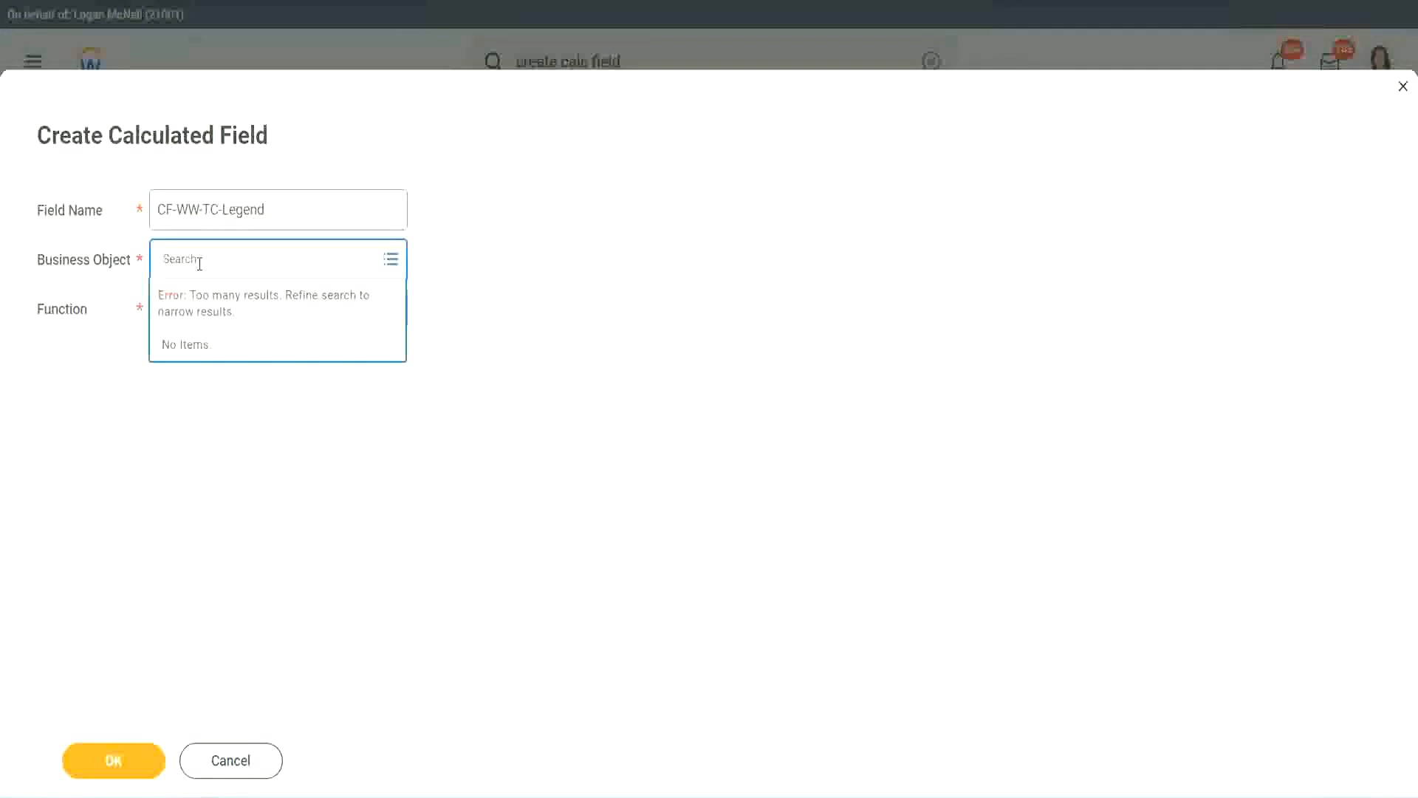
{"action": "type", "text": "Global"}
{"action": "key", "text": "Return"}
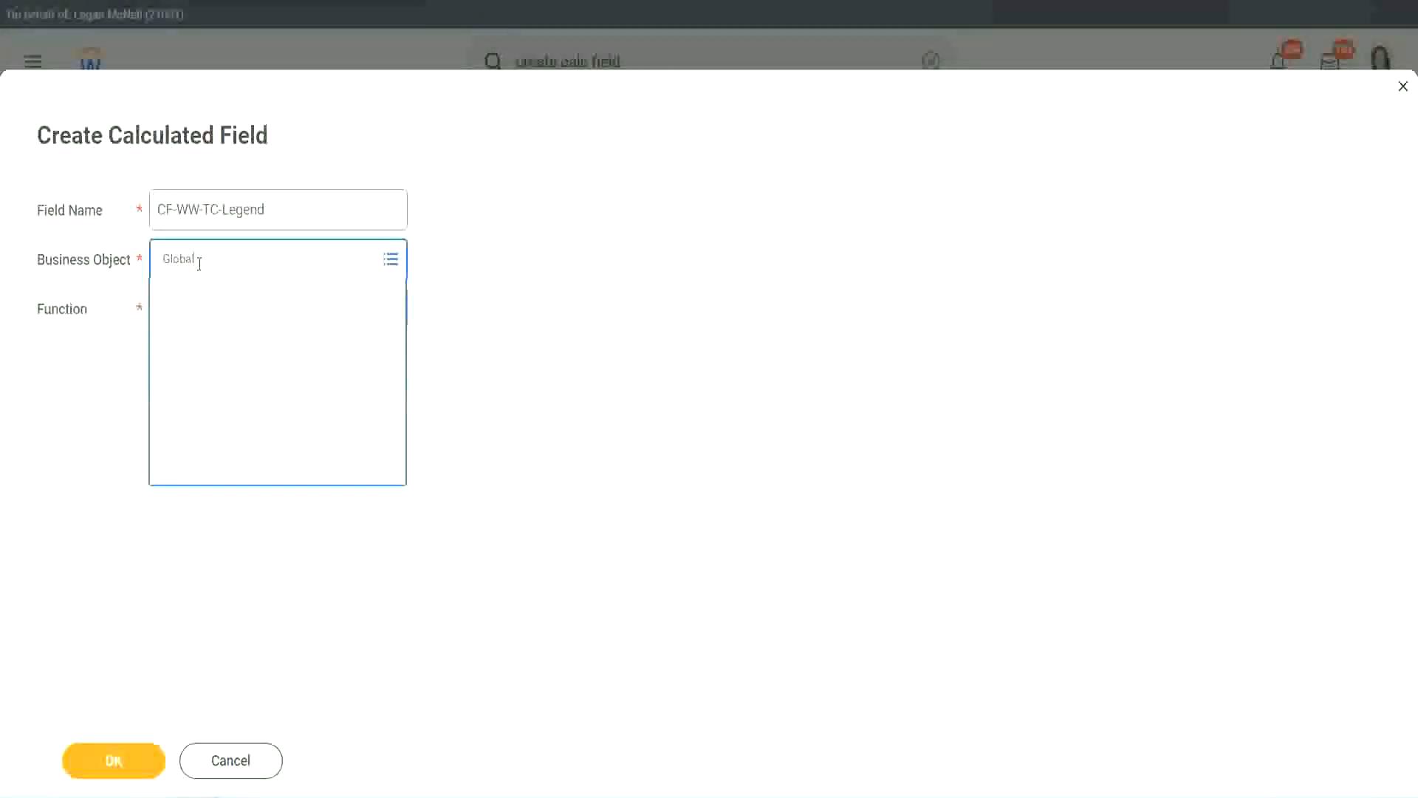
{"action": "left_click", "coordinate": [212, 342]}
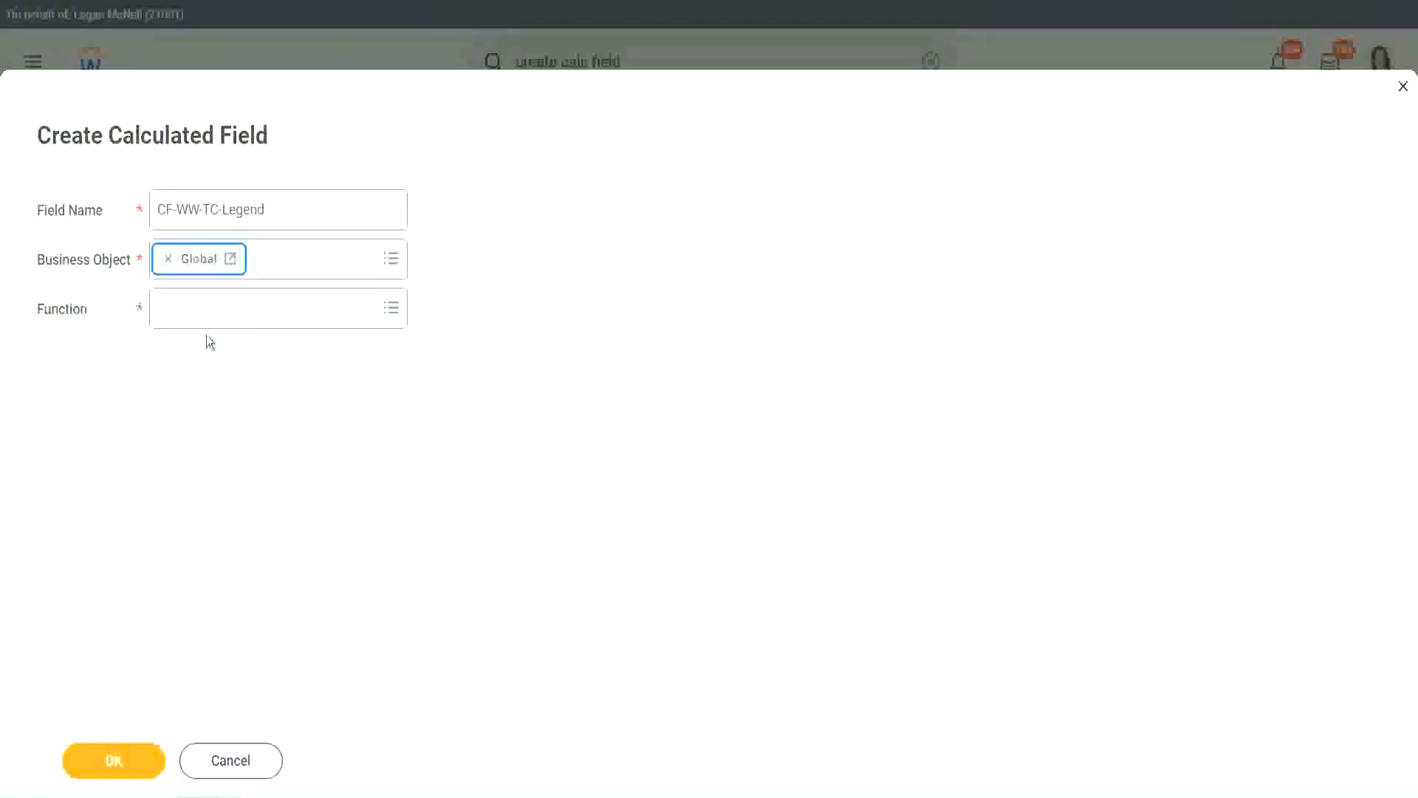
Step: Choose the Text Constant function, enter Legend as the constant and save it as the fourth return value
{"action": "left_click", "coordinate": [203, 308]}
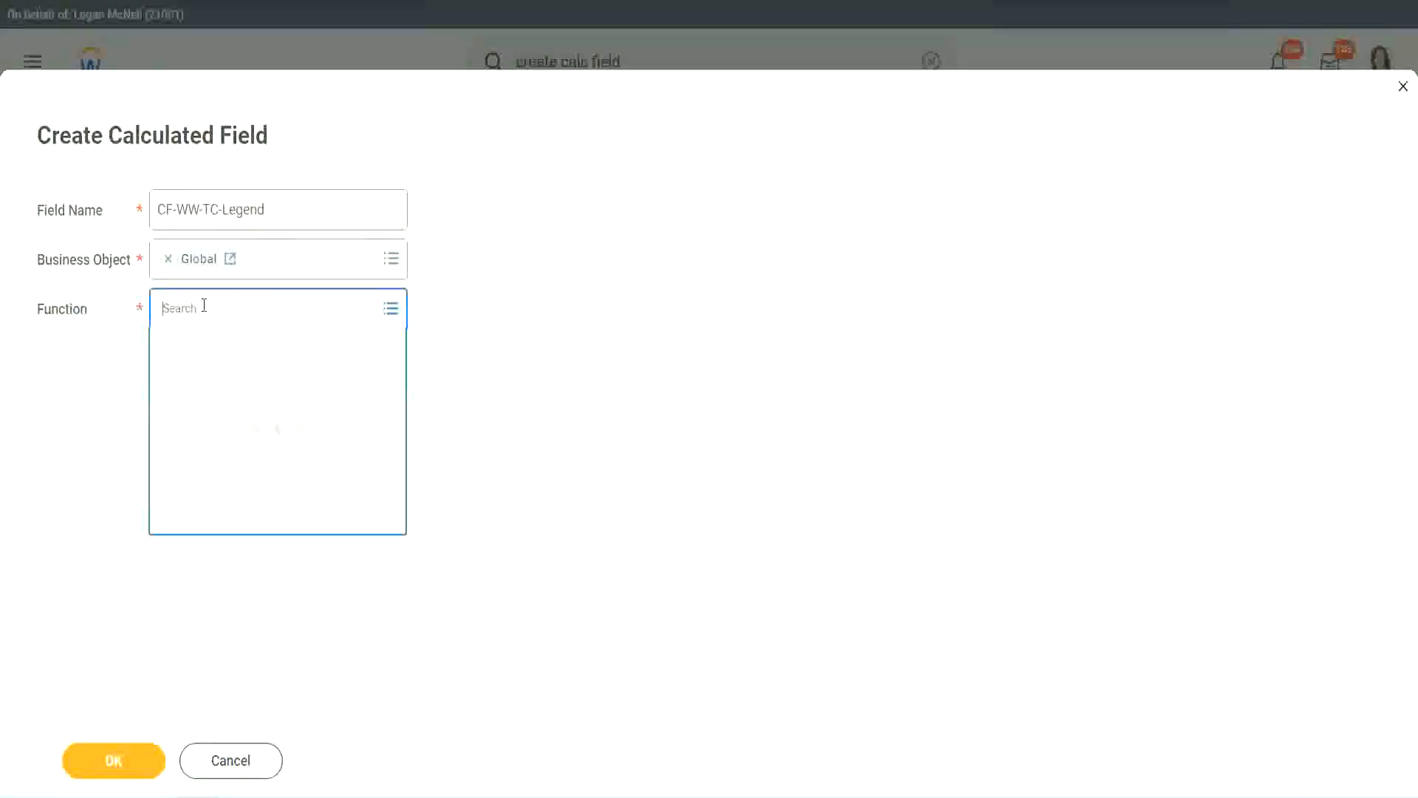
{"action": "type", "text": "id"}
{"action": "key", "text": "Return"}
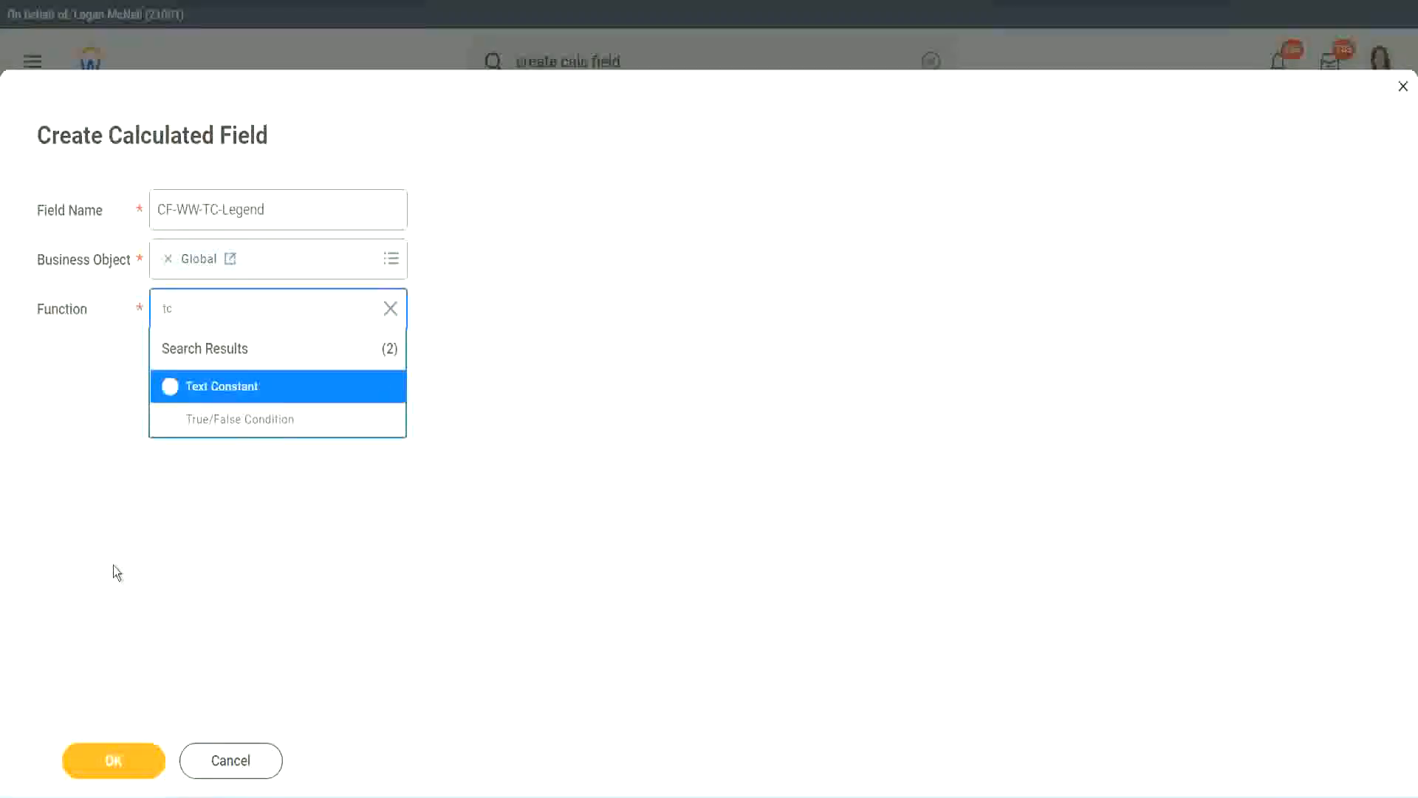
{"action": "left_click", "coordinate": [175, 399]}
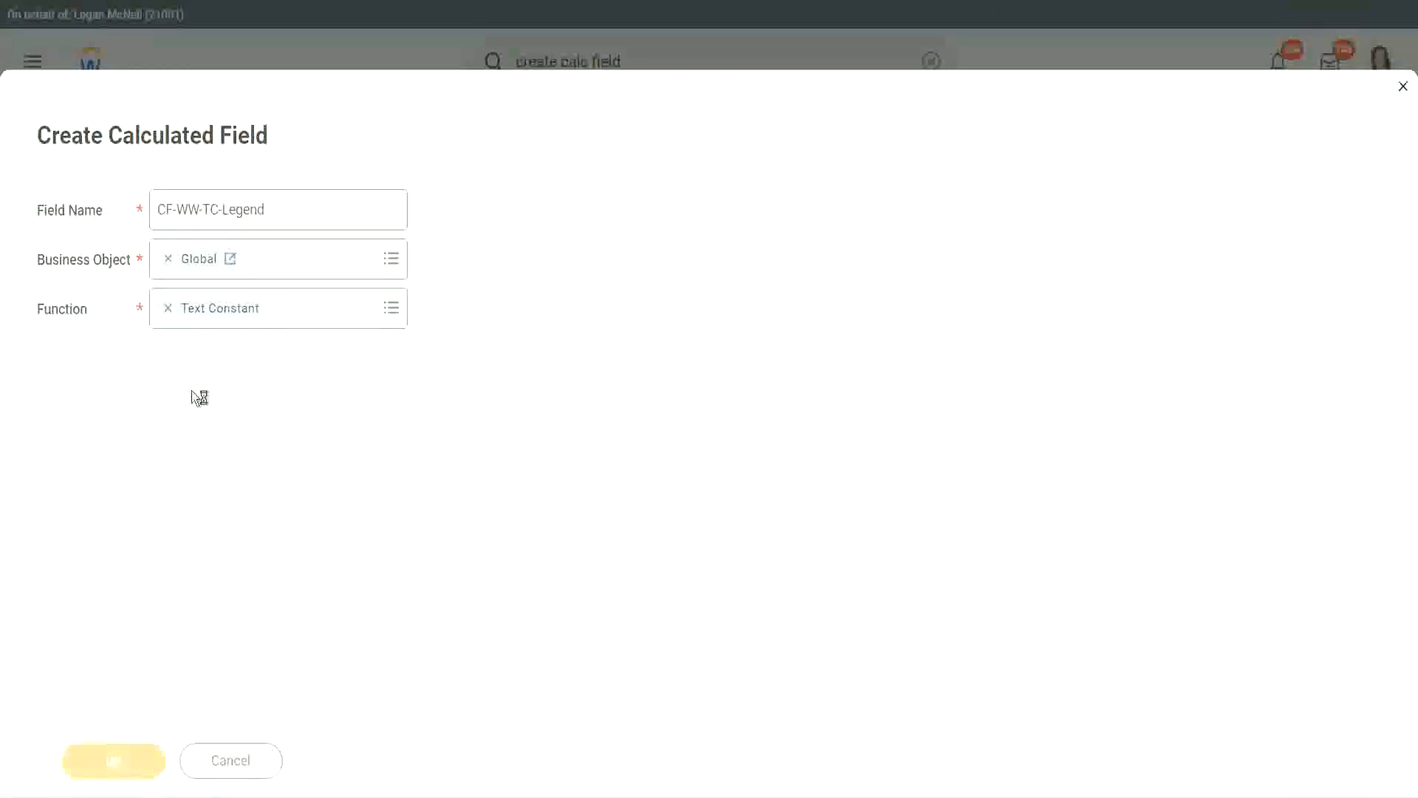
{"action": "left_click", "coordinate": [183, 420]}
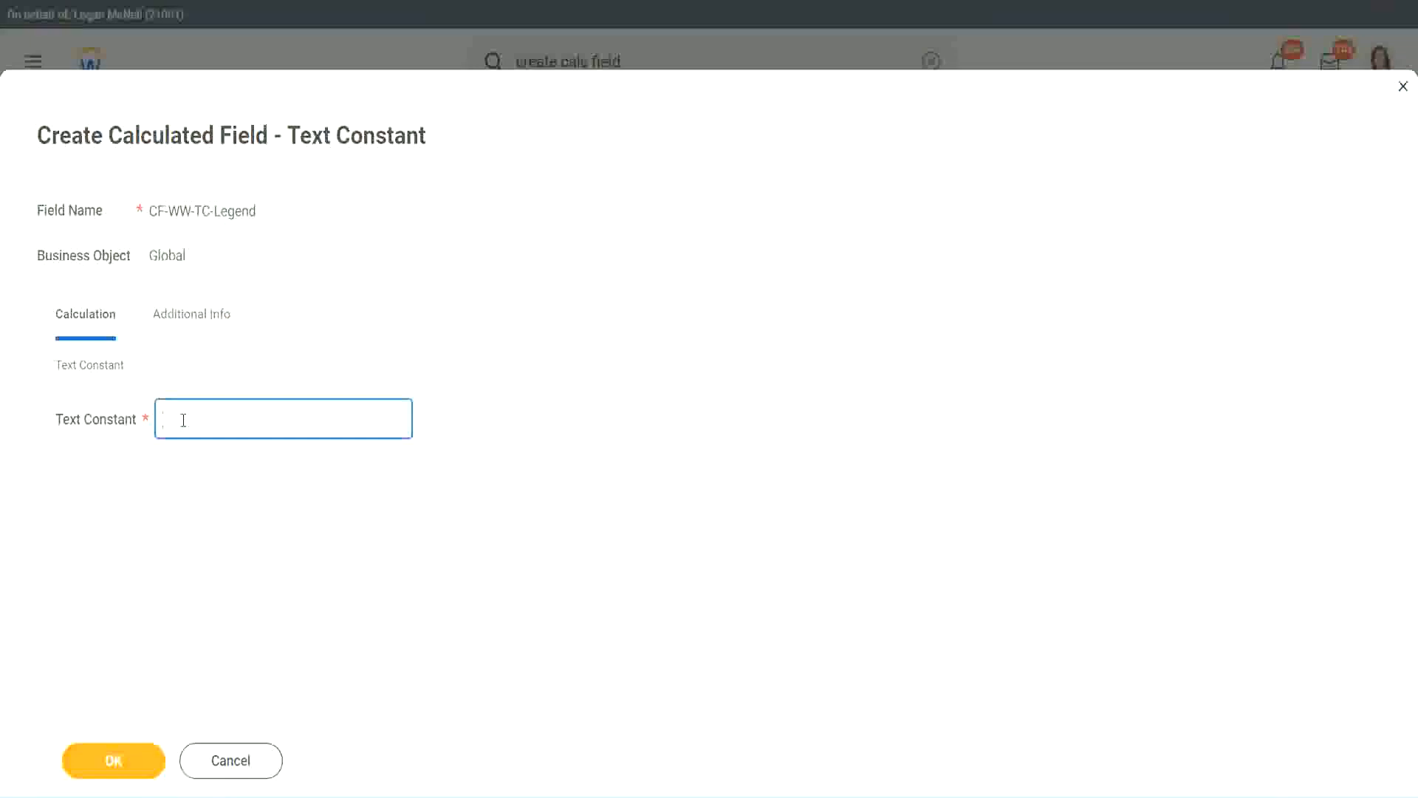
{"action": "type", "text": "Legend"}
{"action": "left_click", "coordinate": [118, 760]}
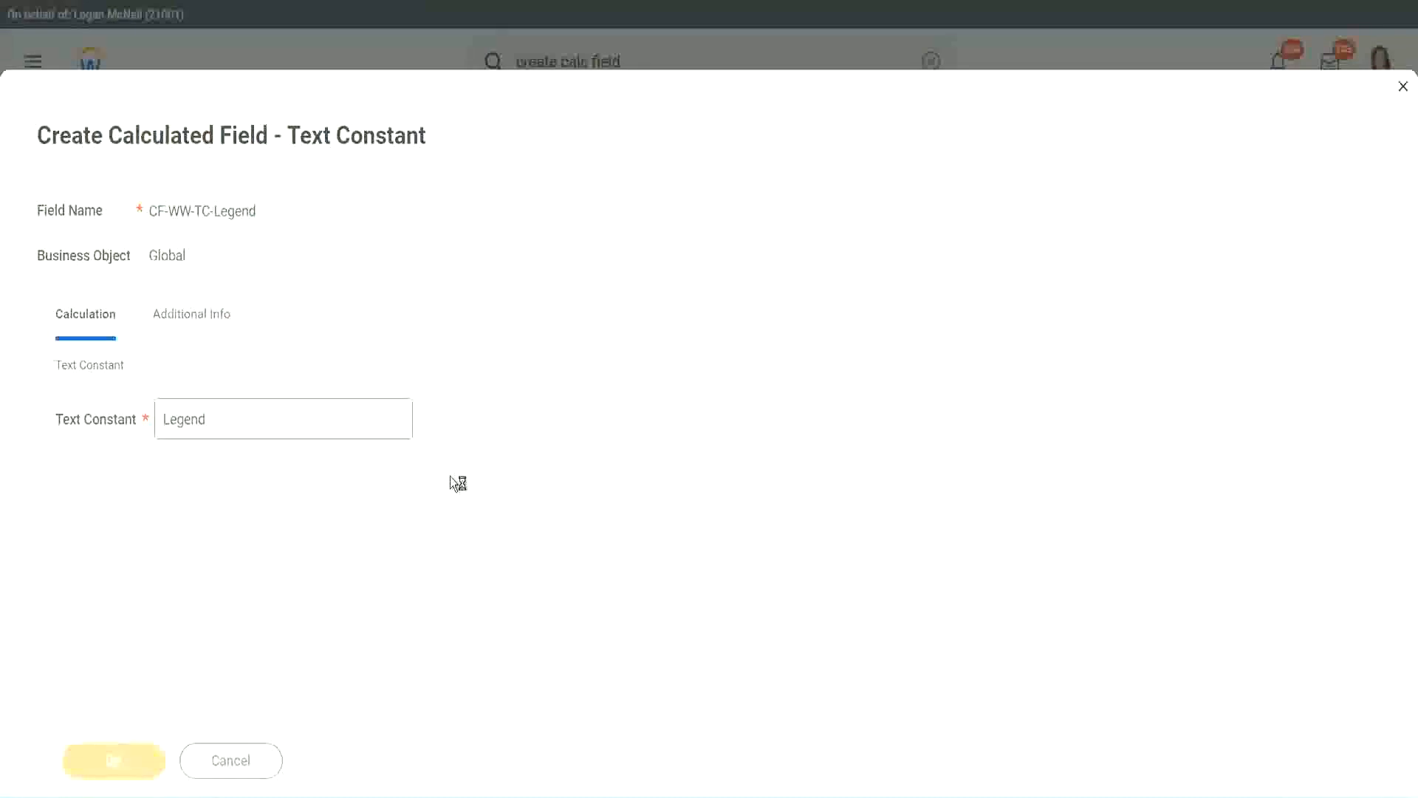
Step: Review the four conditions and their return values, then save the Evaluate Expression calculated field
{"action": "scroll", "coordinate": [753, 399], "scroll_direction": "down", "scroll_amount": 3}
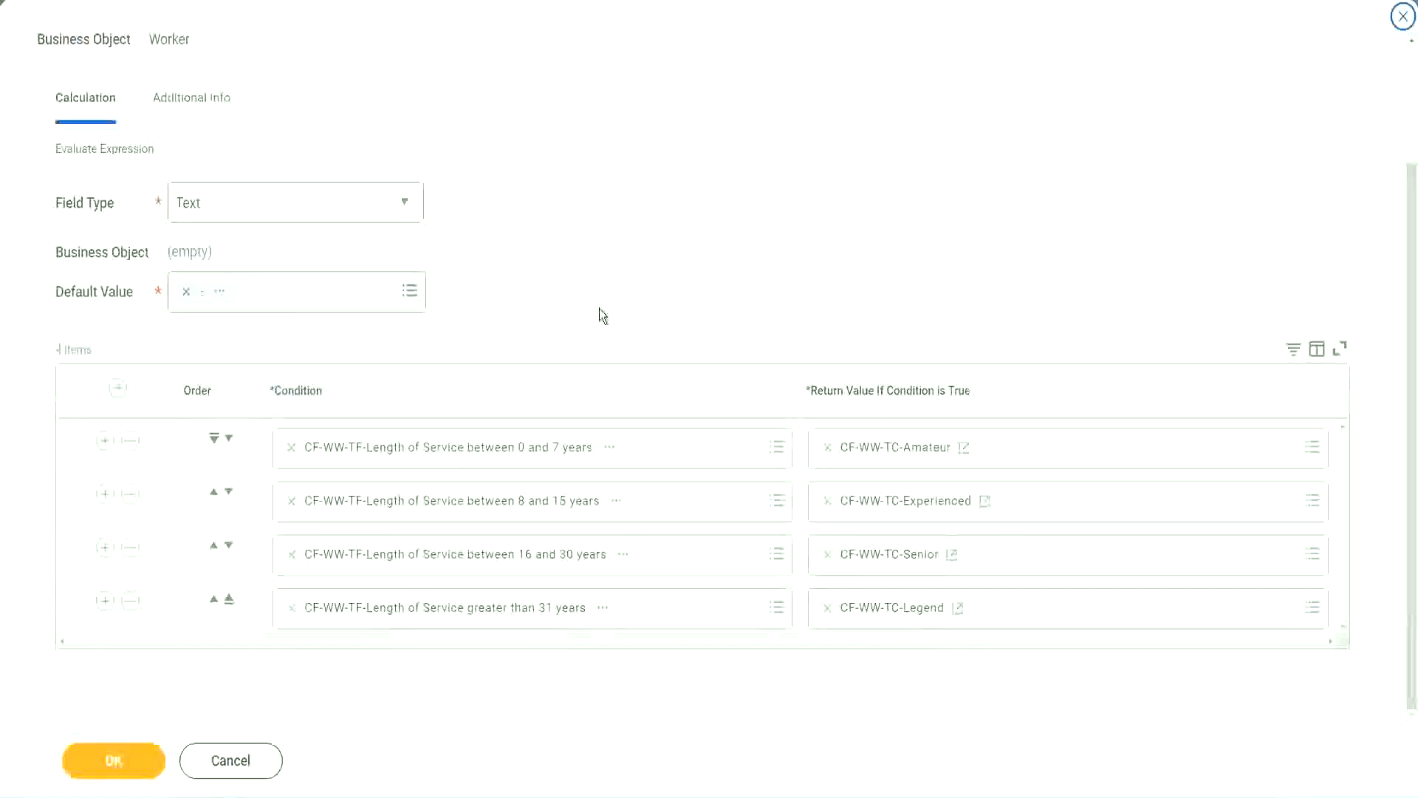
{"action": "scroll", "coordinate": [601, 295], "scroll_direction": "up", "scroll_amount": 1}
{"action": "scroll", "coordinate": [600, 296], "scroll_direction": "up", "scroll_amount": 1}
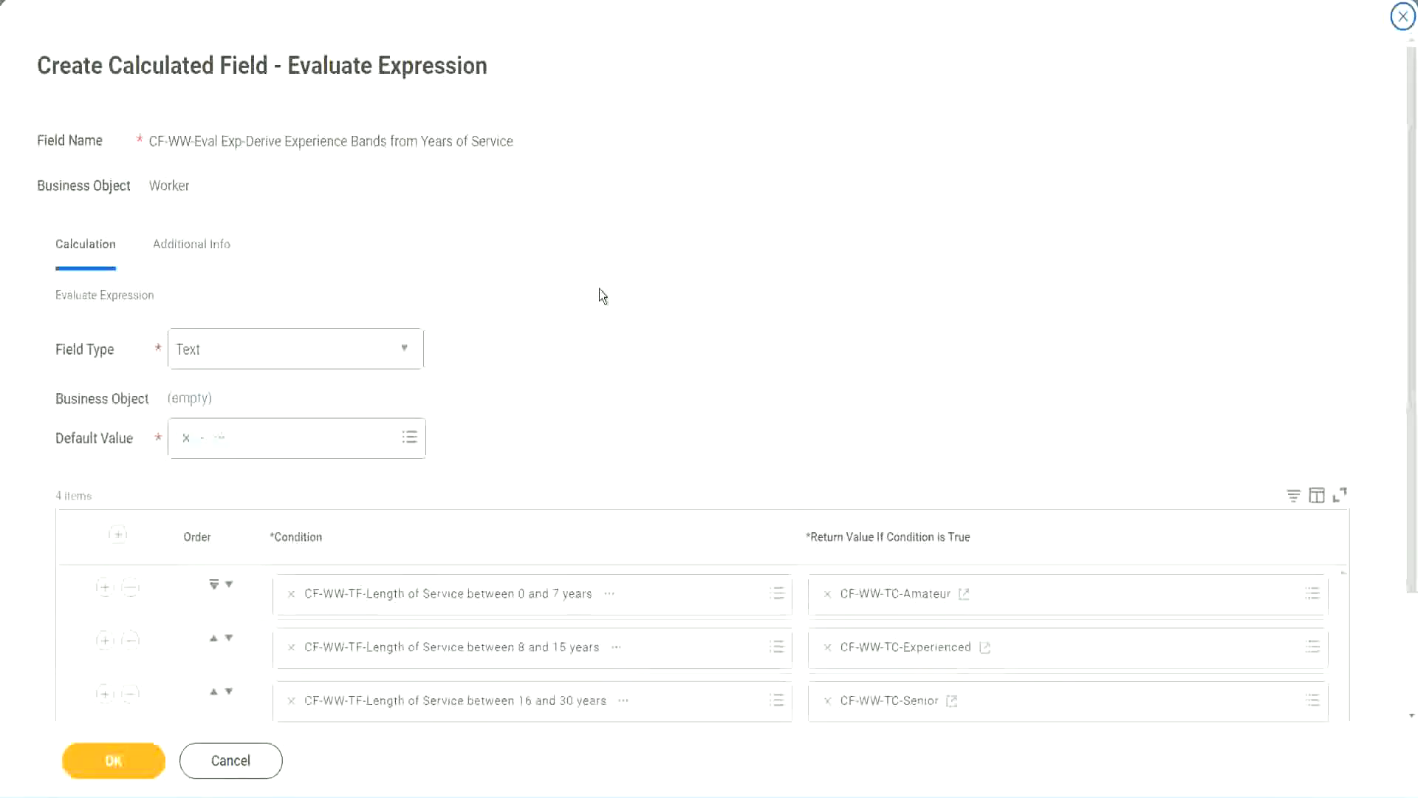
{"action": "scroll", "coordinate": [600, 297], "scroll_direction": "down", "scroll_amount": 2}
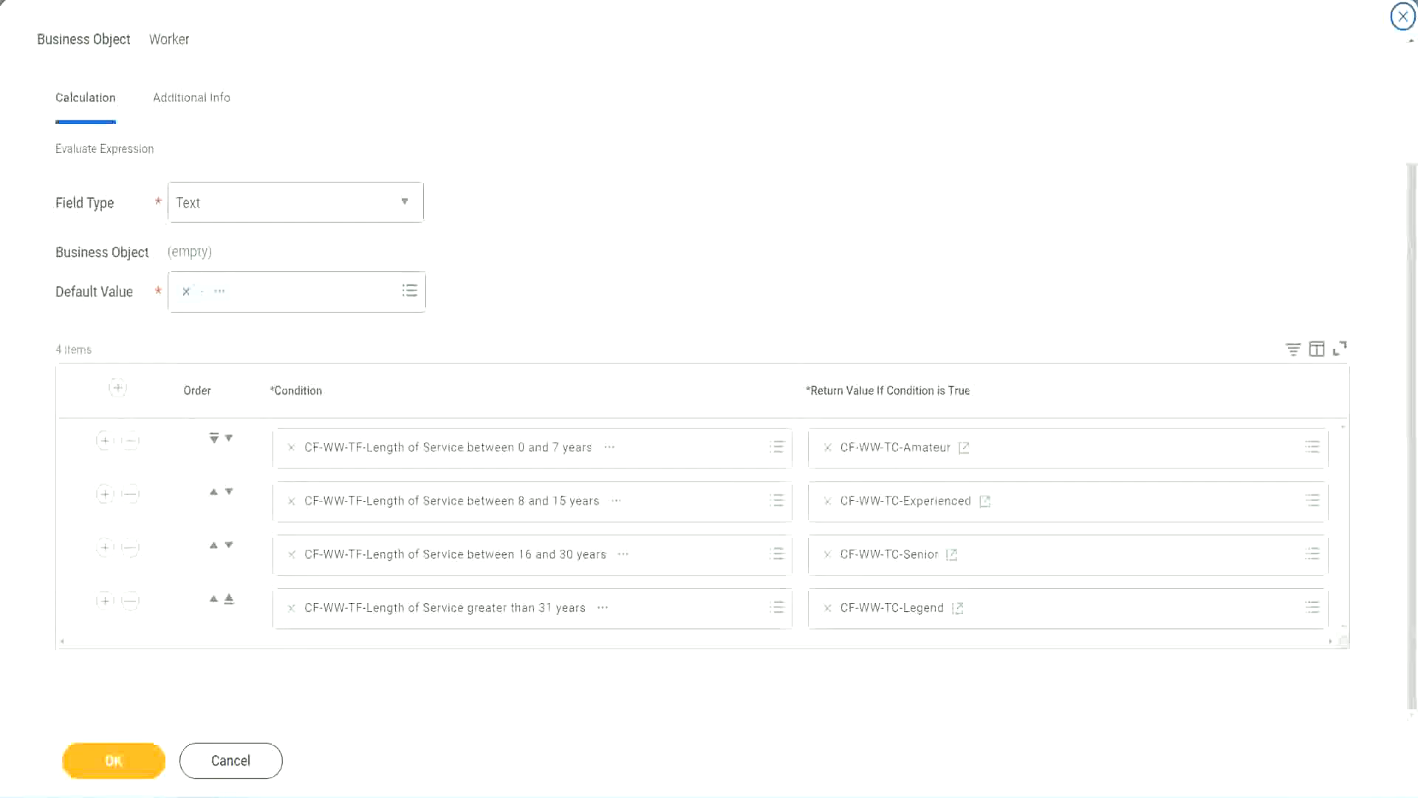
{"action": "left_click_drag", "start_coordinate": [908, 207], "coordinate": [919, 351]}
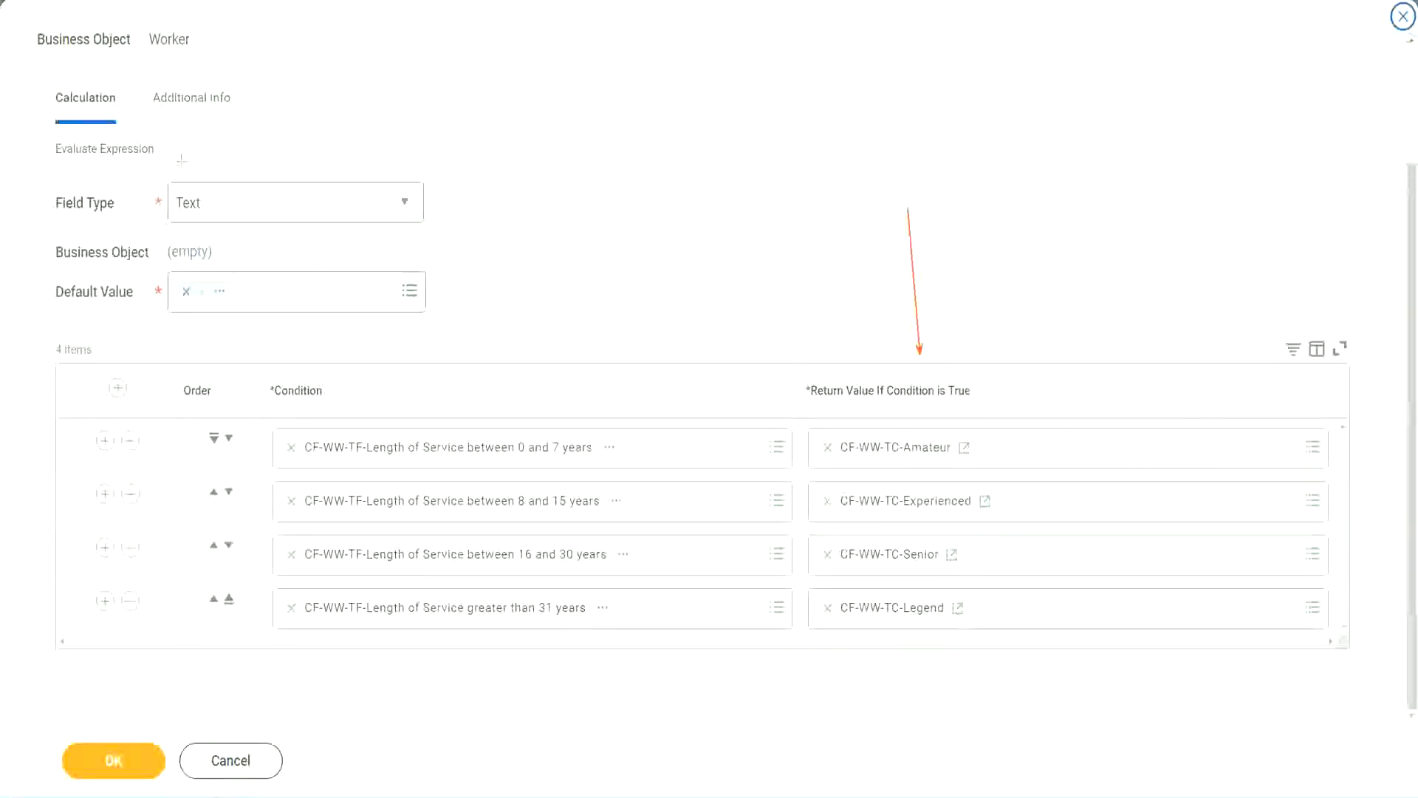
{"action": "left_click_drag", "start_coordinate": [176, 127], "coordinate": [182, 177]}
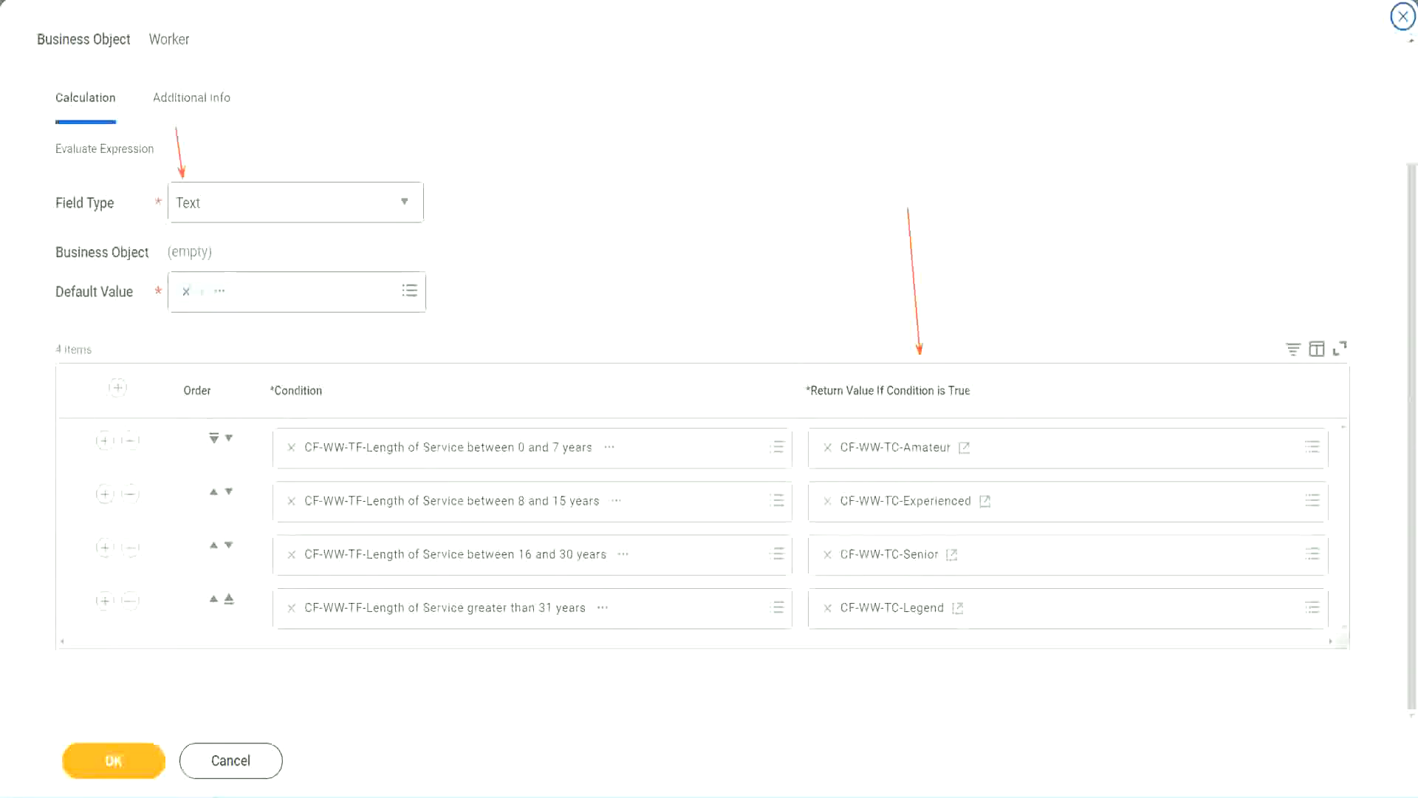
{"action": "left_click", "coordinate": [123, 756]}
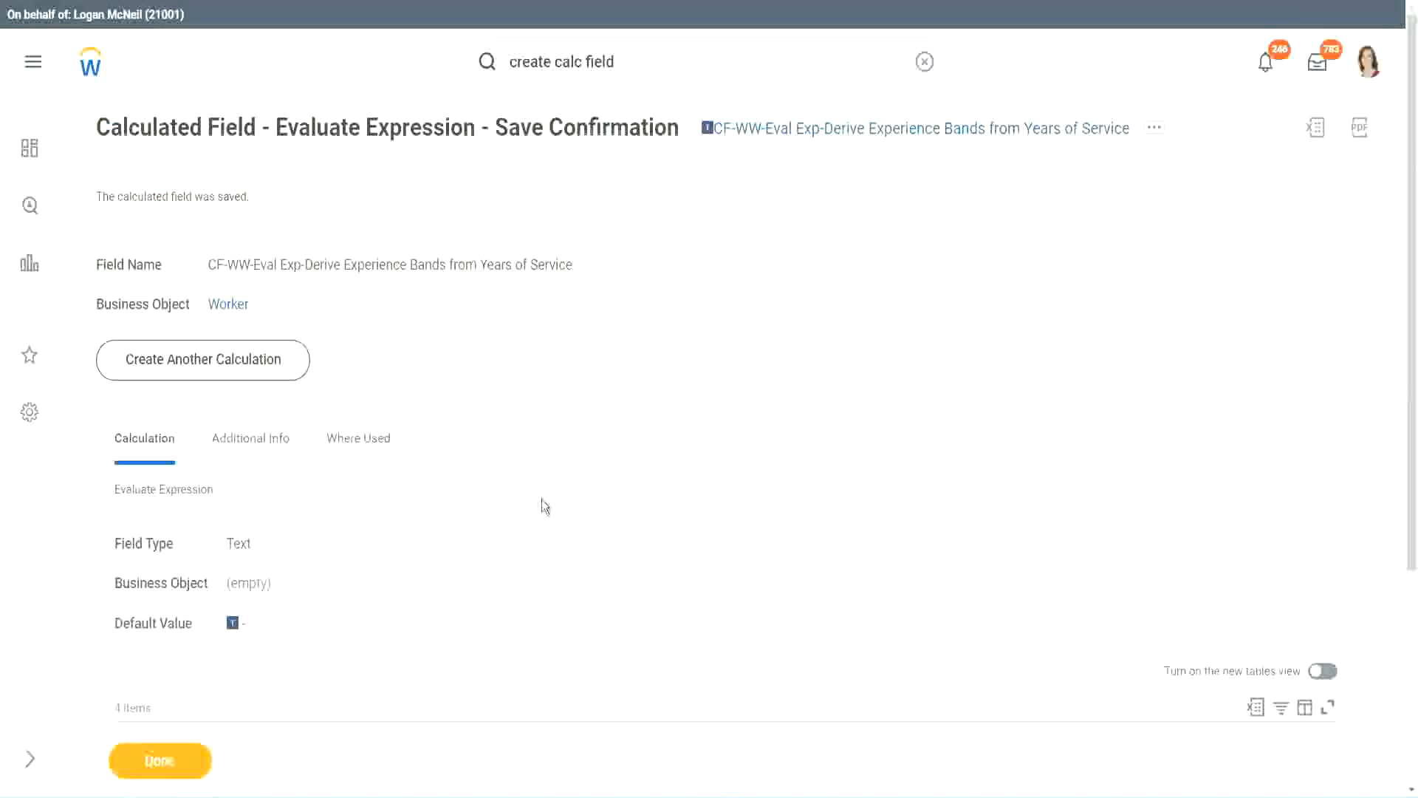
Step: Open the WW Employee Details custom report for editing
{"action": "scroll", "coordinate": [542, 498], "scroll_direction": "down", "scroll_amount": 4}
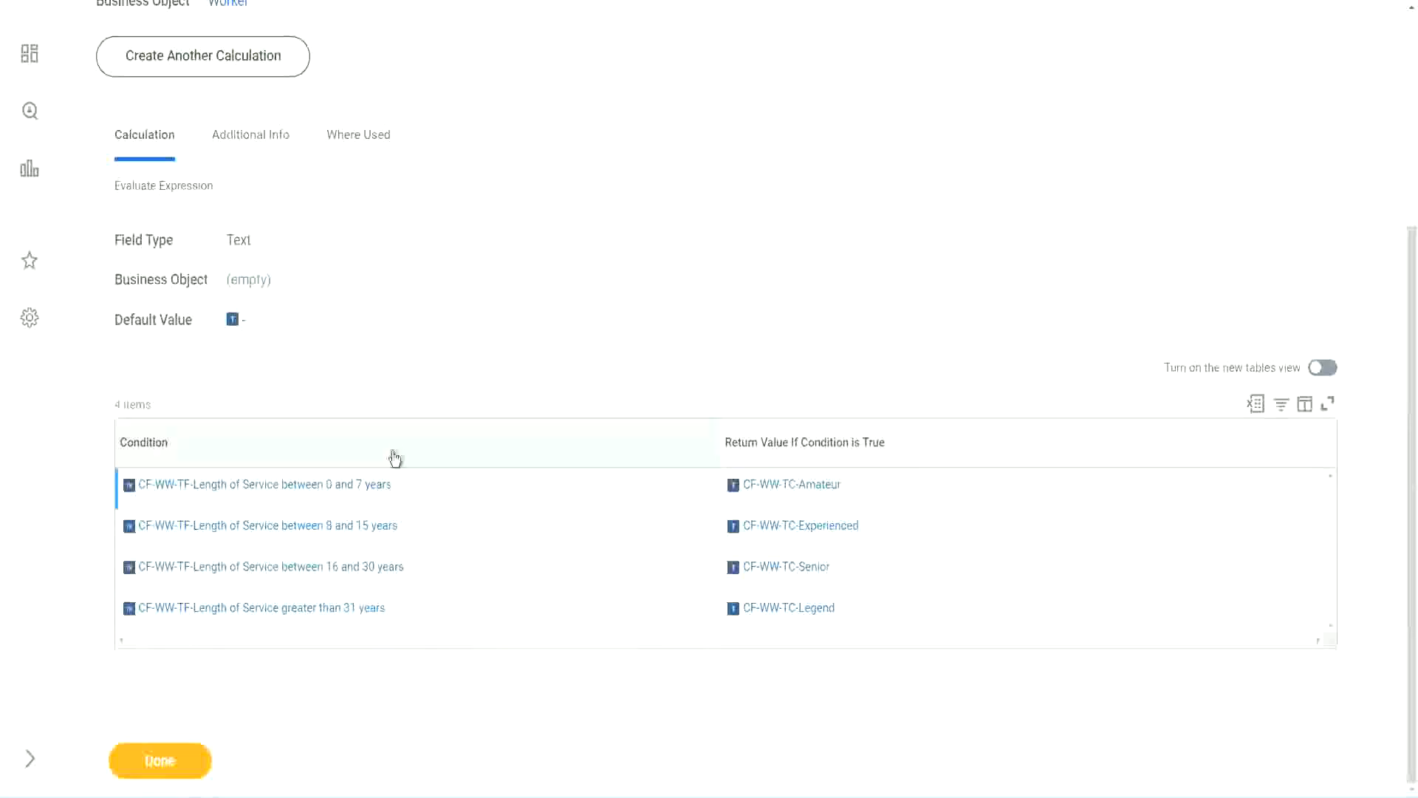
{"action": "scroll", "coordinate": [392, 456], "scroll_direction": "up", "scroll_amount": 4}
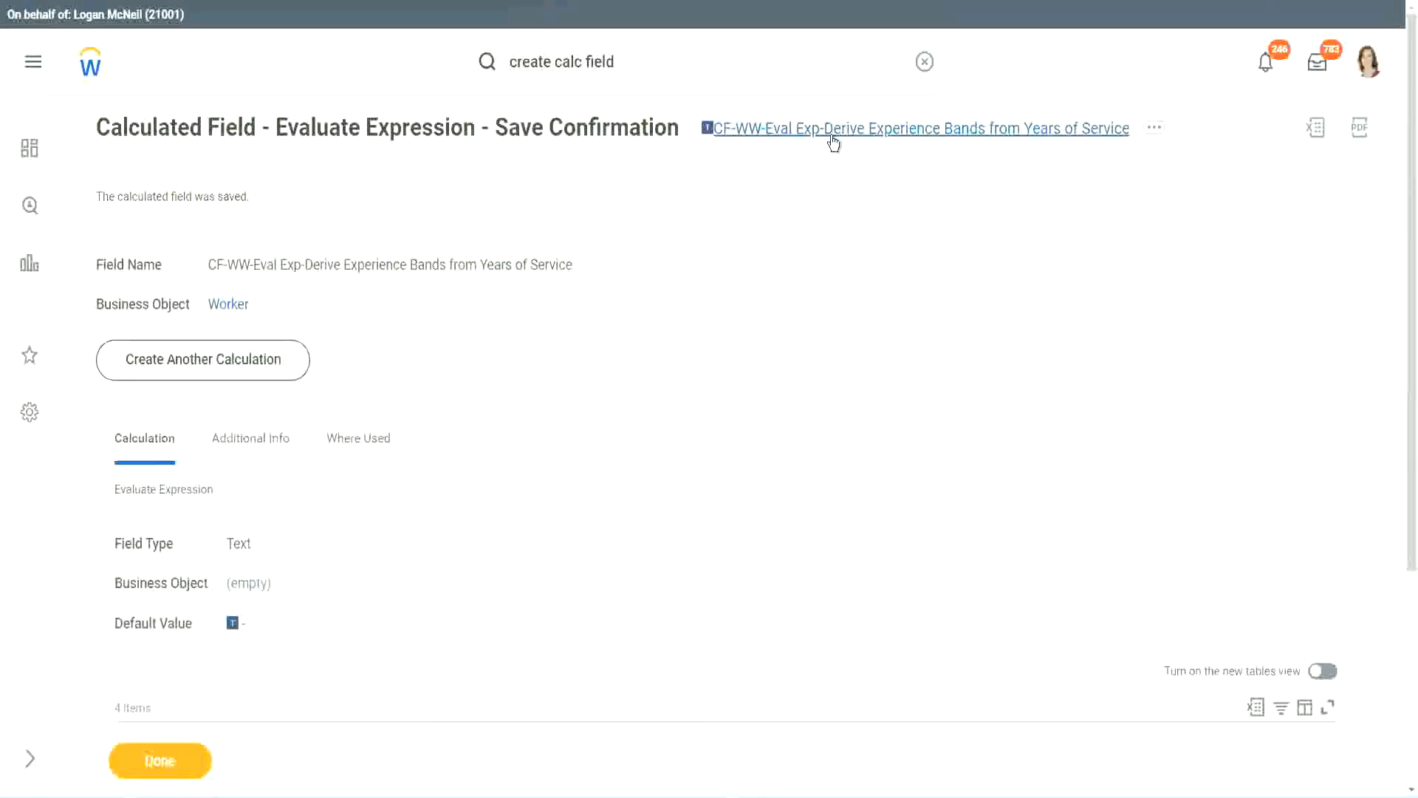
{"action": "left_click", "coordinate": [872, 223]}
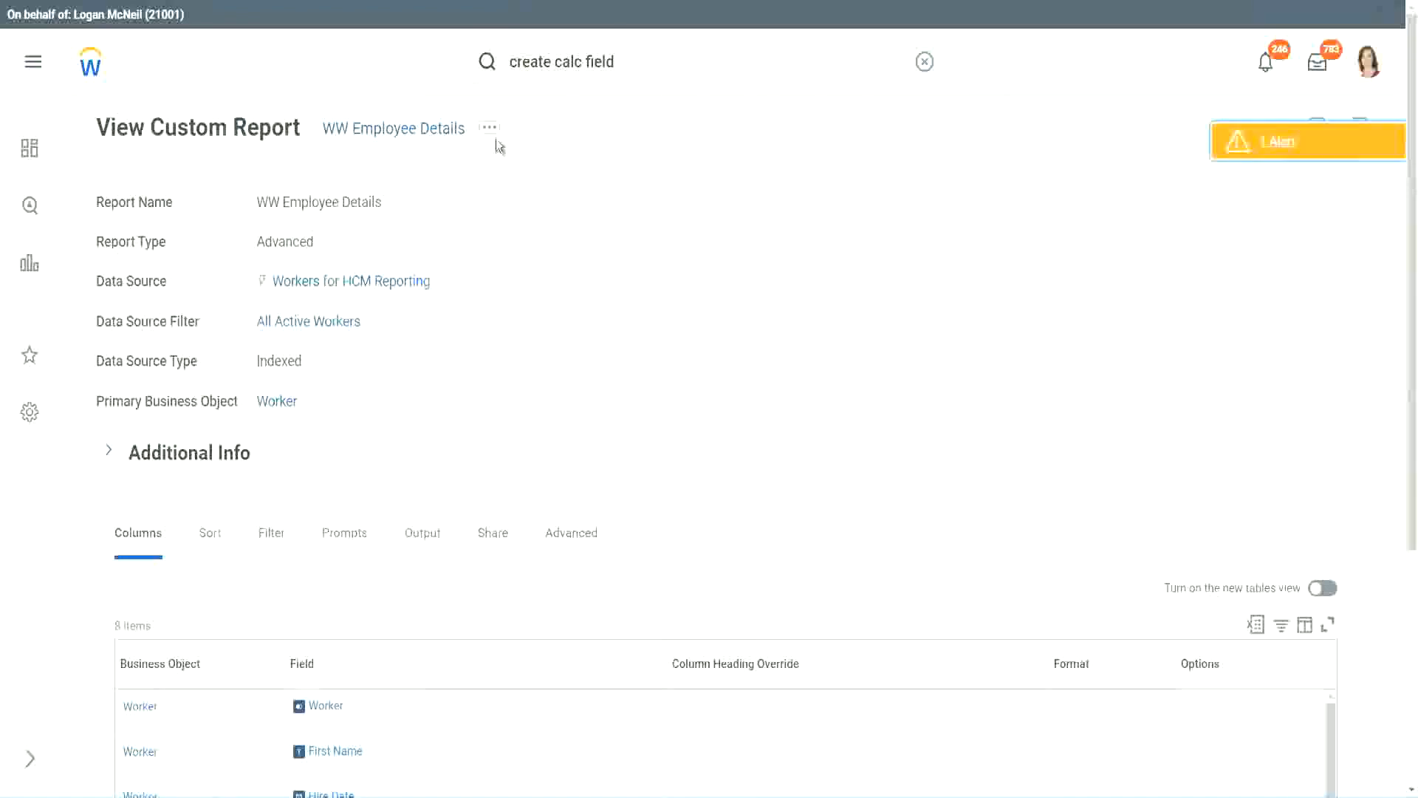
{"action": "left_click", "coordinate": [492, 132]}
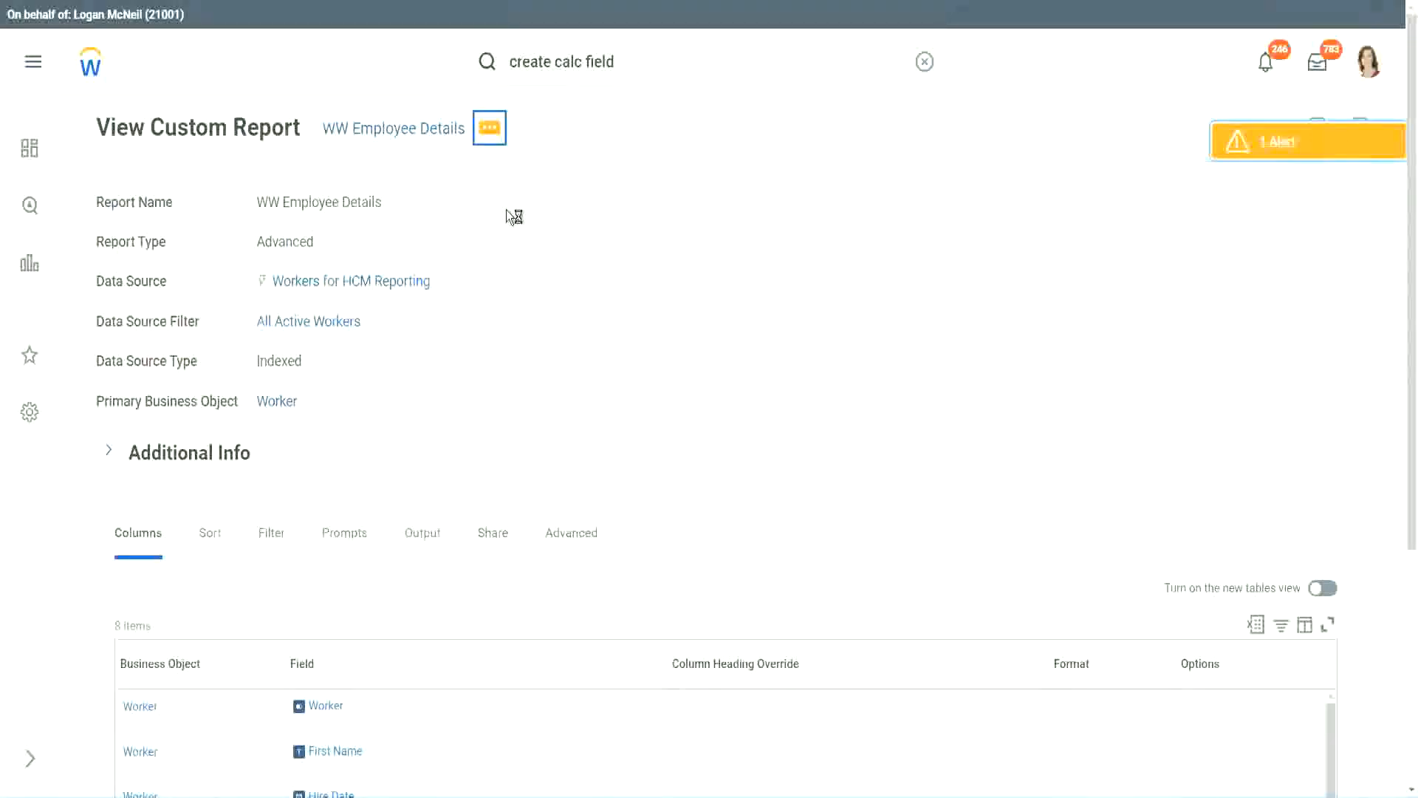
{"action": "mouse_move", "coordinate": [573, 209]}
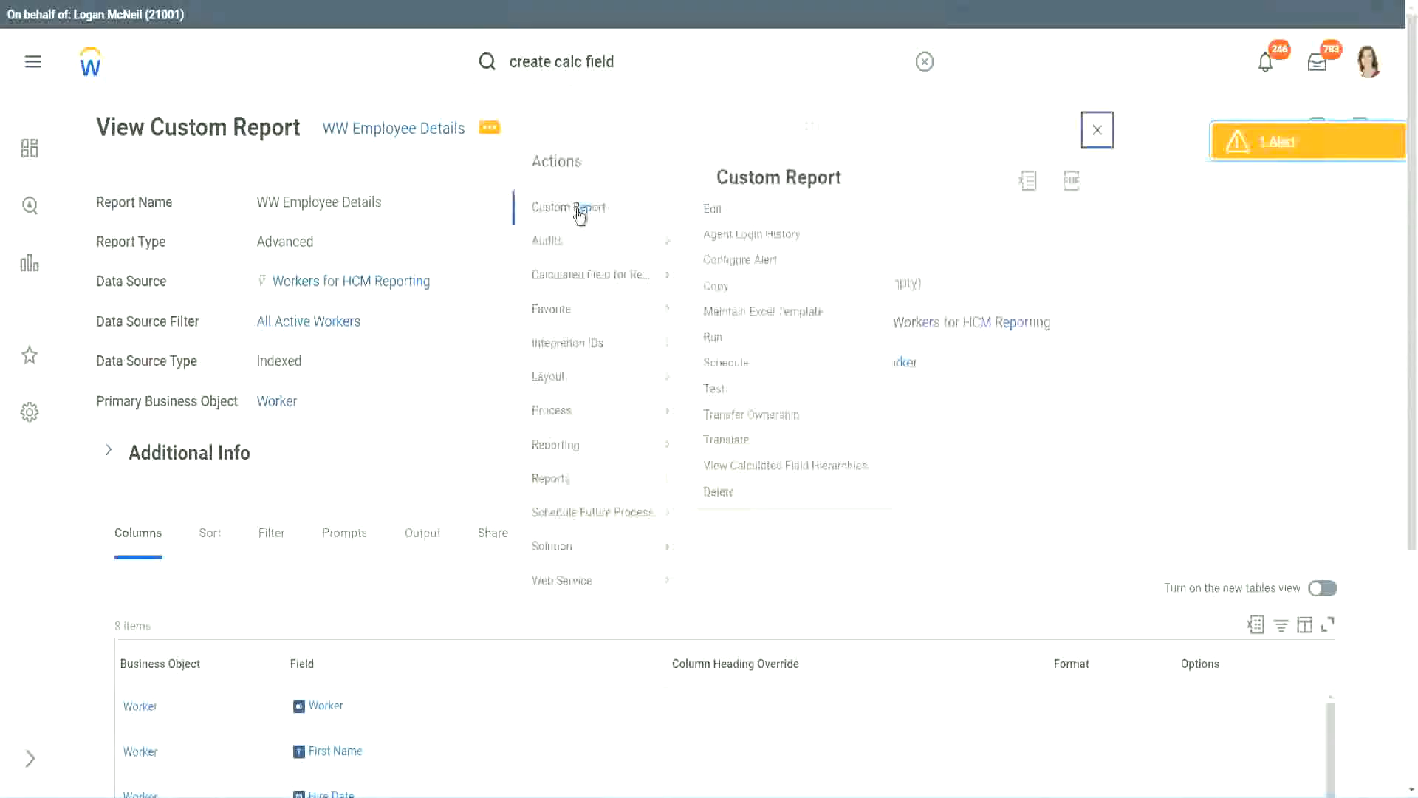
{"action": "left_click", "coordinate": [713, 210]}
Step: Add a new column row to the report and remove the CF-WW-Substring Years of Service column
{"action": "scroll", "coordinate": [519, 322], "scroll_direction": "down", "scroll_amount": 4}
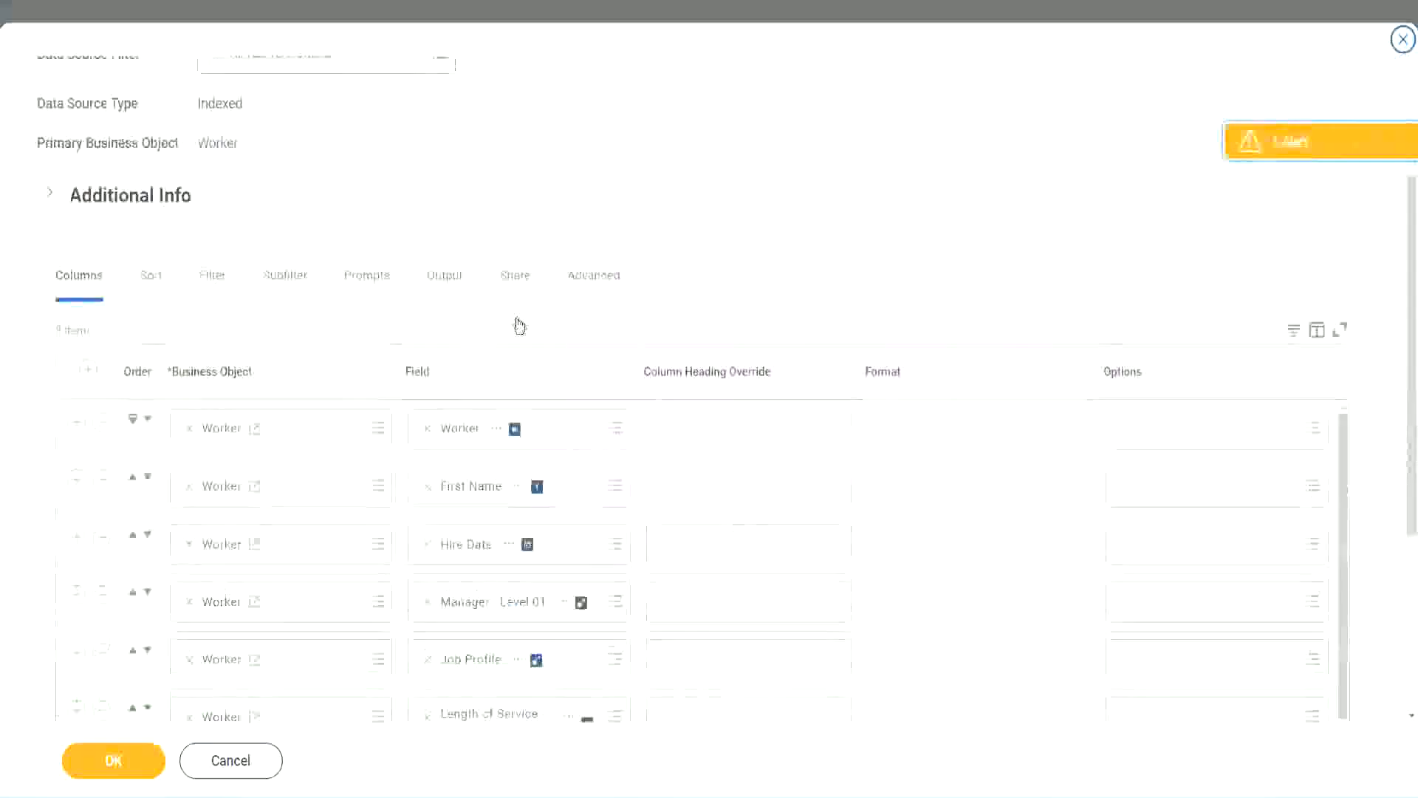
{"action": "scroll", "coordinate": [519, 325], "scroll_direction": "down", "scroll_amount": 2}
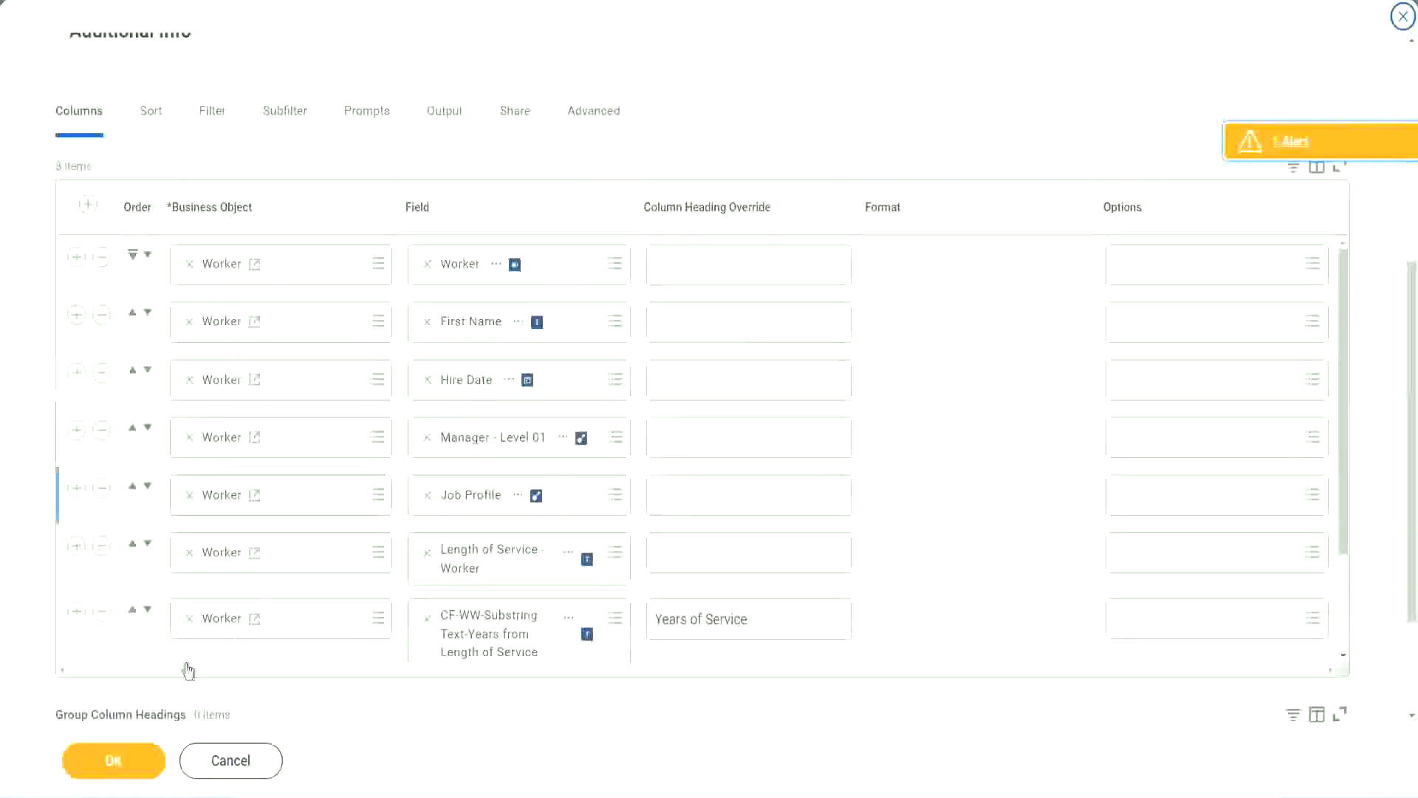
{"action": "left_click", "coordinate": [76, 611]}
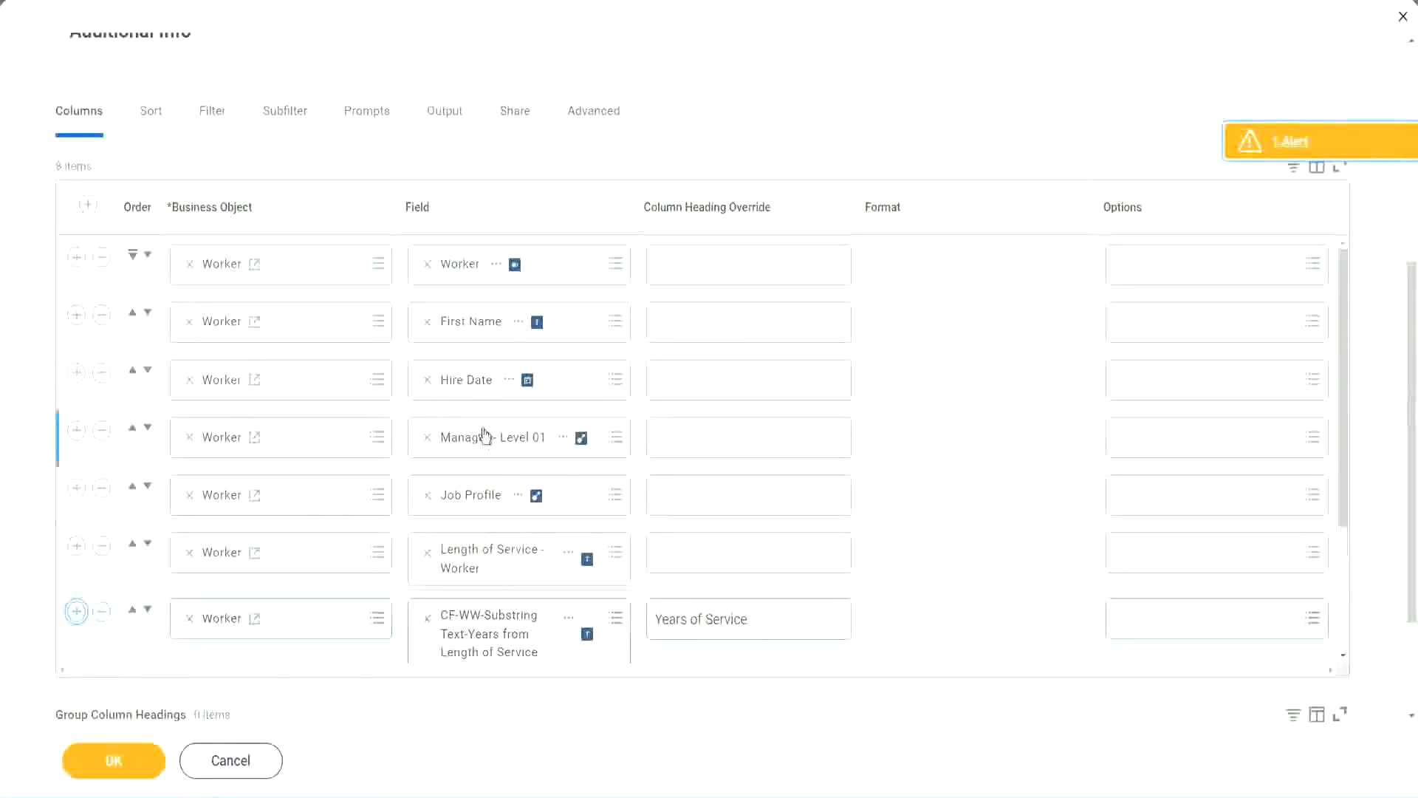
{"action": "scroll", "coordinate": [240, 557], "scroll_direction": "down", "scroll_amount": 2}
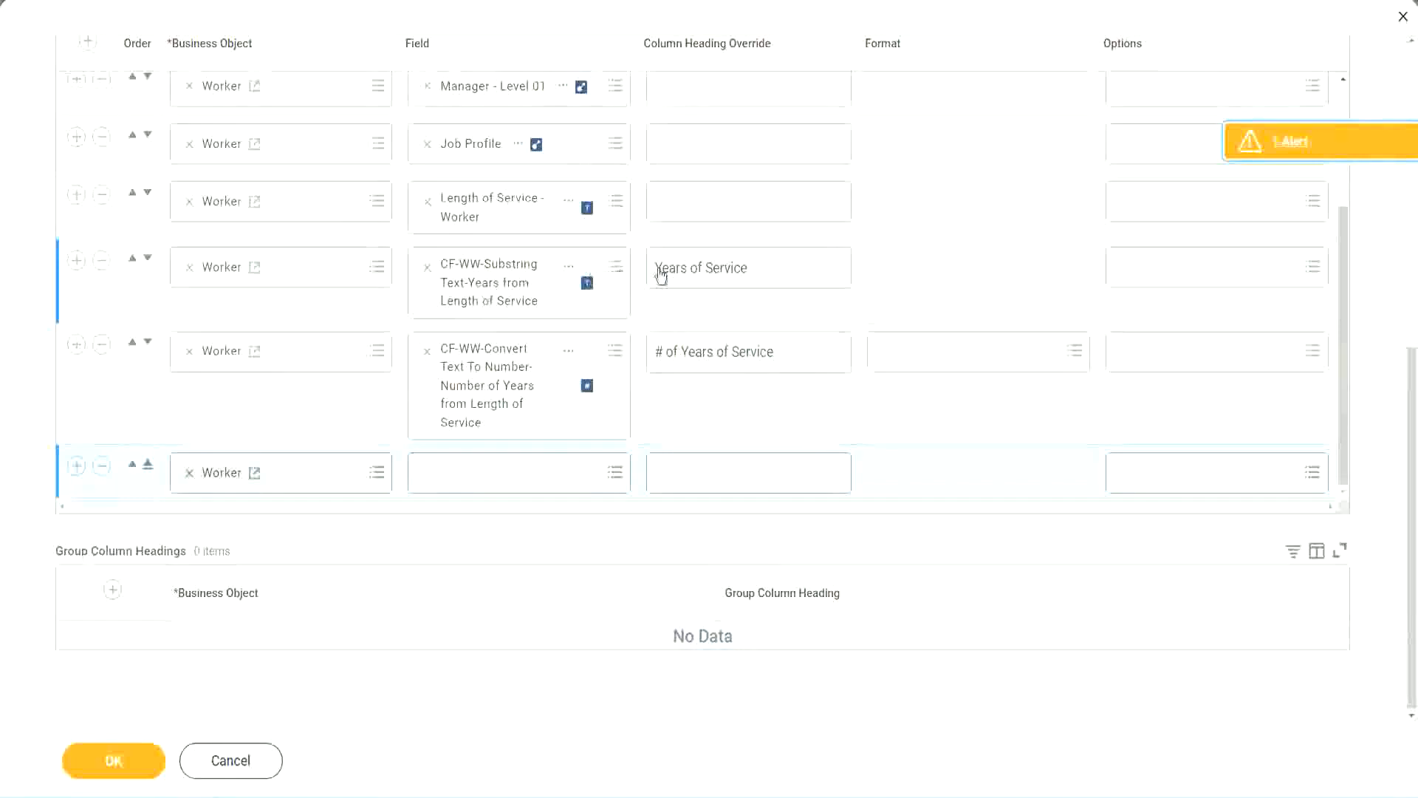
{"action": "left_click", "coordinate": [103, 261]}
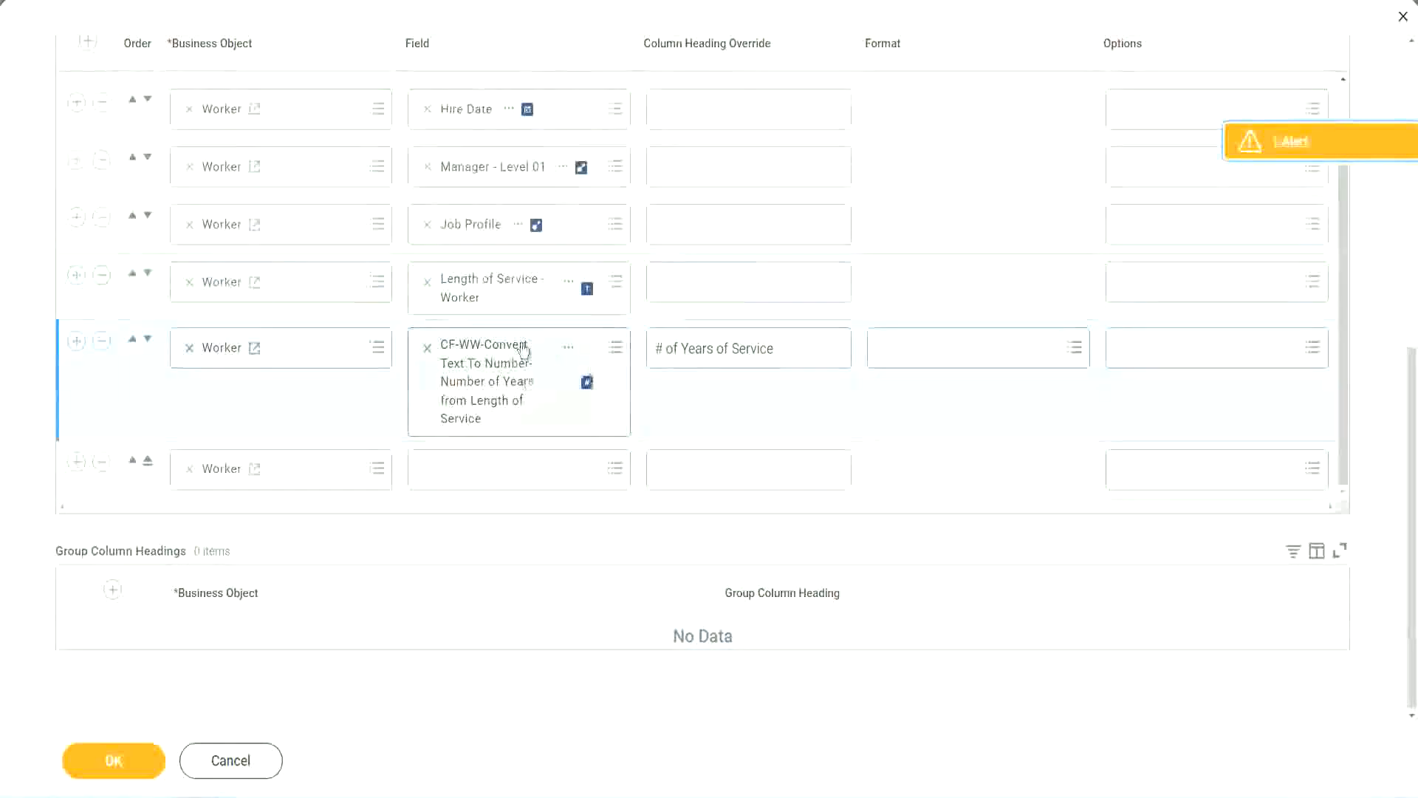
Step: Set the new column's field to CF-WW-Eval Exp-Derive Experience Bands from Years of Service, headed Experience Bands, and save the columns
{"action": "left_click", "coordinate": [464, 468]}
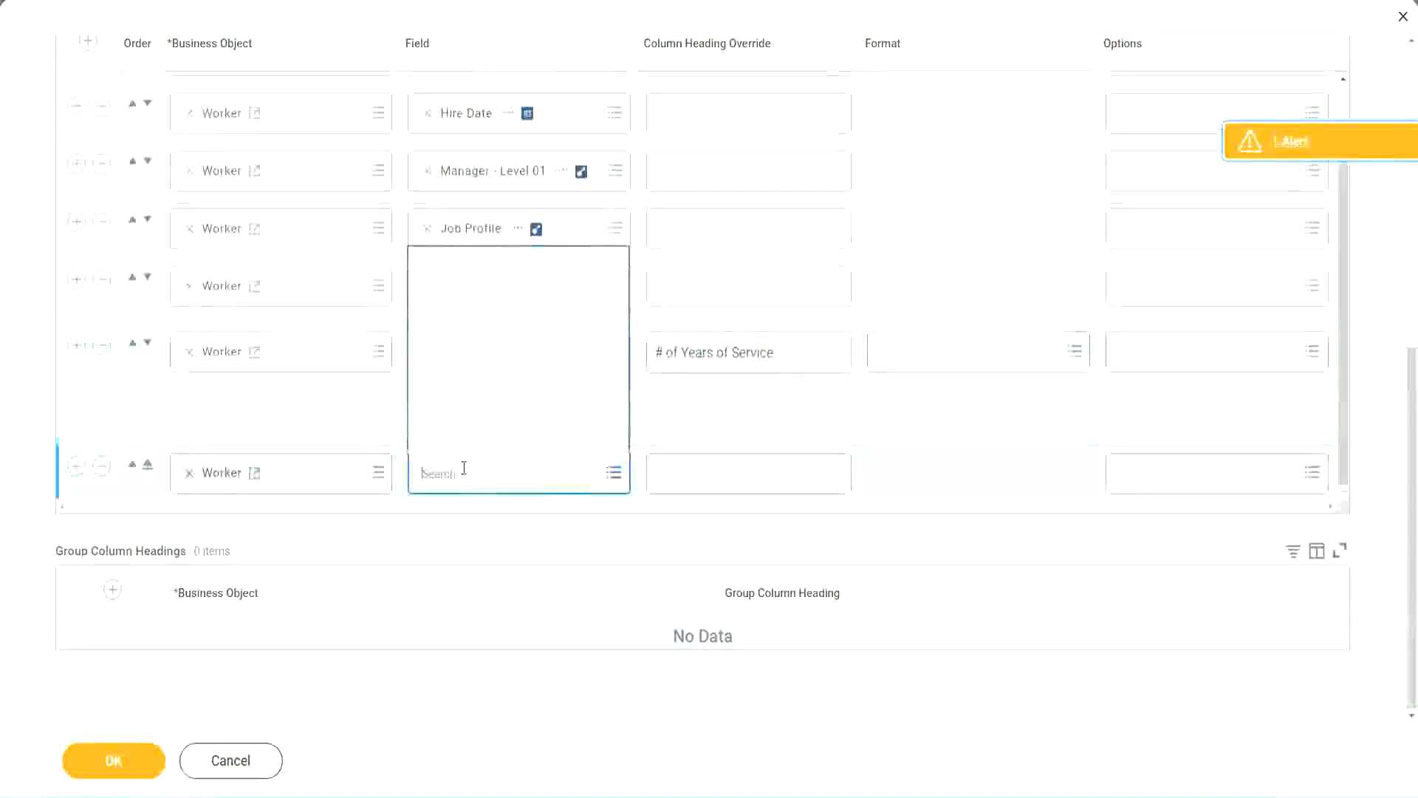
{"action": "key", "text": "ctrl+v"}
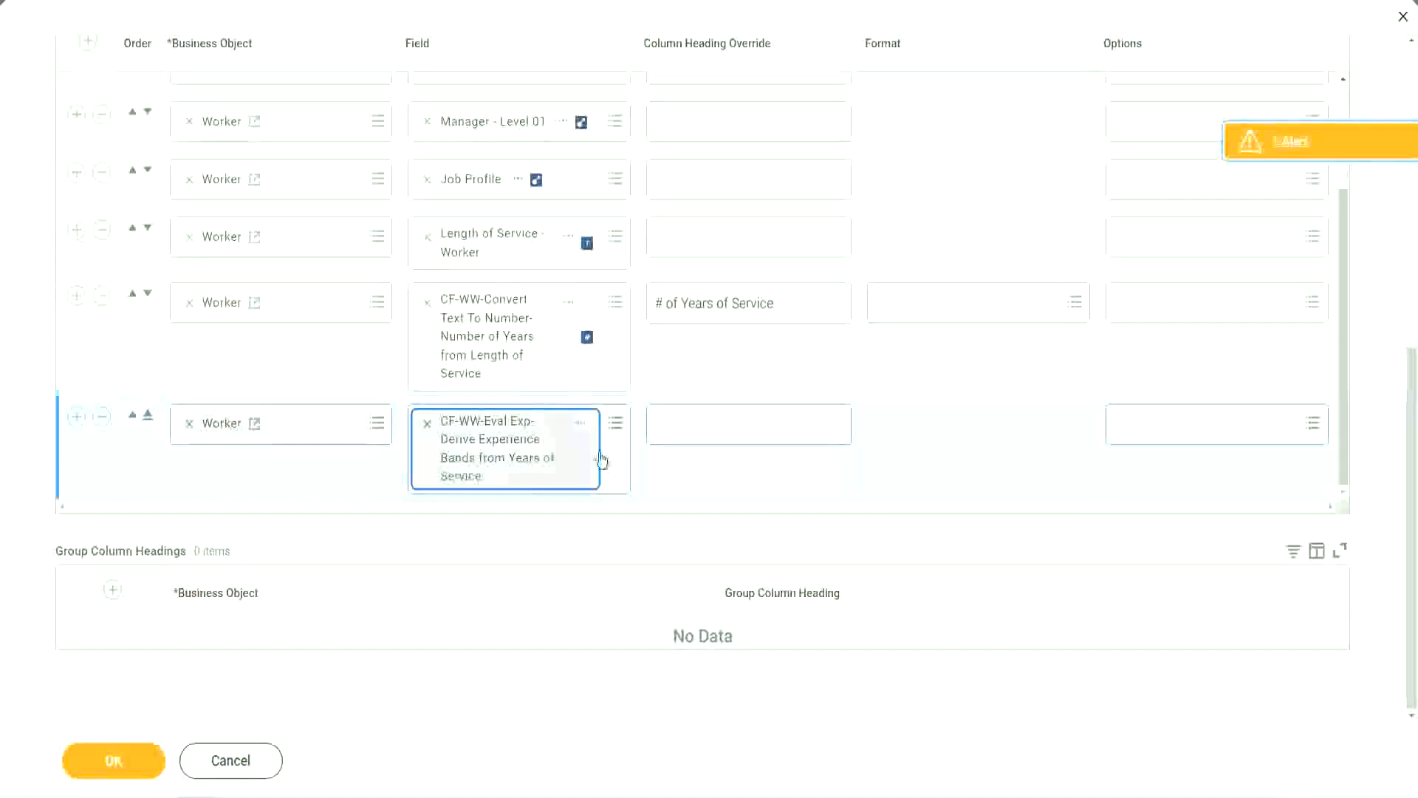
{"action": "left_click", "coordinate": [722, 426]}
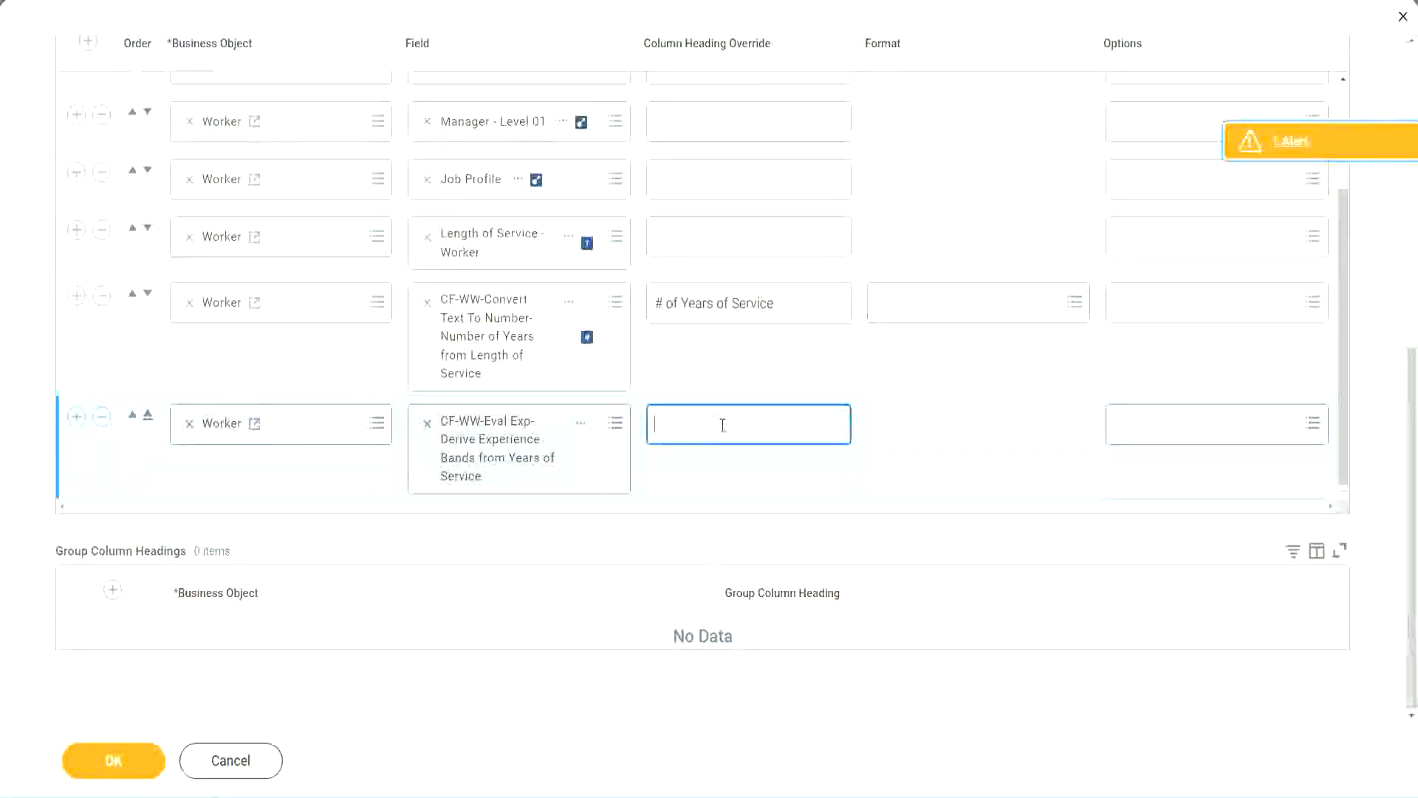
{"action": "type", "text": "E"}
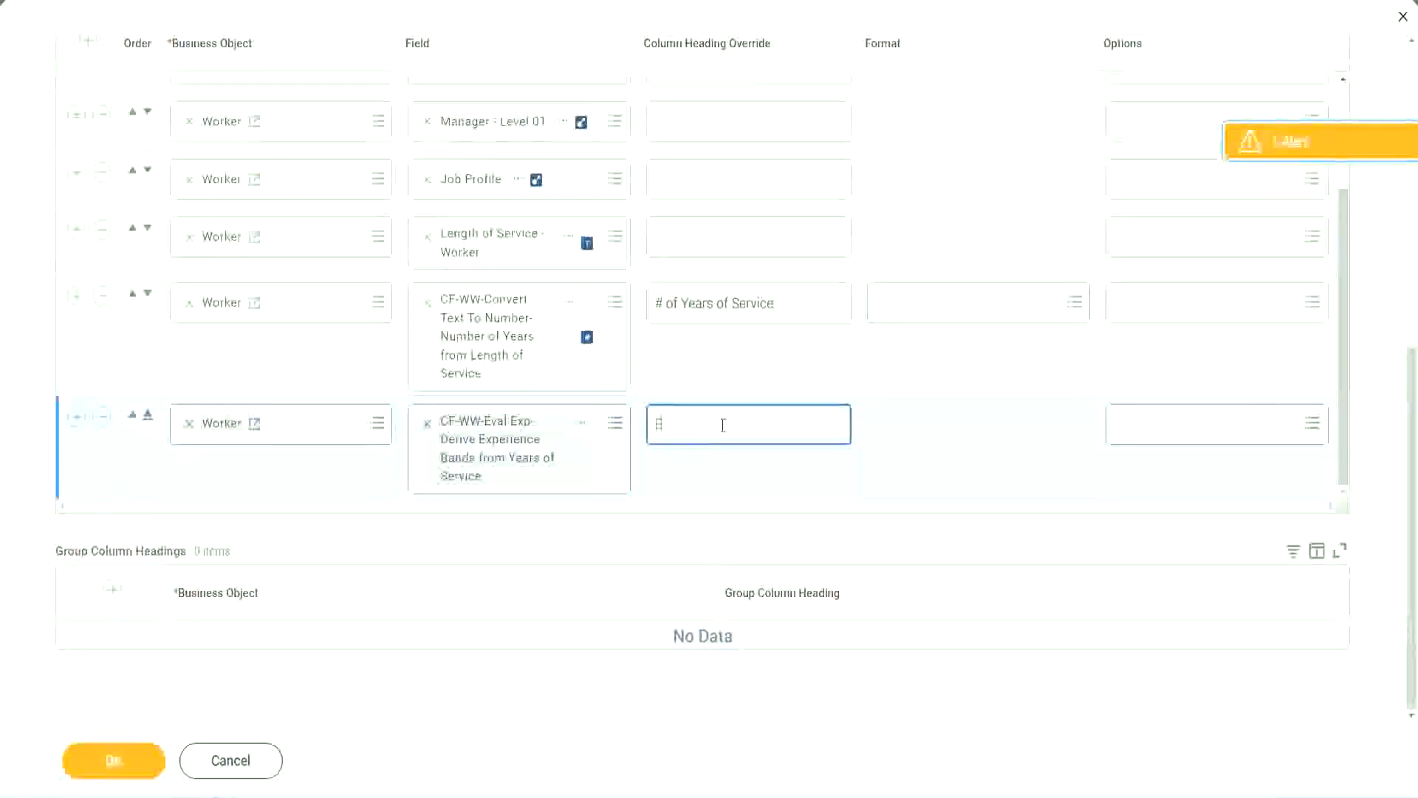
{"action": "type", "text": "xperience"}
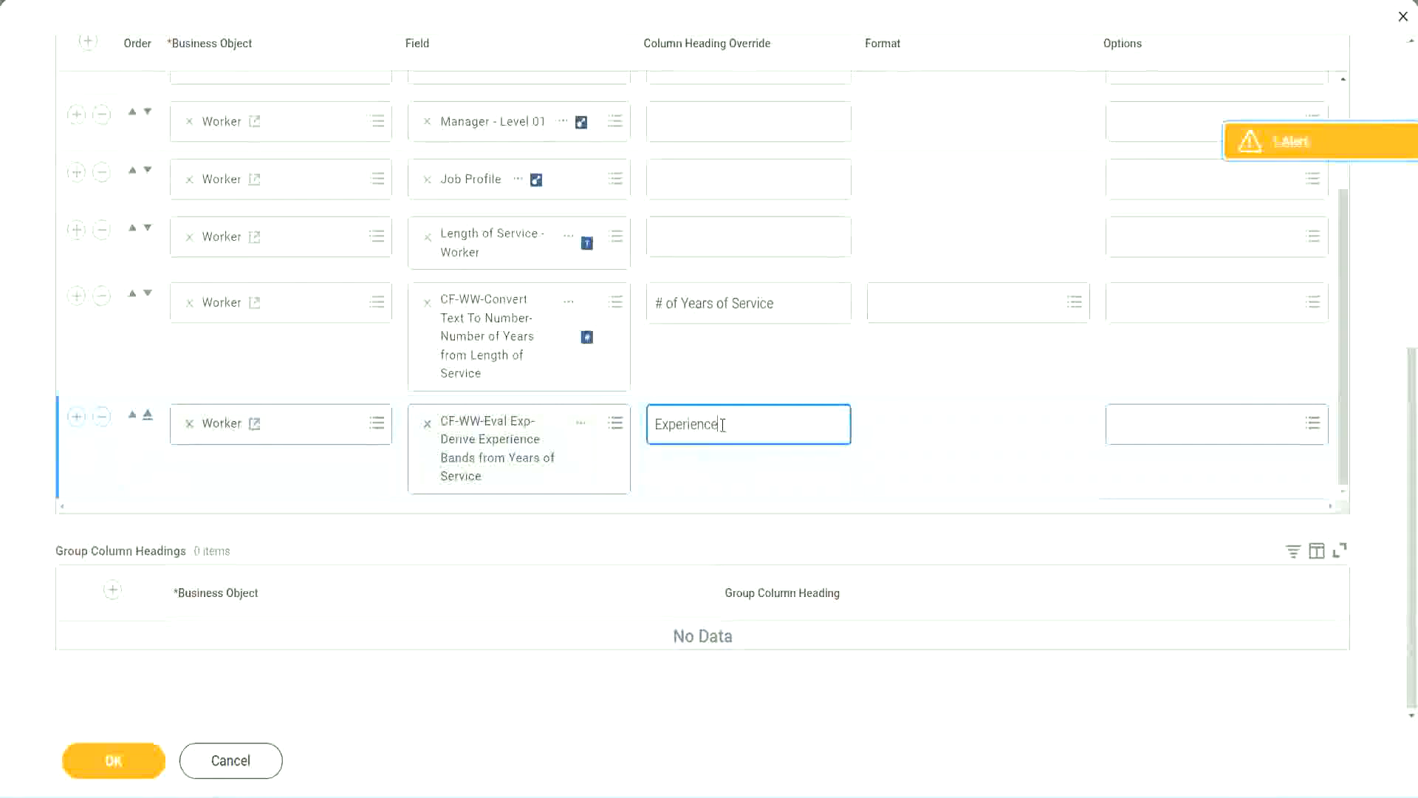
{"action": "type", "text": " Bands"}
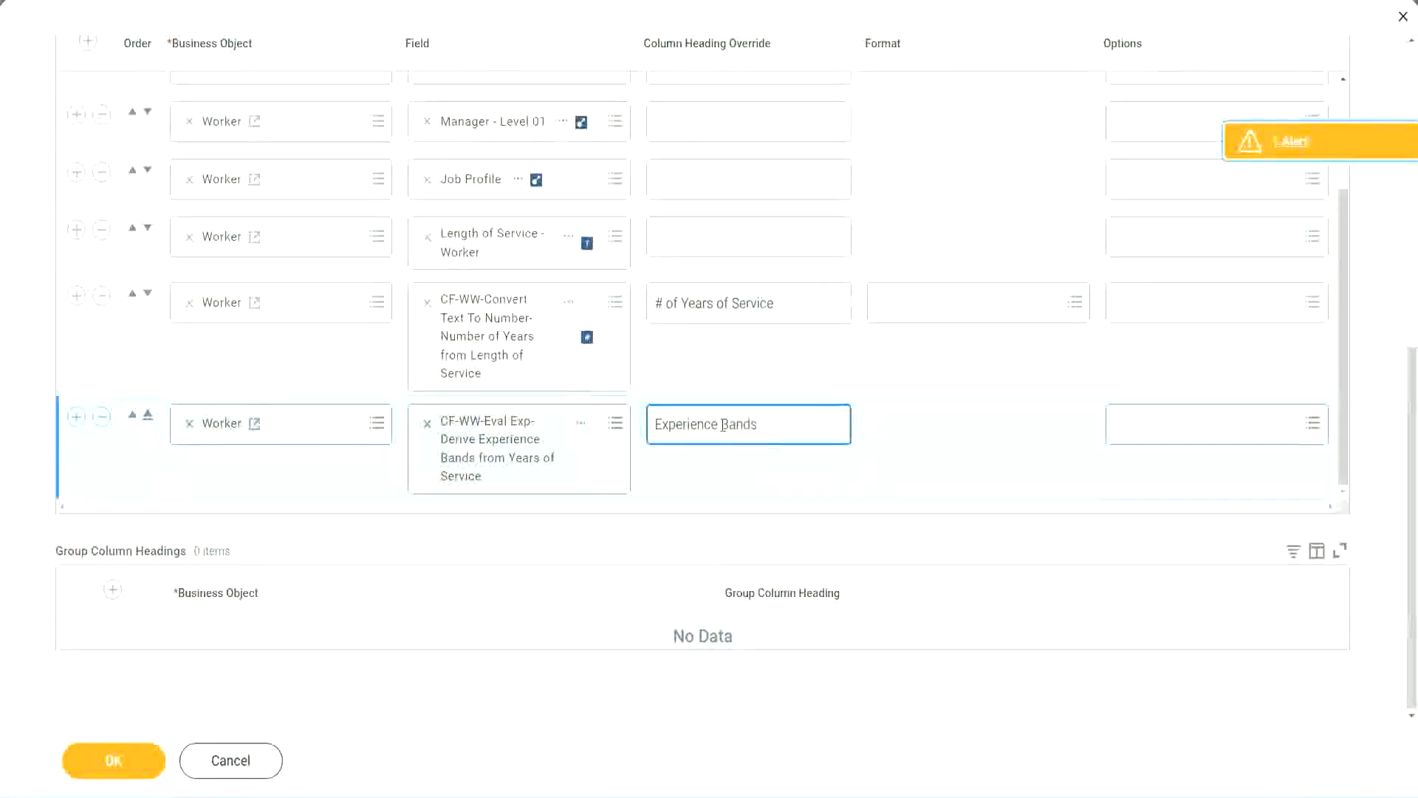
{"action": "left_click", "coordinate": [136, 765]}
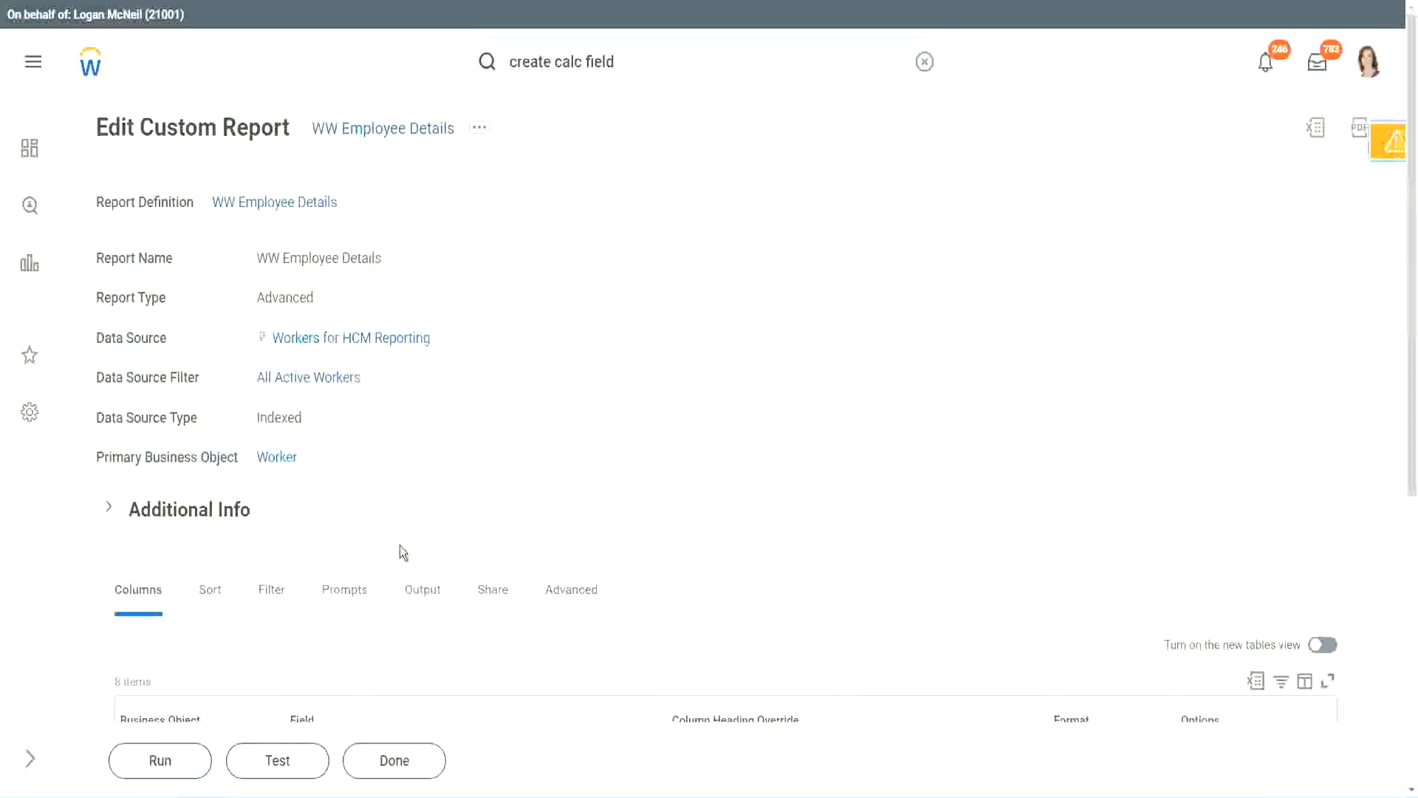
Step: Run the WW Employee Details report, leaving the worker type prompts empty
{"action": "scroll", "coordinate": [442, 499], "scroll_direction": "down", "scroll_amount": 5}
{"action": "left_click", "coordinate": [164, 761]}
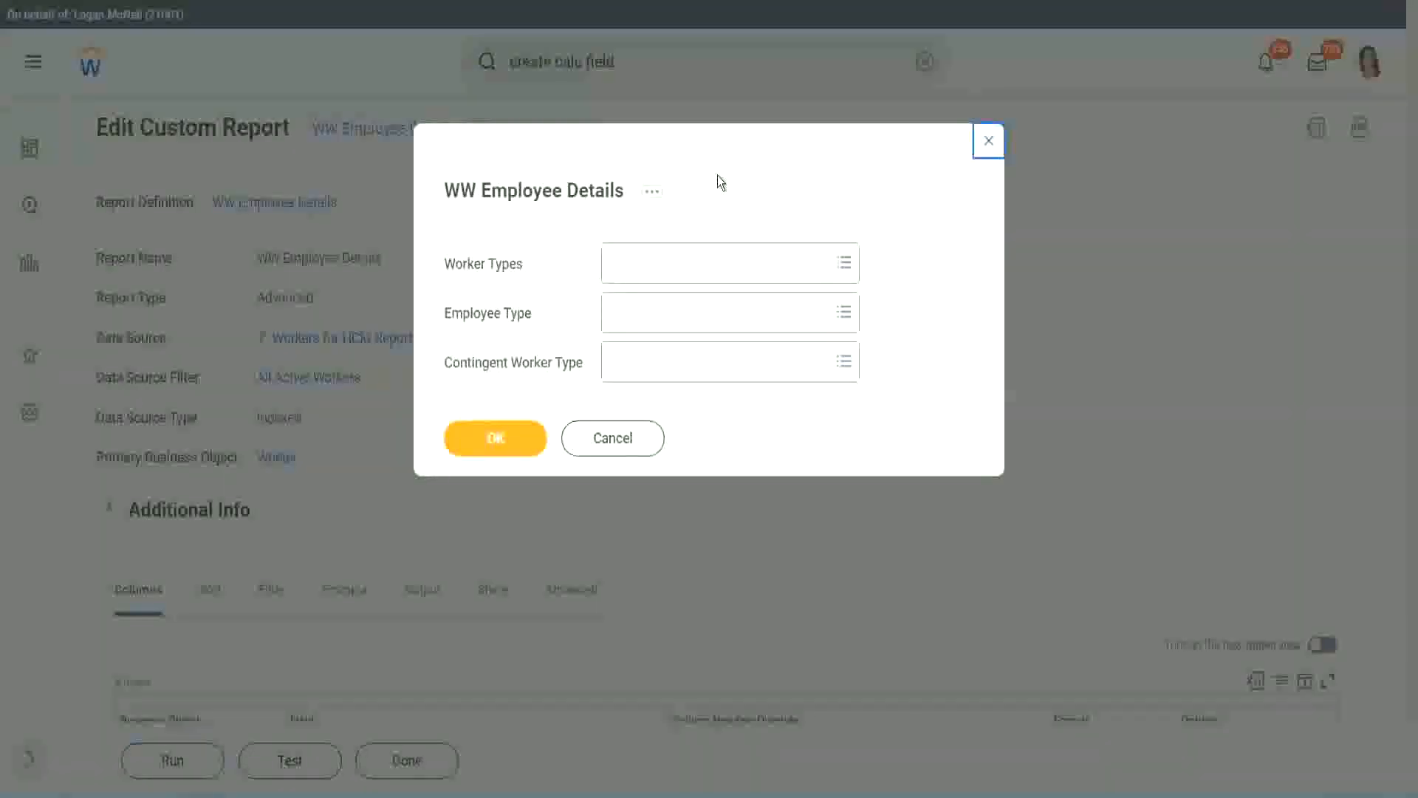
{"action": "left_click", "coordinate": [497, 436]}
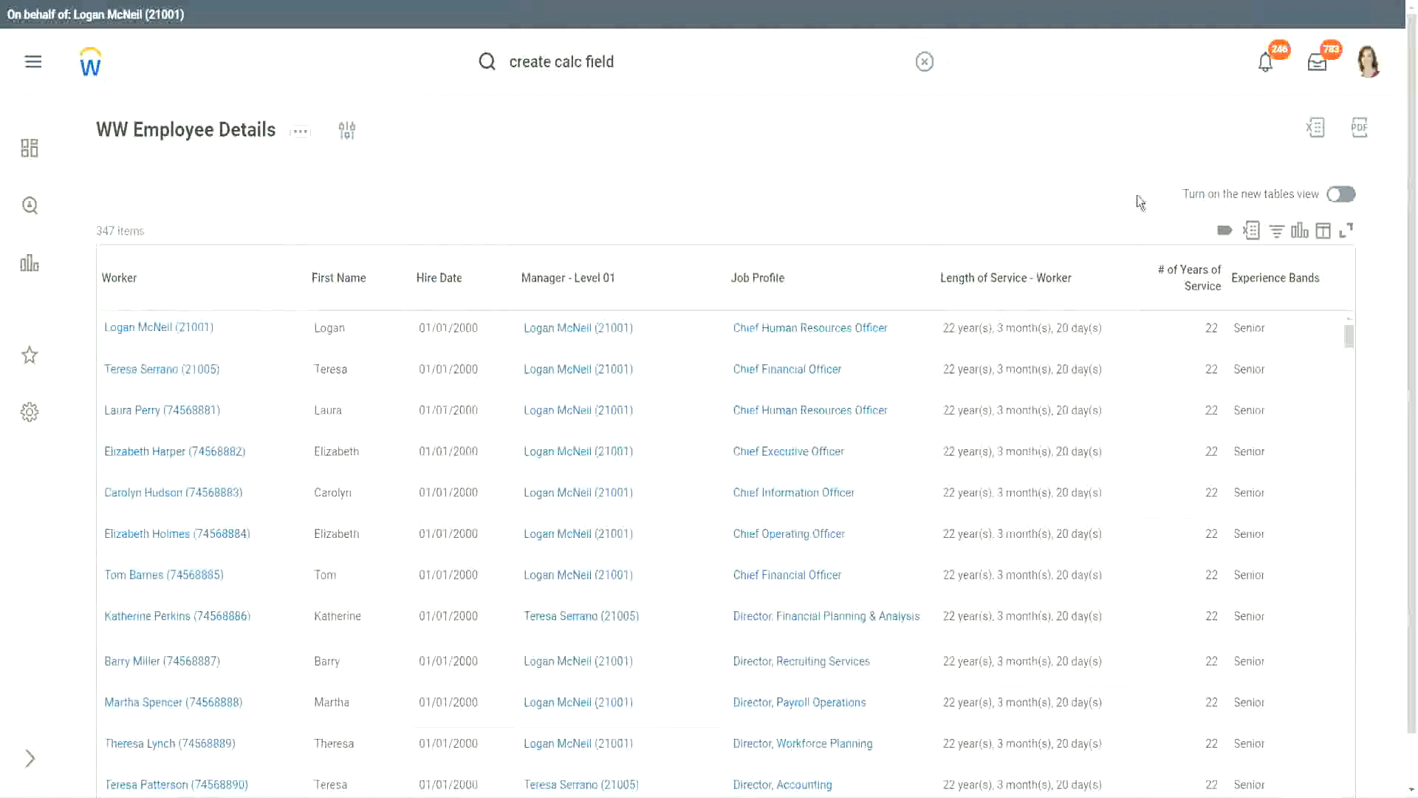
Step: Compare a worker's years of service with the band ranges listed in the notes
{"action": "scroll", "coordinate": [1137, 195], "scroll_direction": "down", "scroll_amount": 1}
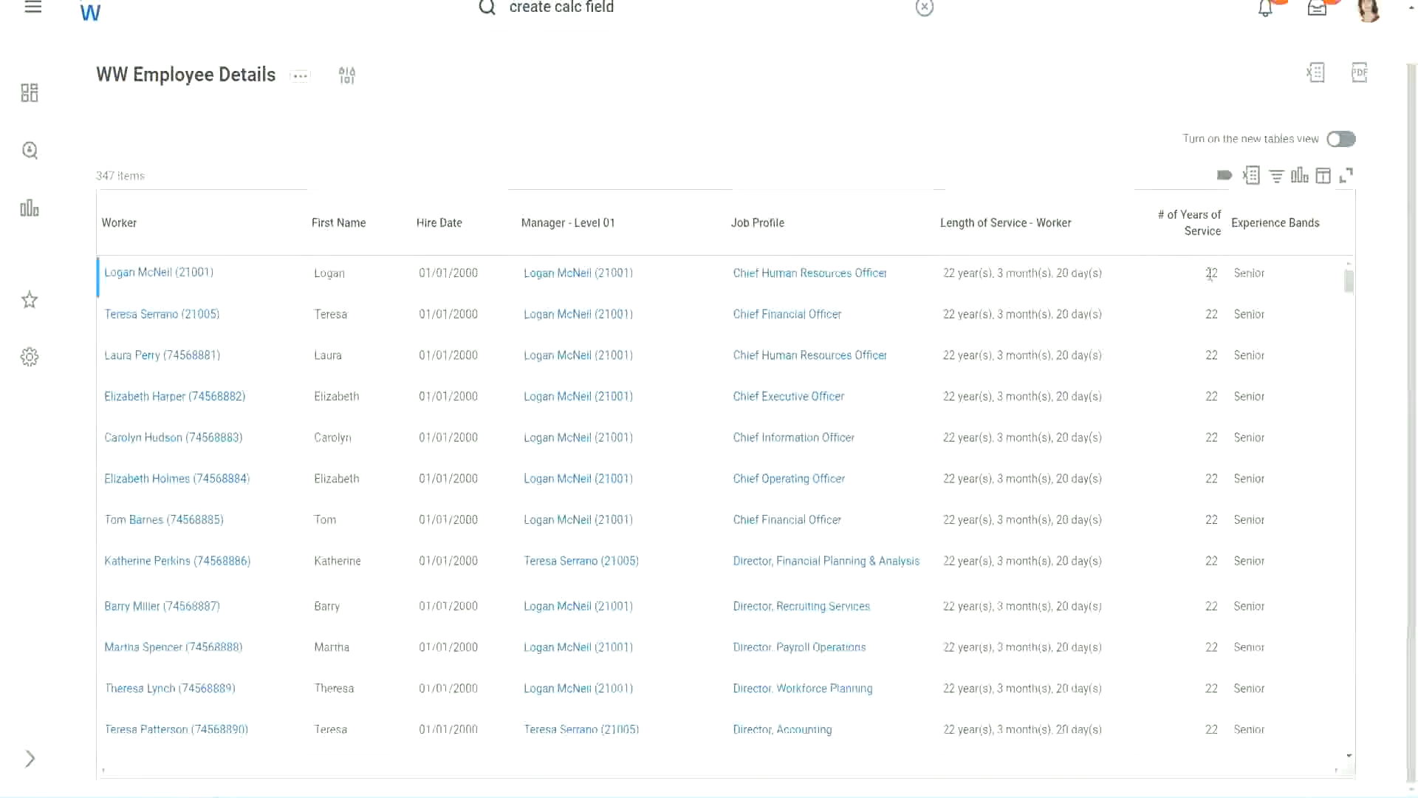
{"action": "double_click", "coordinate": [1212, 273]}
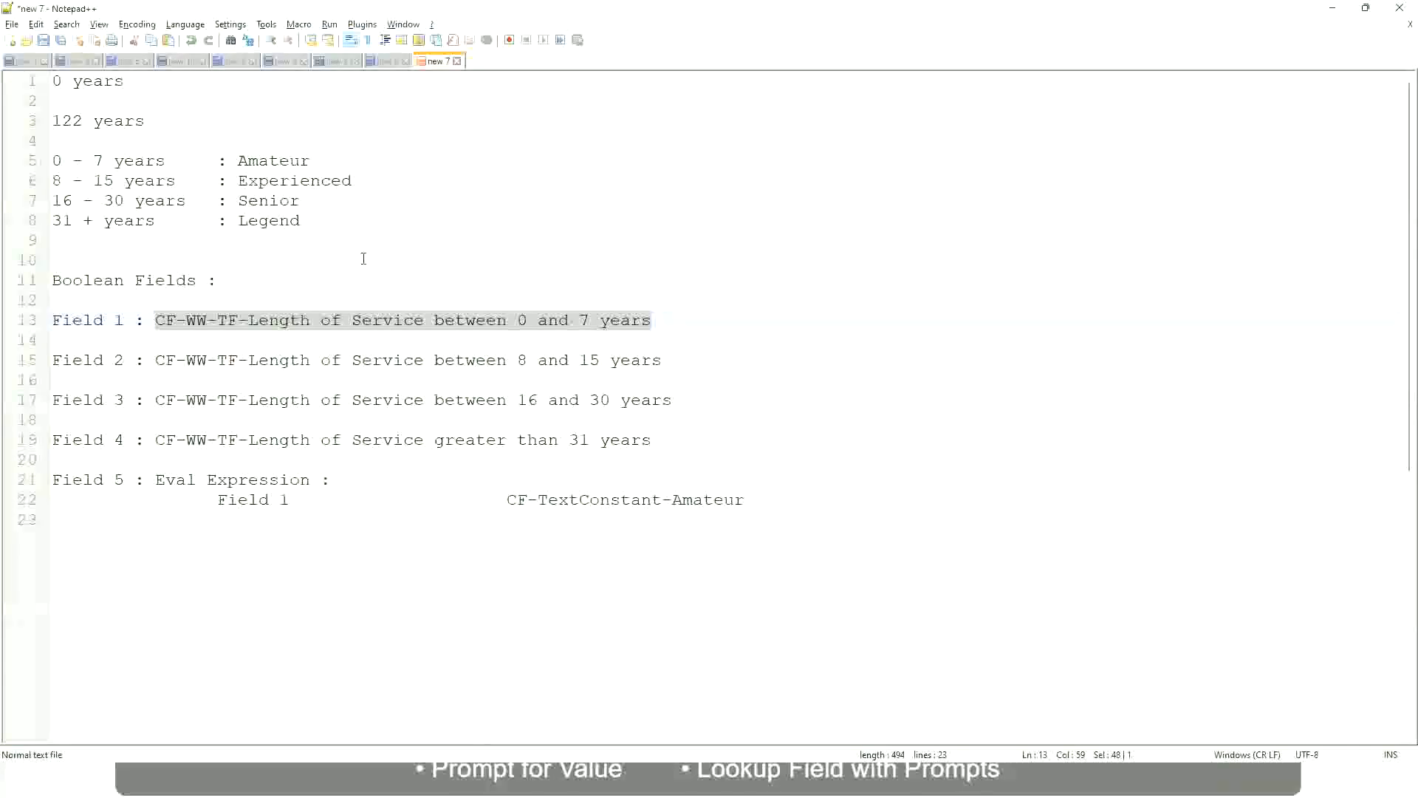
{"action": "left_click", "coordinate": [364, 259]}
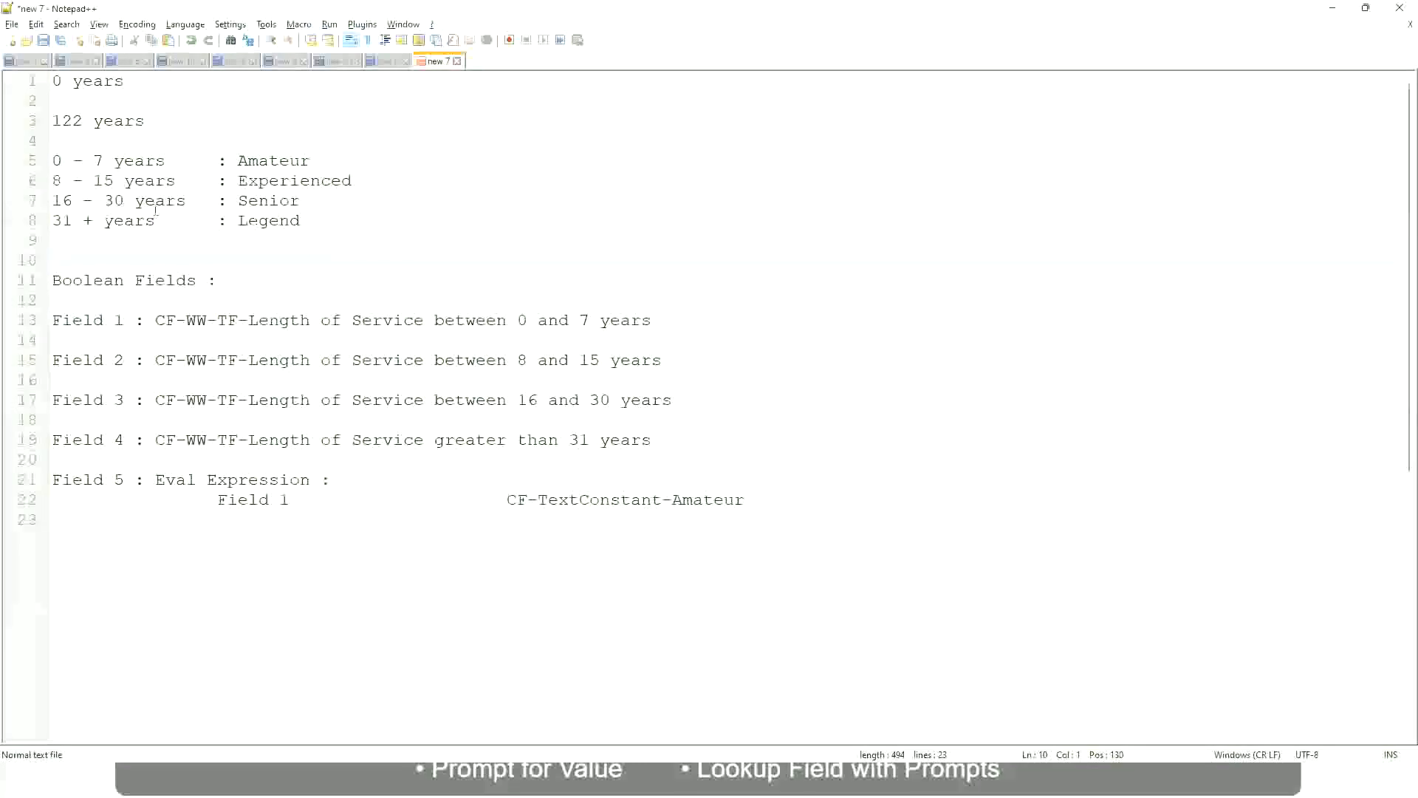
{"action": "left_click", "coordinate": [239, 200]}
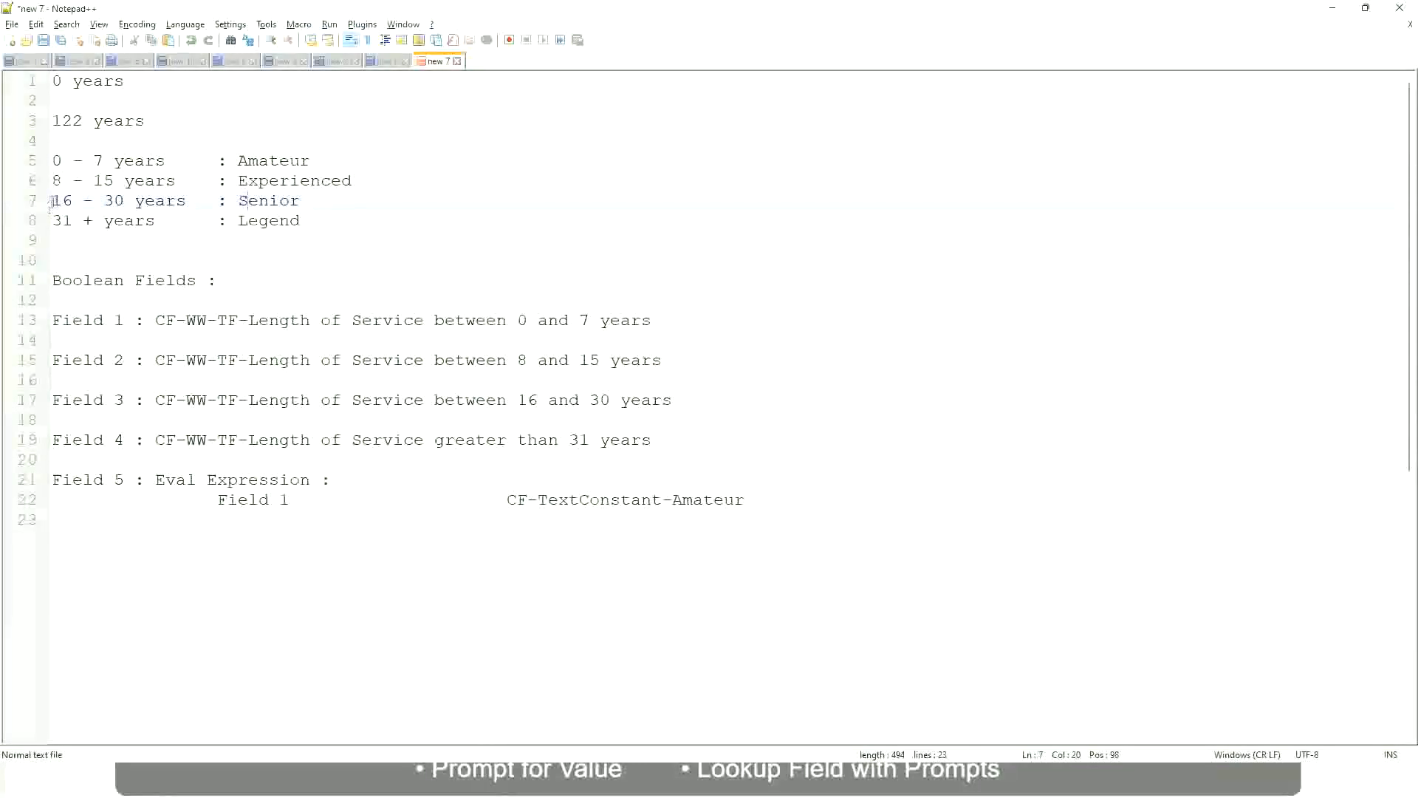
{"action": "left_click_drag", "start_coordinate": [53, 200], "coordinate": [134, 201]}
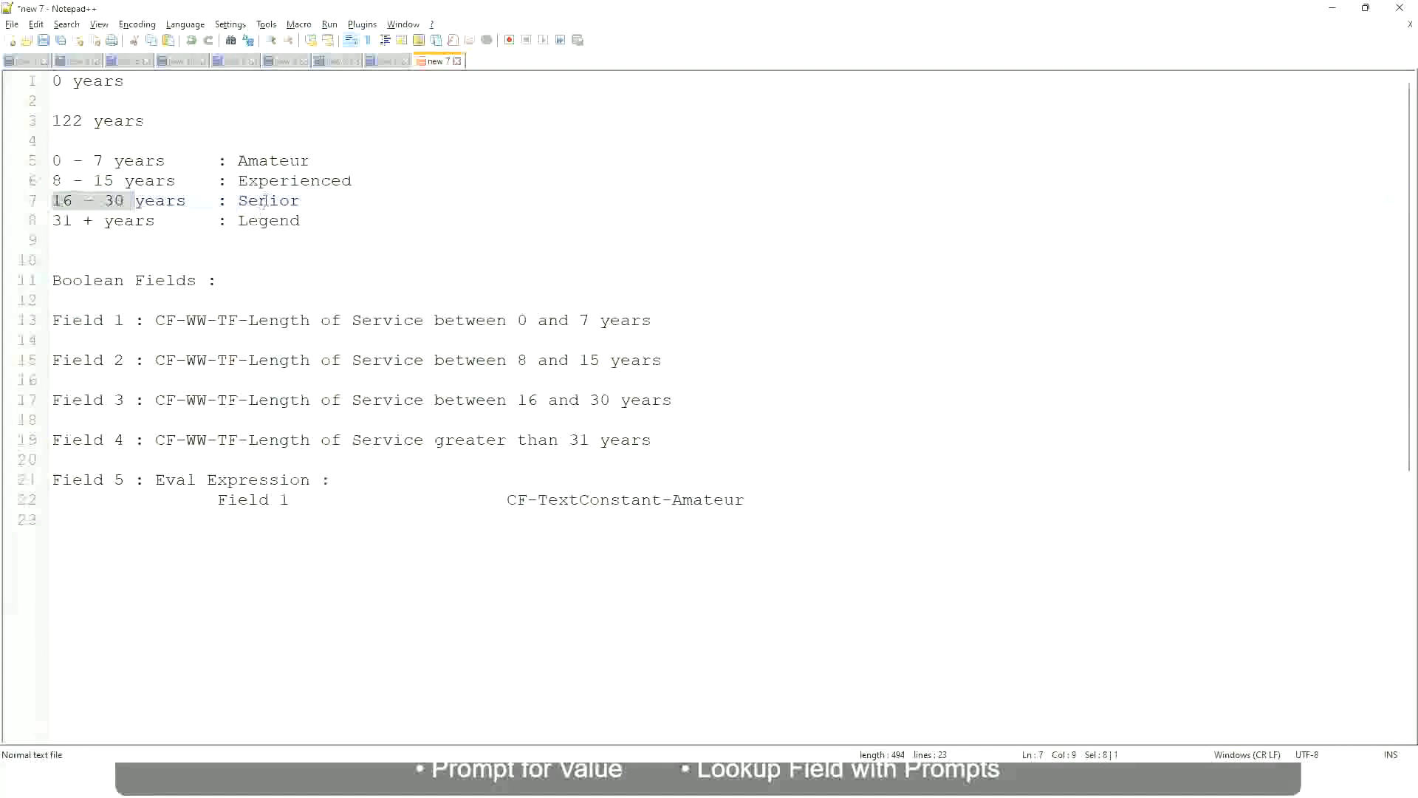
{"action": "double_click", "coordinate": [263, 200]}
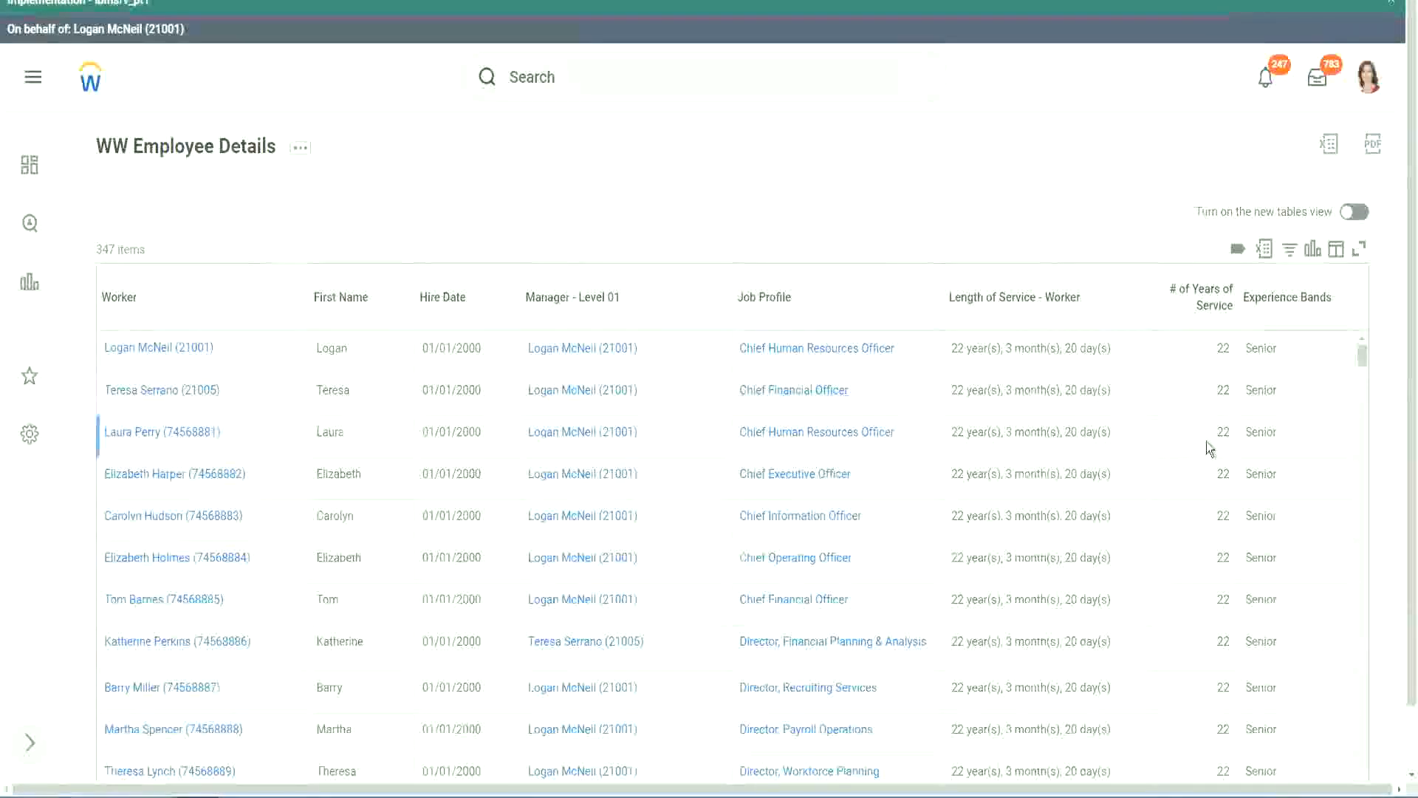
Step: Scroll through the report output to review the Experience Bands values
{"action": "scroll", "coordinate": [1207, 441], "scroll_direction": "down", "scroll_amount": 2}
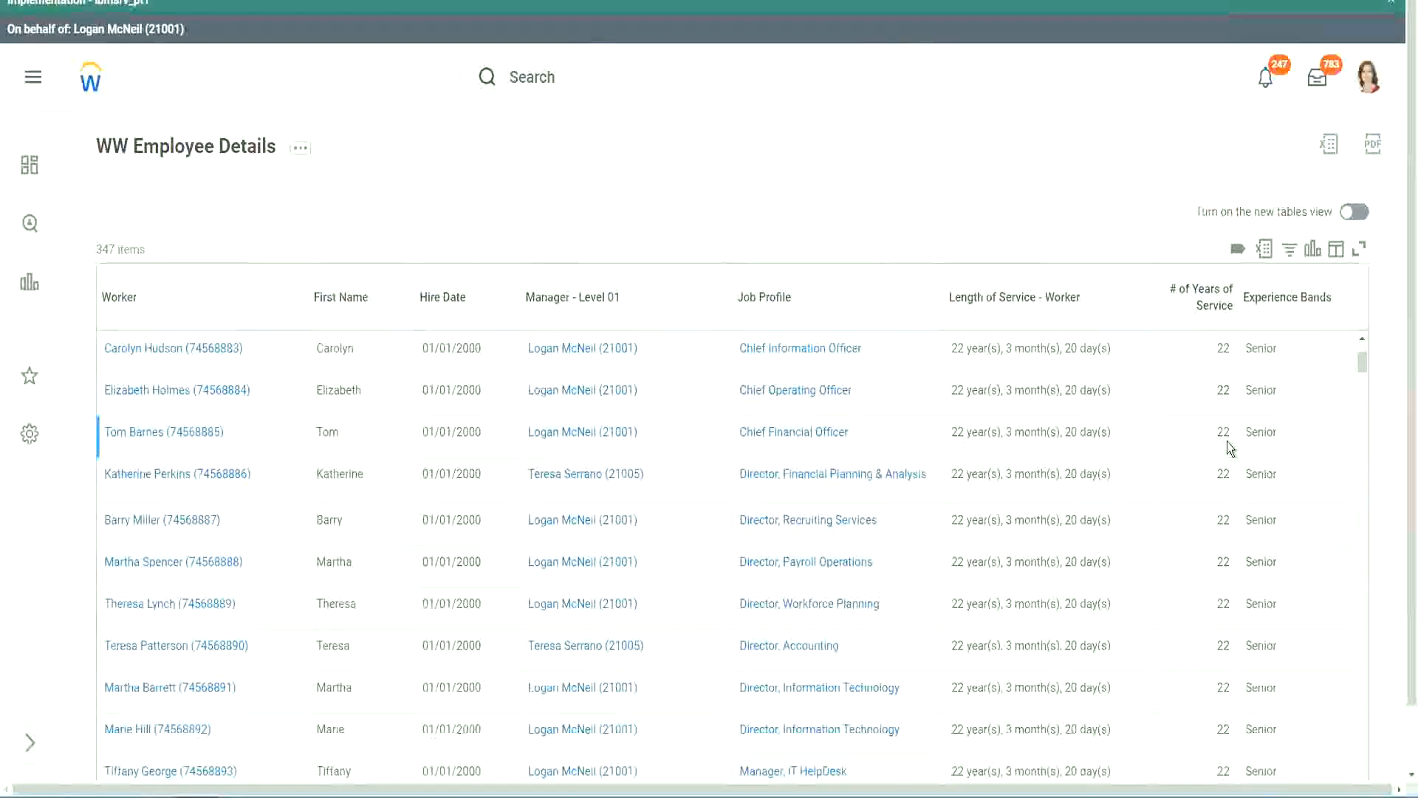
{"action": "scroll", "coordinate": [1226, 443], "scroll_direction": "down", "scroll_amount": 5}
{"action": "scroll", "coordinate": [1235, 489], "scroll_direction": "down", "scroll_amount": 5}
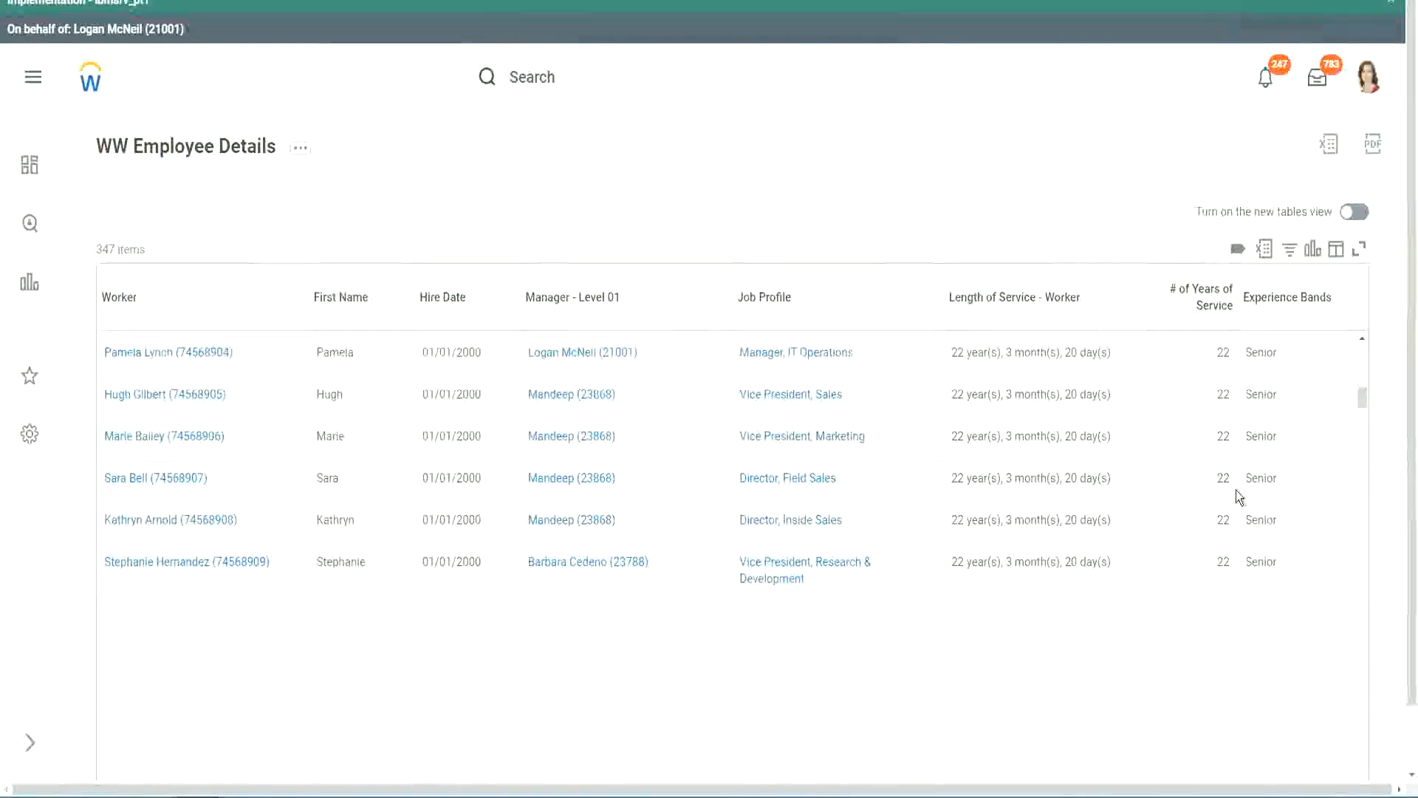
{"action": "scroll", "coordinate": [1258, 510], "scroll_direction": "down", "scroll_amount": 1}
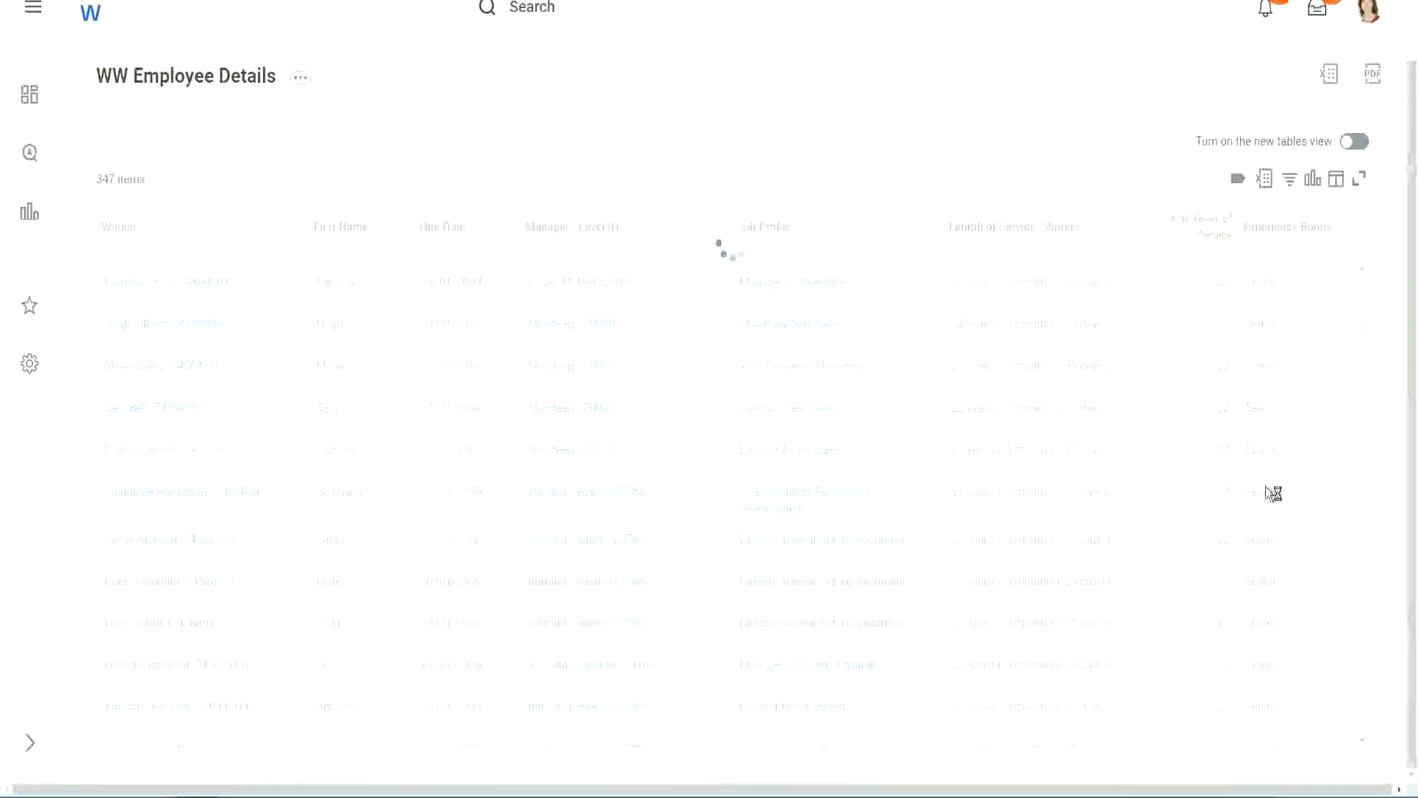
{"action": "scroll", "coordinate": [1314, 423], "scroll_direction": "down", "scroll_amount": 5}
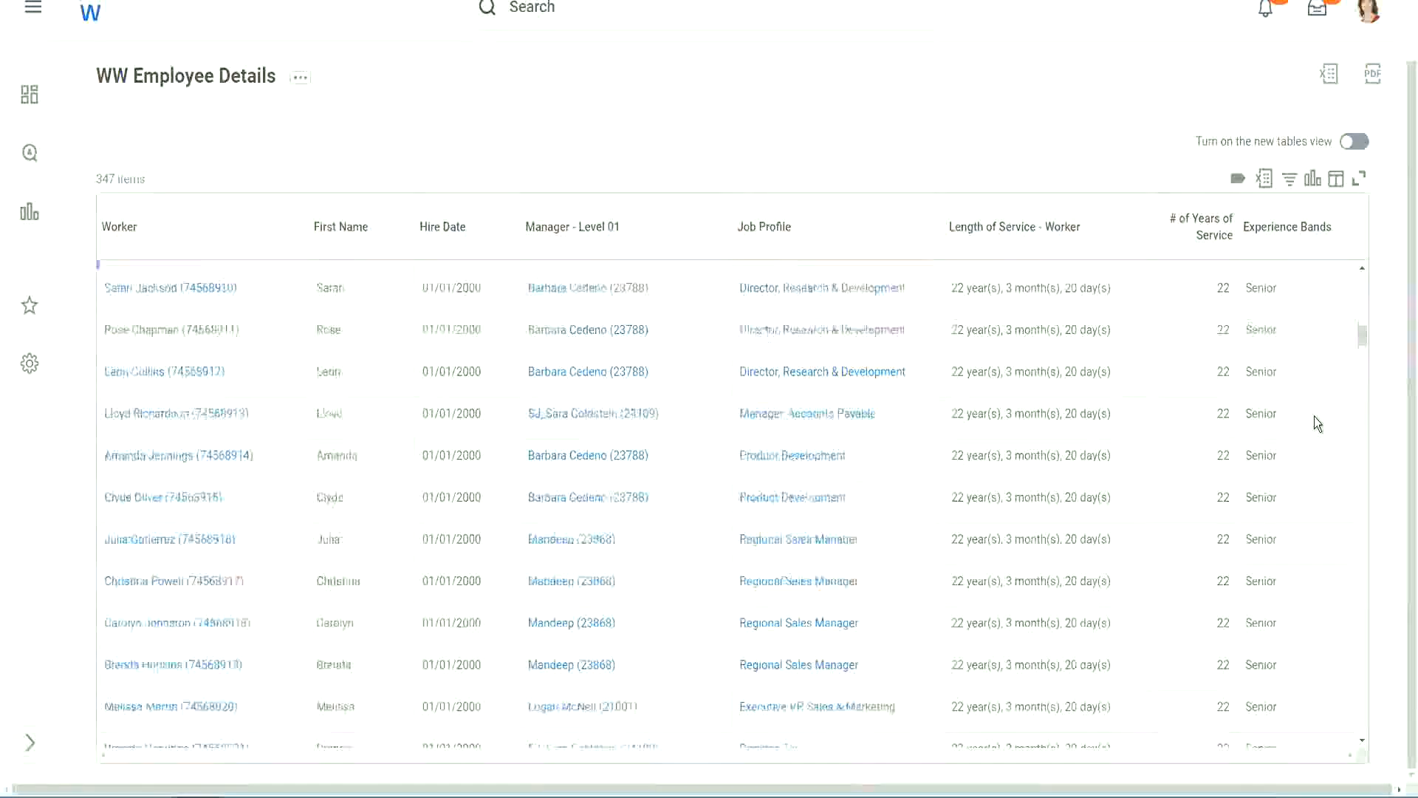
{"action": "scroll", "coordinate": [1316, 422], "scroll_direction": "down", "scroll_amount": 3}
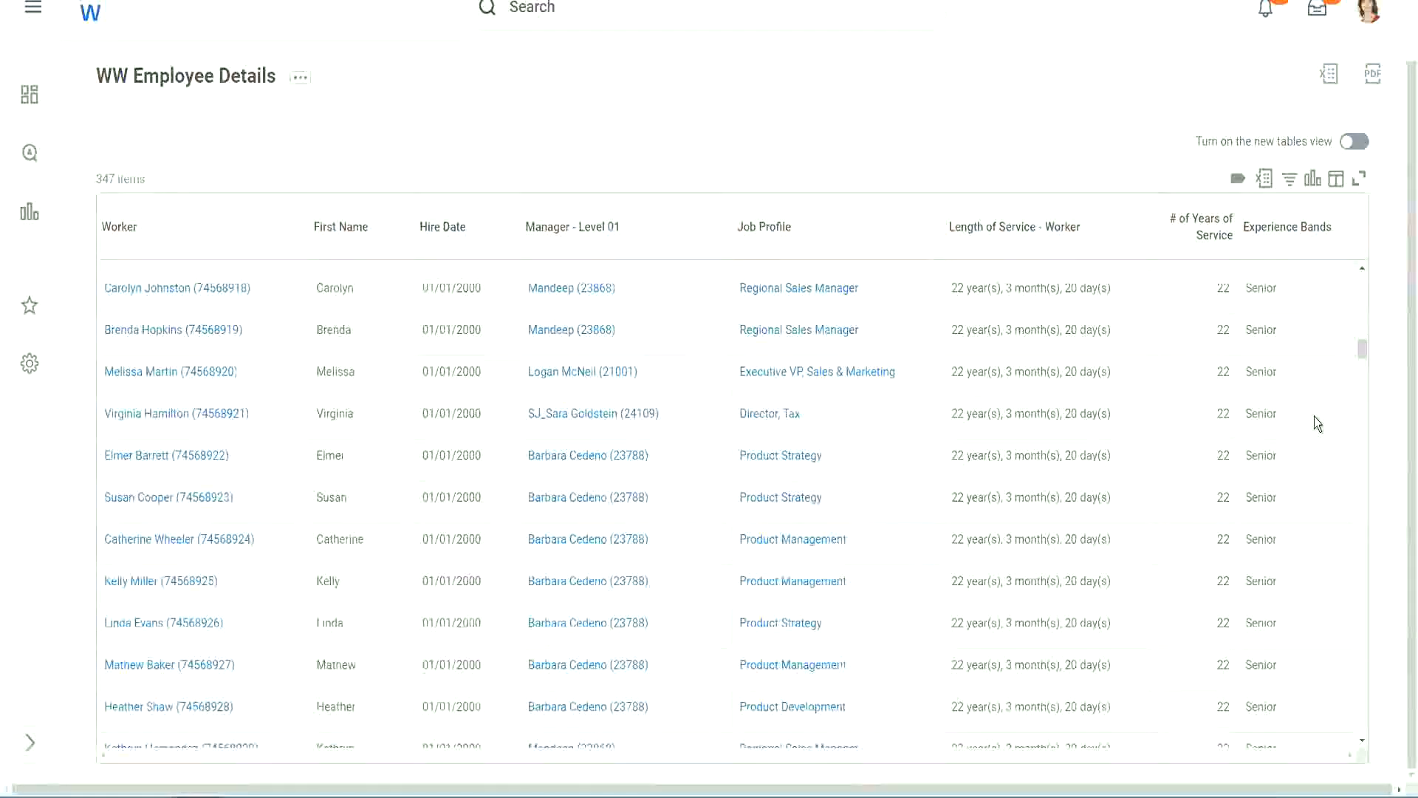
{"action": "scroll", "coordinate": [1314, 415], "scroll_direction": "down", "scroll_amount": 6}
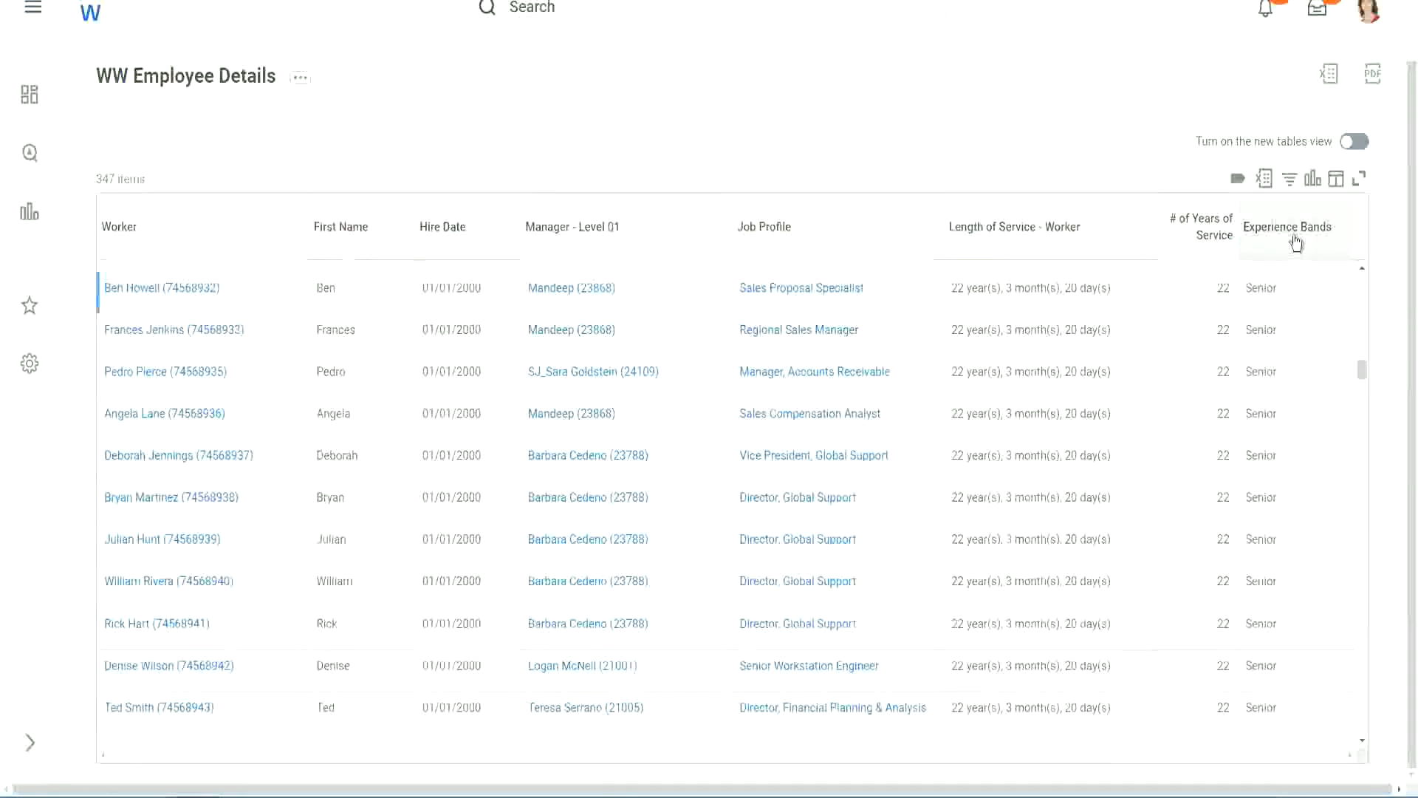
Step: Filter the Experience Bands column for Amateur, then change the filter value to Legend
{"action": "left_click", "coordinate": [1297, 242]}
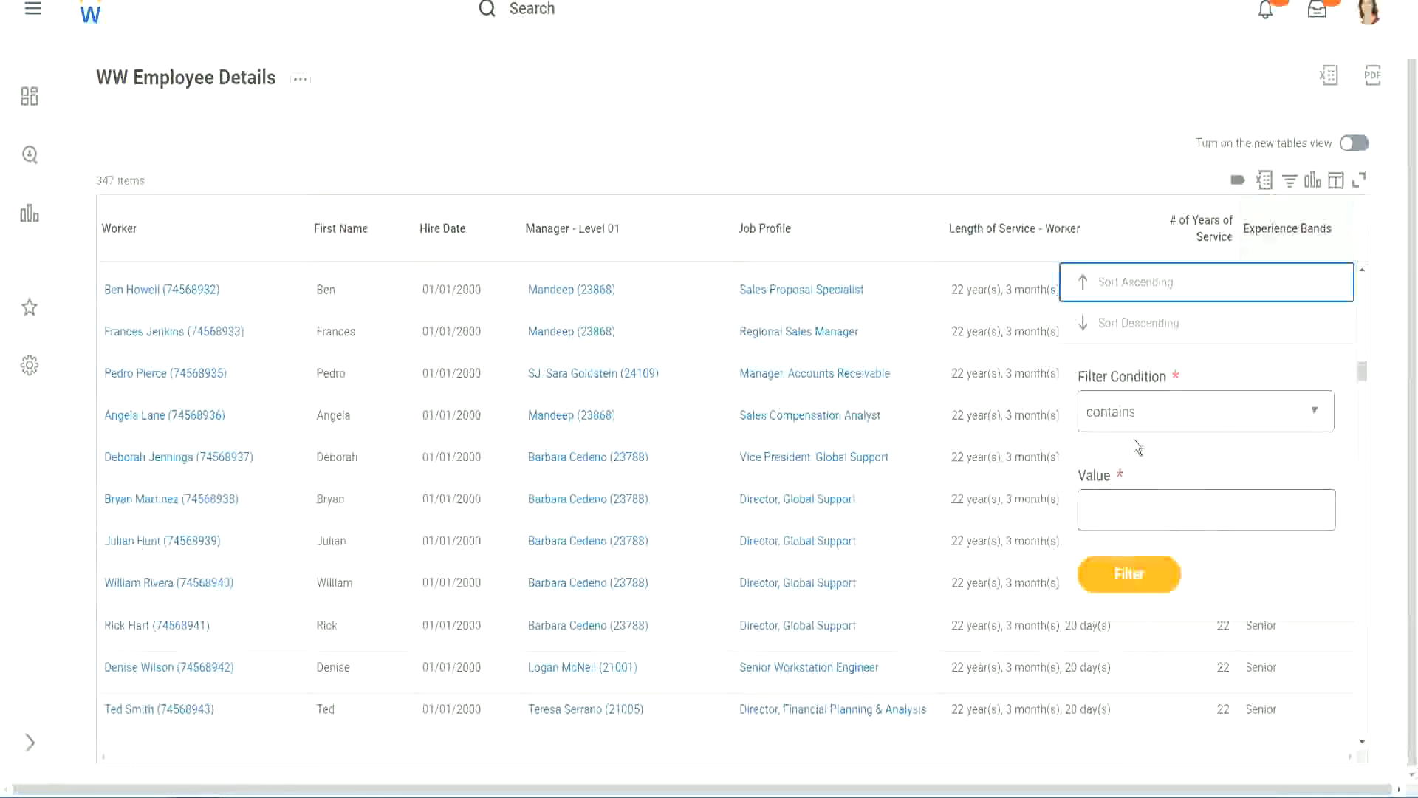
{"action": "left_click", "coordinate": [1124, 498]}
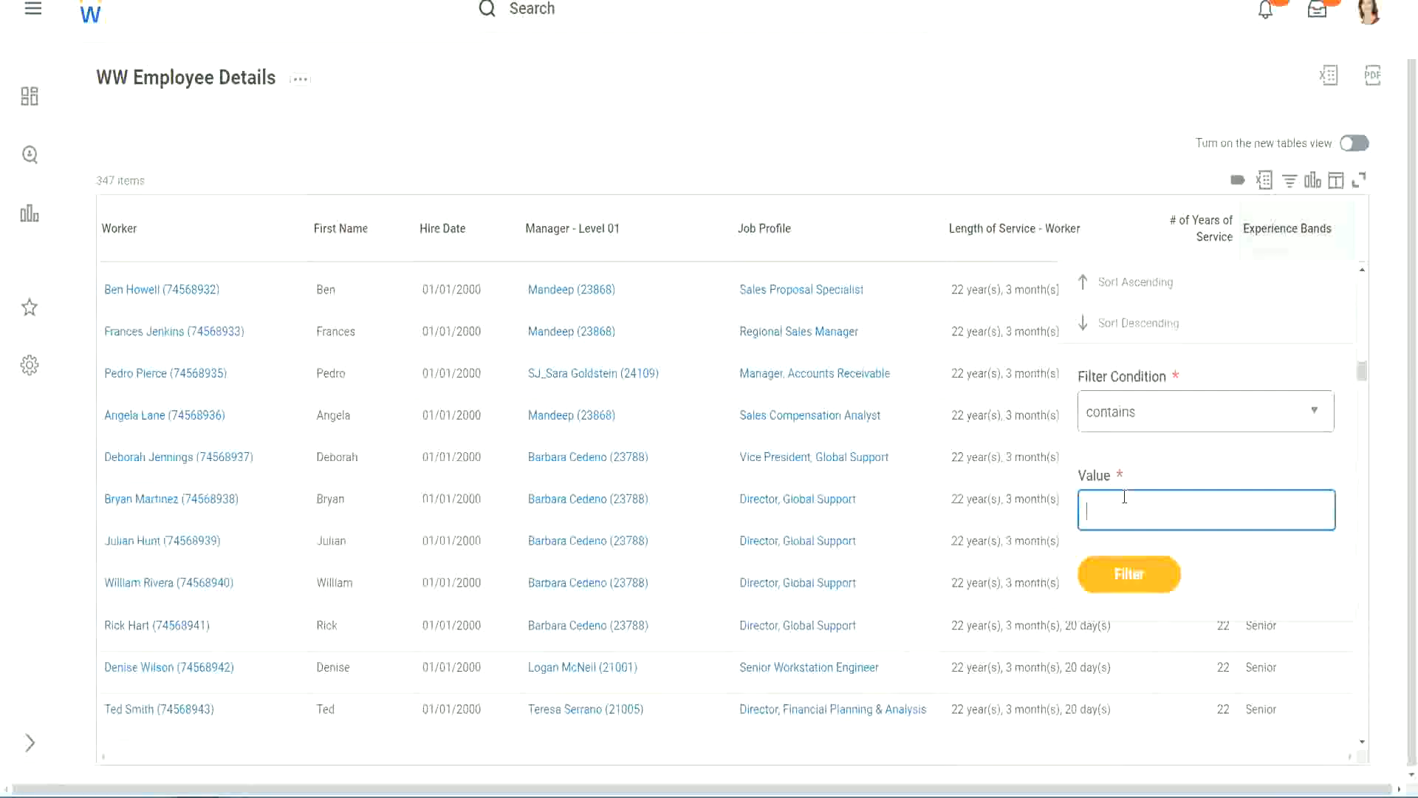
{"action": "type", "text": "Amateur"}
{"action": "left_click", "coordinate": [1115, 578]}
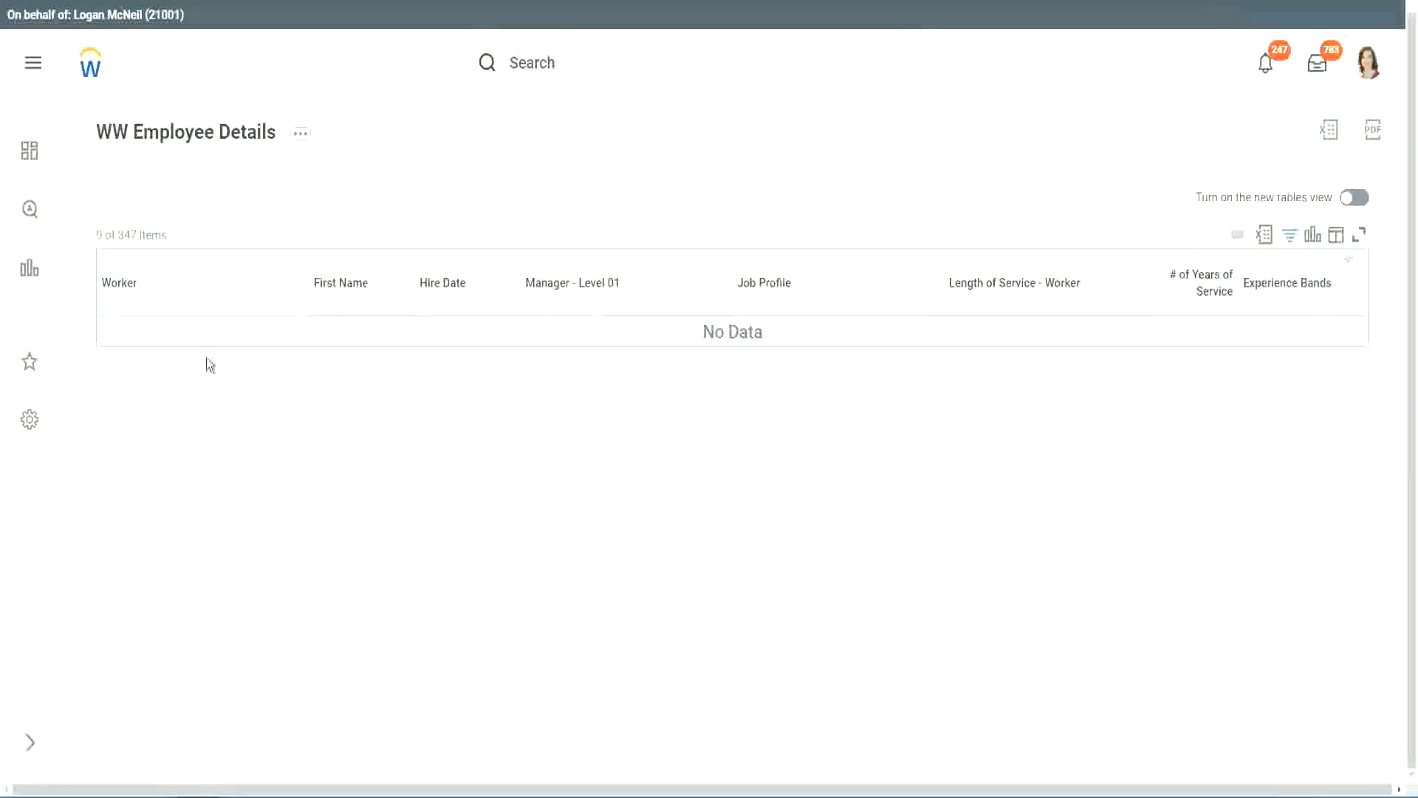
{"action": "left_click", "coordinate": [1282, 285]}
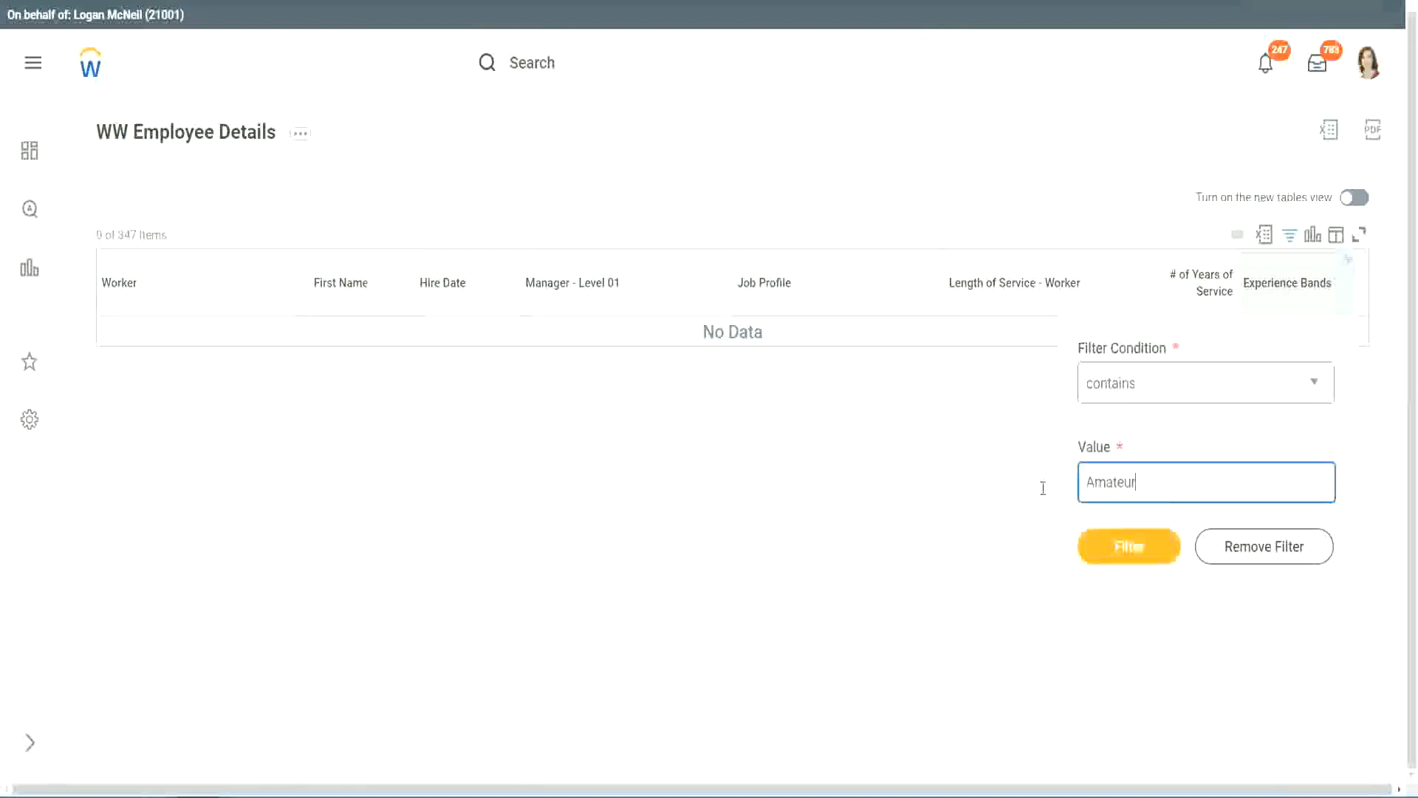
{"action": "left_click_drag", "start_coordinate": [1142, 485], "coordinate": [1013, 487]}
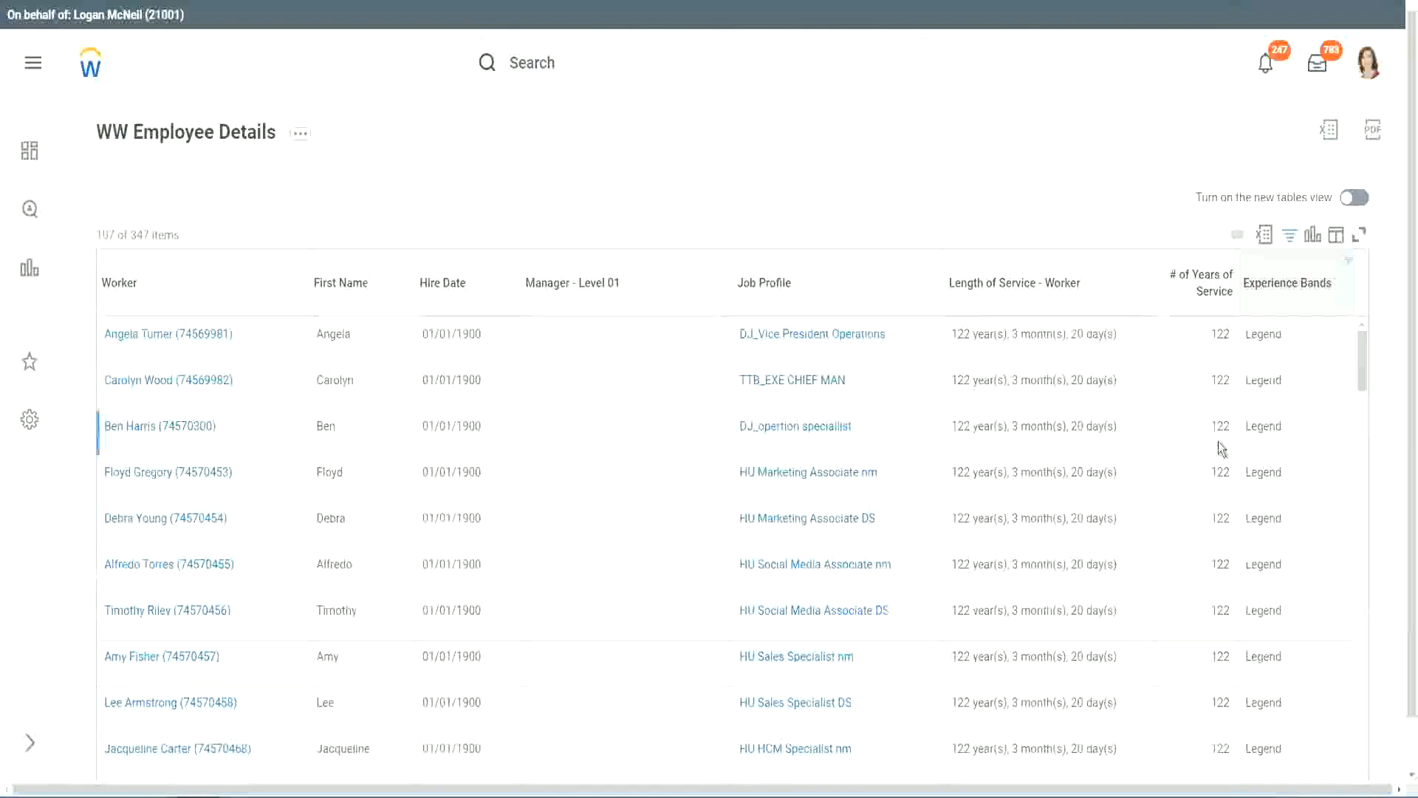
Step: Scroll through the filtered rows to check years of service against the Legend band
{"action": "scroll", "coordinate": [1217, 442], "scroll_direction": "down", "scroll_amount": 10}
{"action": "scroll", "coordinate": [1217, 441], "scroll_direction": "down", "scroll_amount": 5}
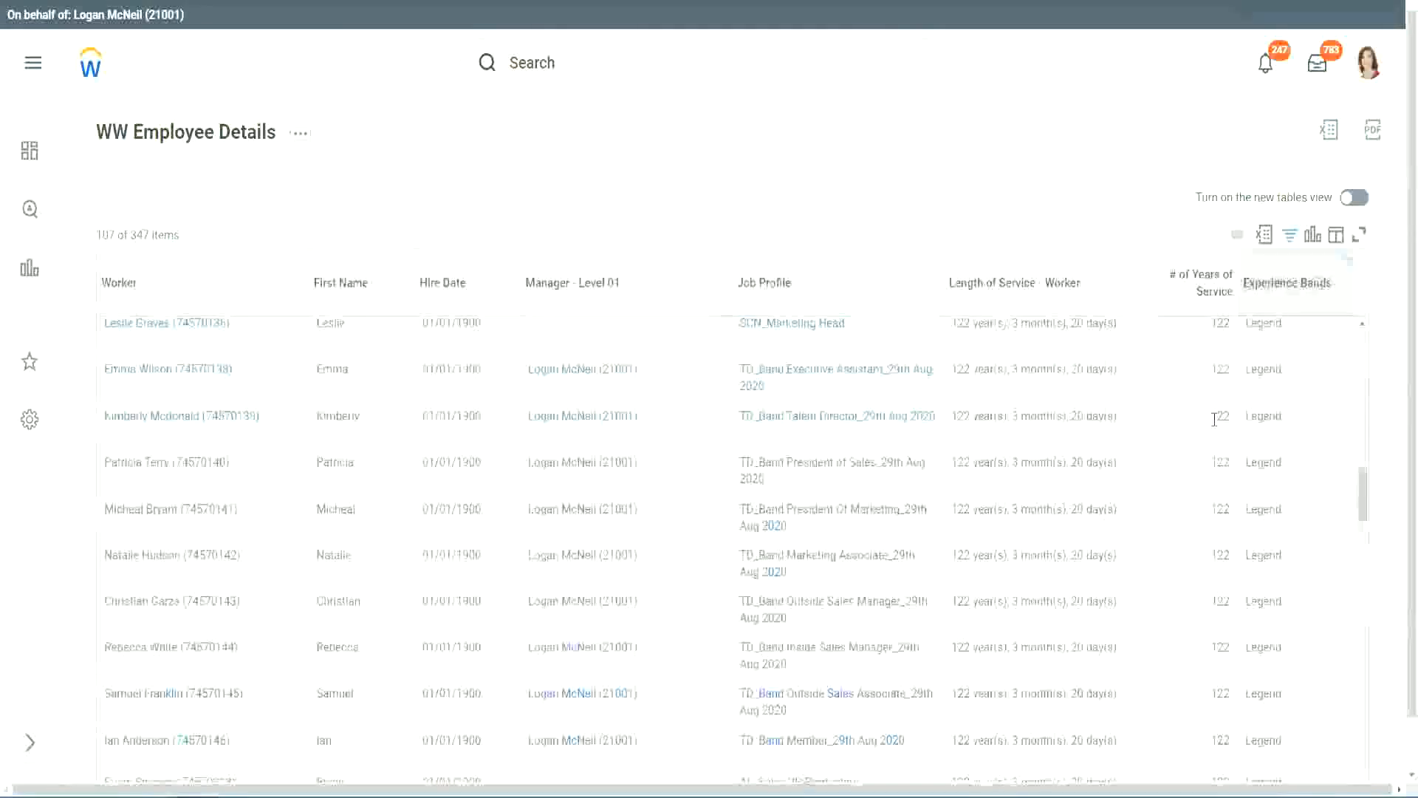
{"action": "scroll", "coordinate": [1214, 421], "scroll_direction": "down", "scroll_amount": 10}
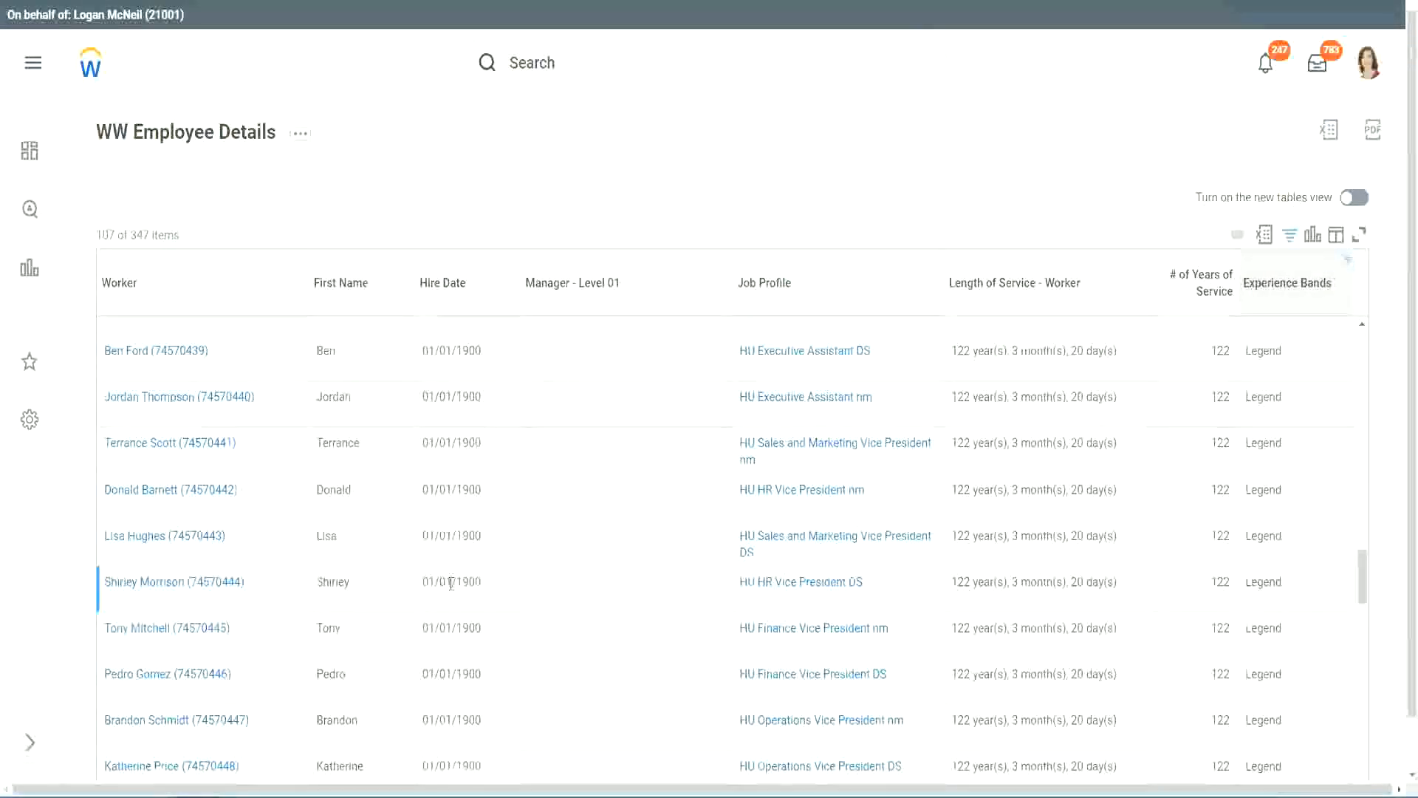
{"action": "left_click_drag", "start_coordinate": [456, 583], "coordinate": [486, 583]}
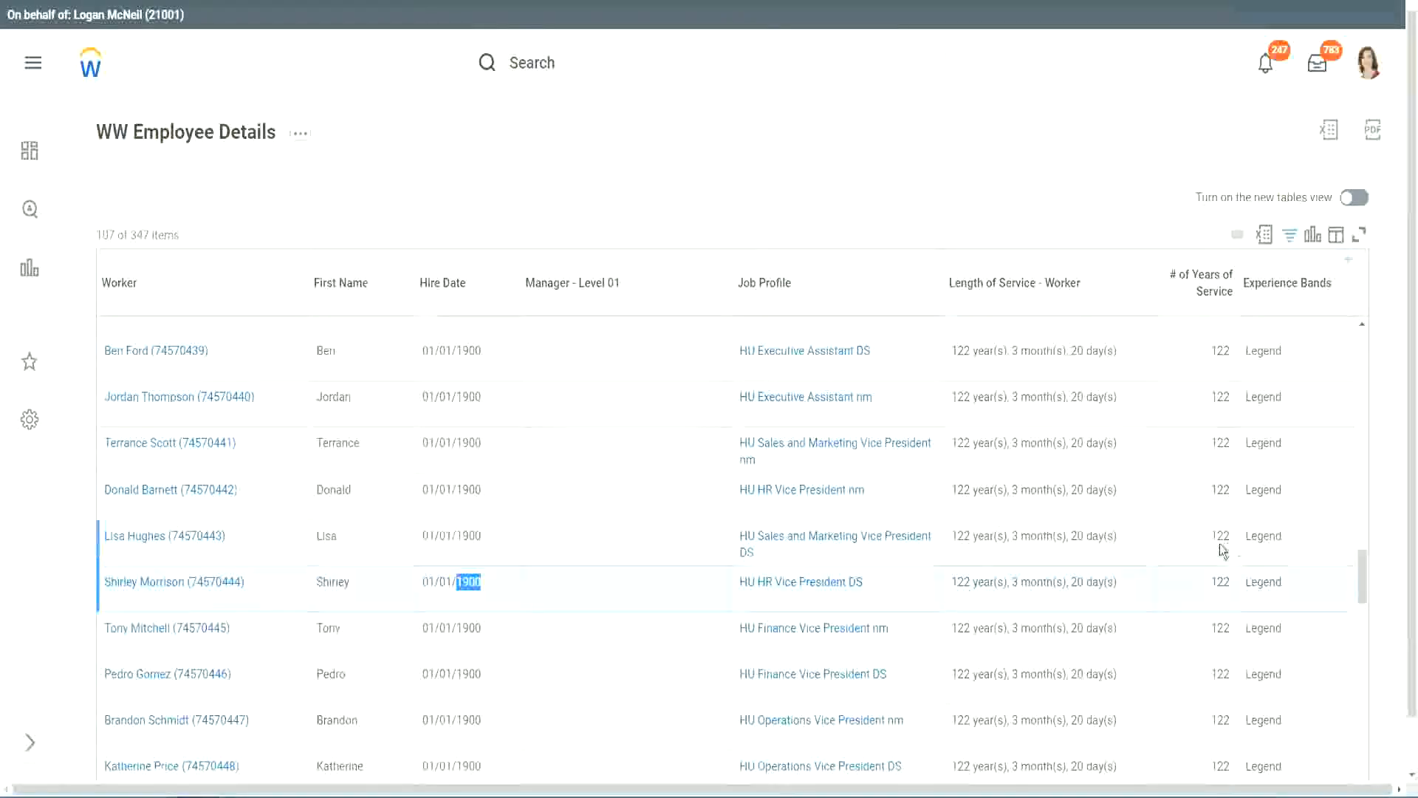
{"action": "scroll", "coordinate": [1219, 553], "scroll_direction": "down", "scroll_amount": 2}
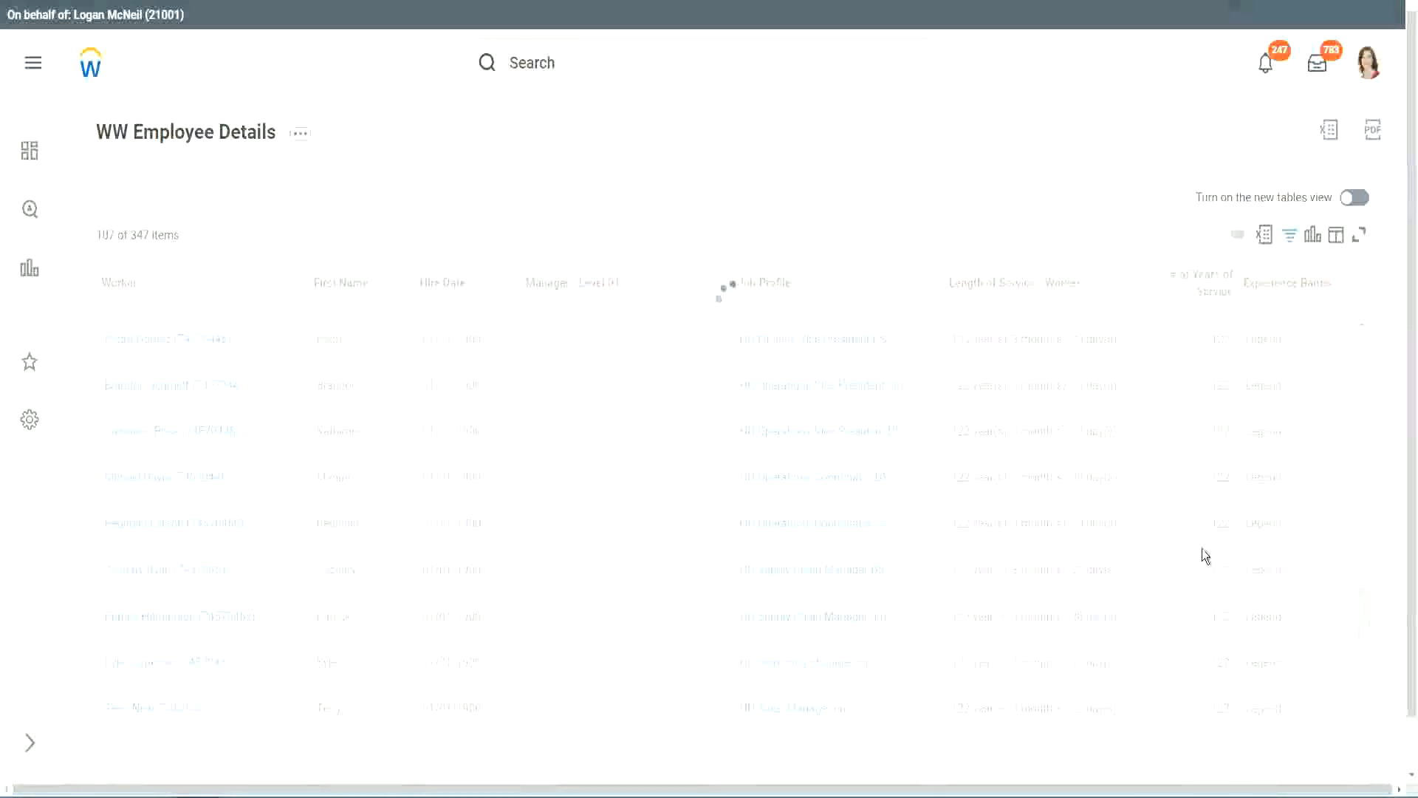
{"action": "scroll", "coordinate": [1202, 548], "scroll_direction": "down", "scroll_amount": 10}
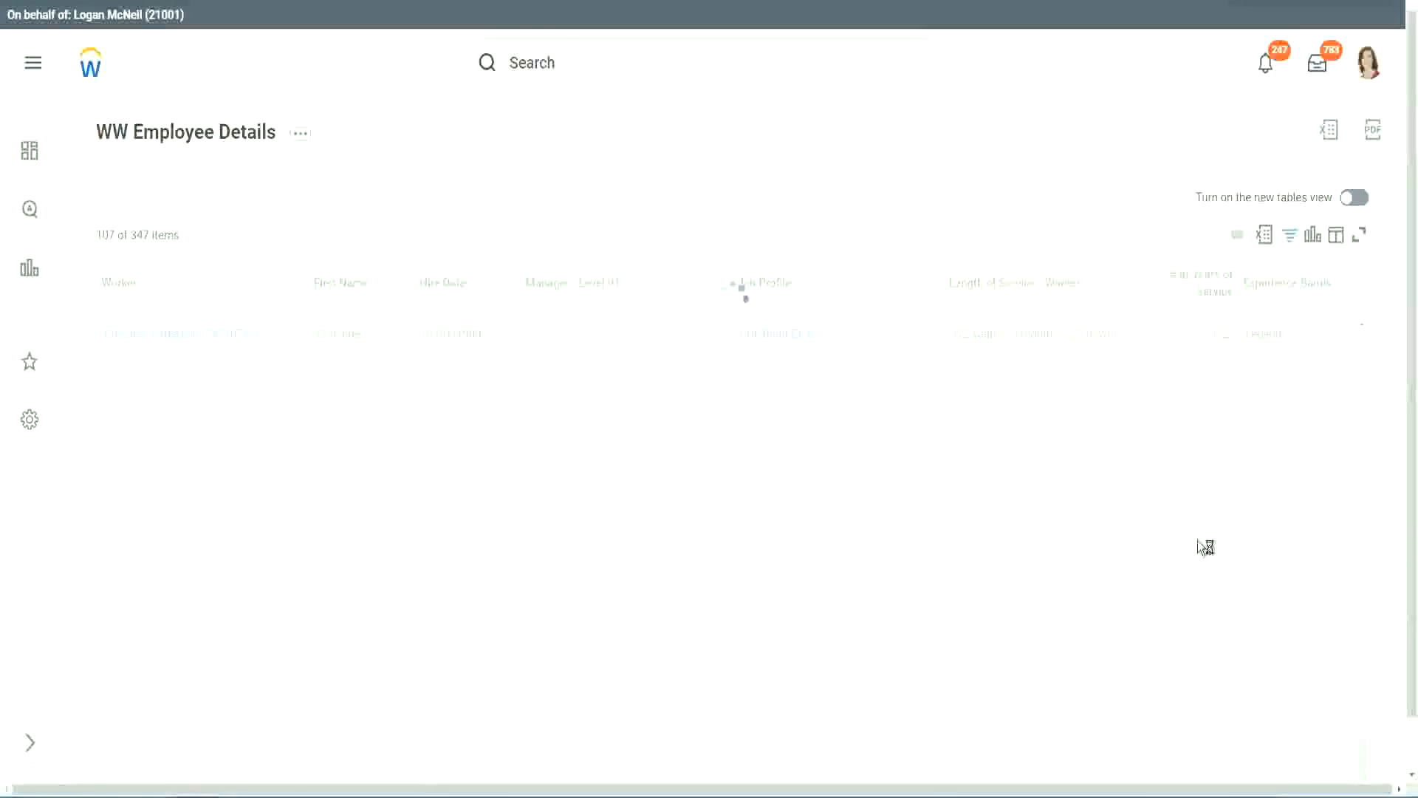
{"action": "scroll", "coordinate": [1182, 486], "scroll_direction": "down", "scroll_amount": 5}
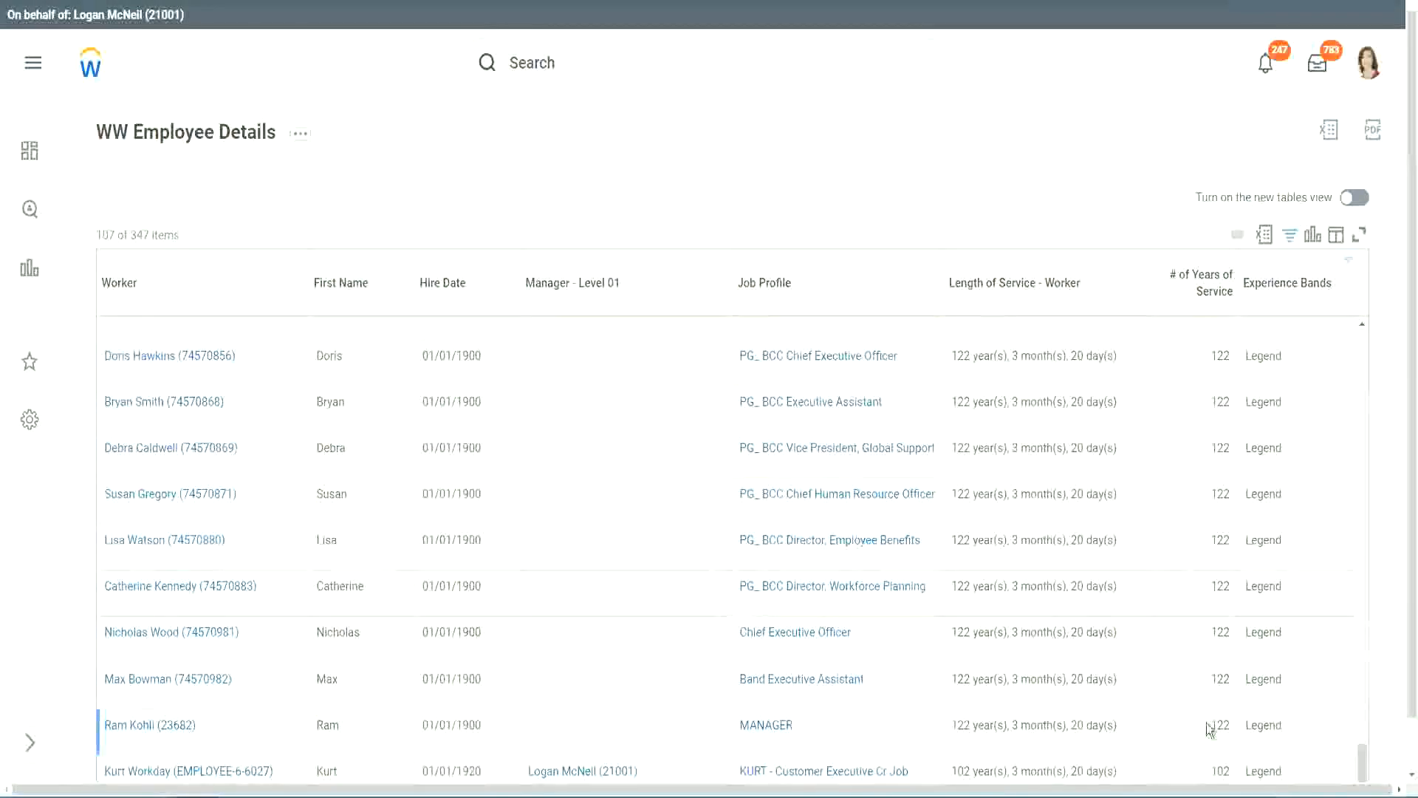
{"action": "double_click", "coordinate": [1219, 770]}
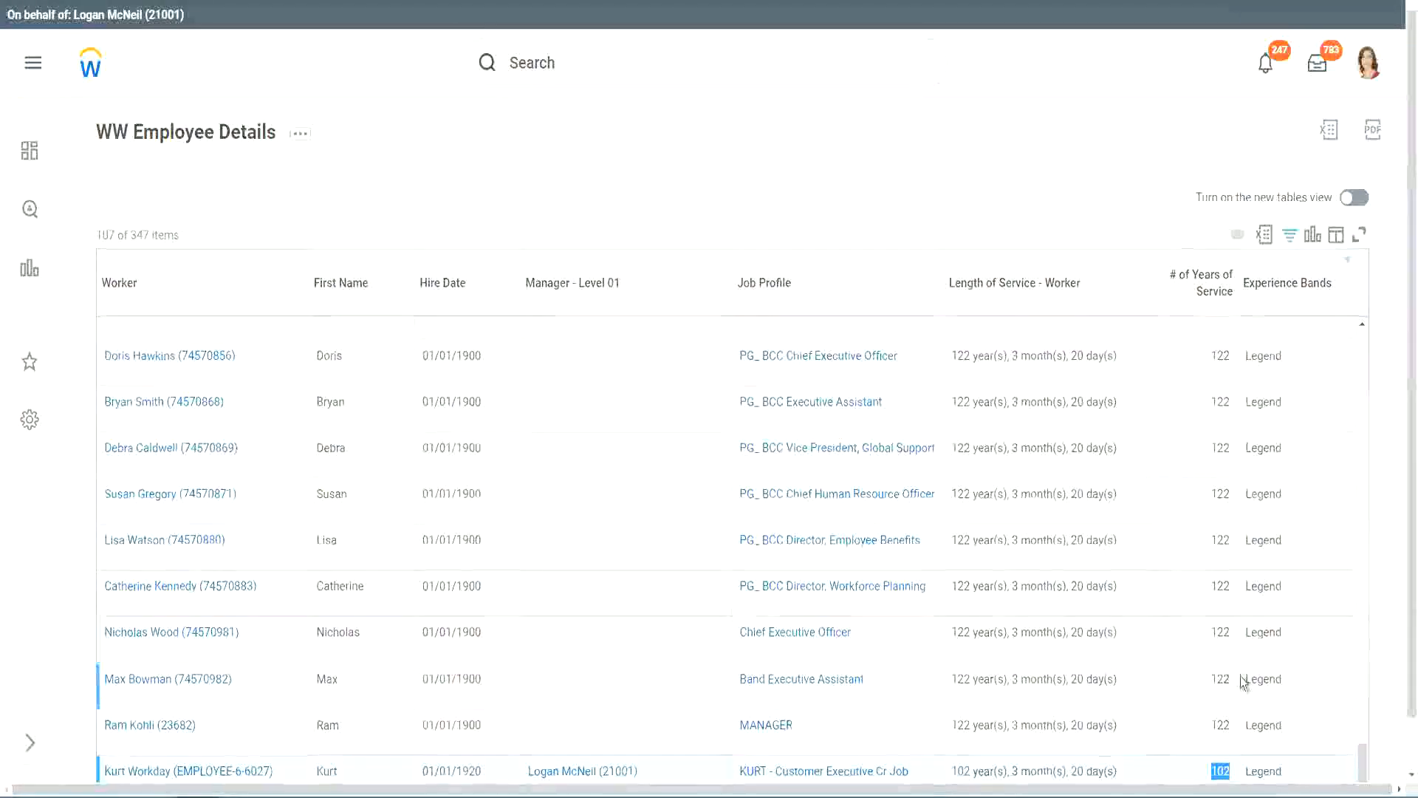
{"action": "left_click_drag", "start_coordinate": [1220, 632], "coordinate": [1232, 634]}
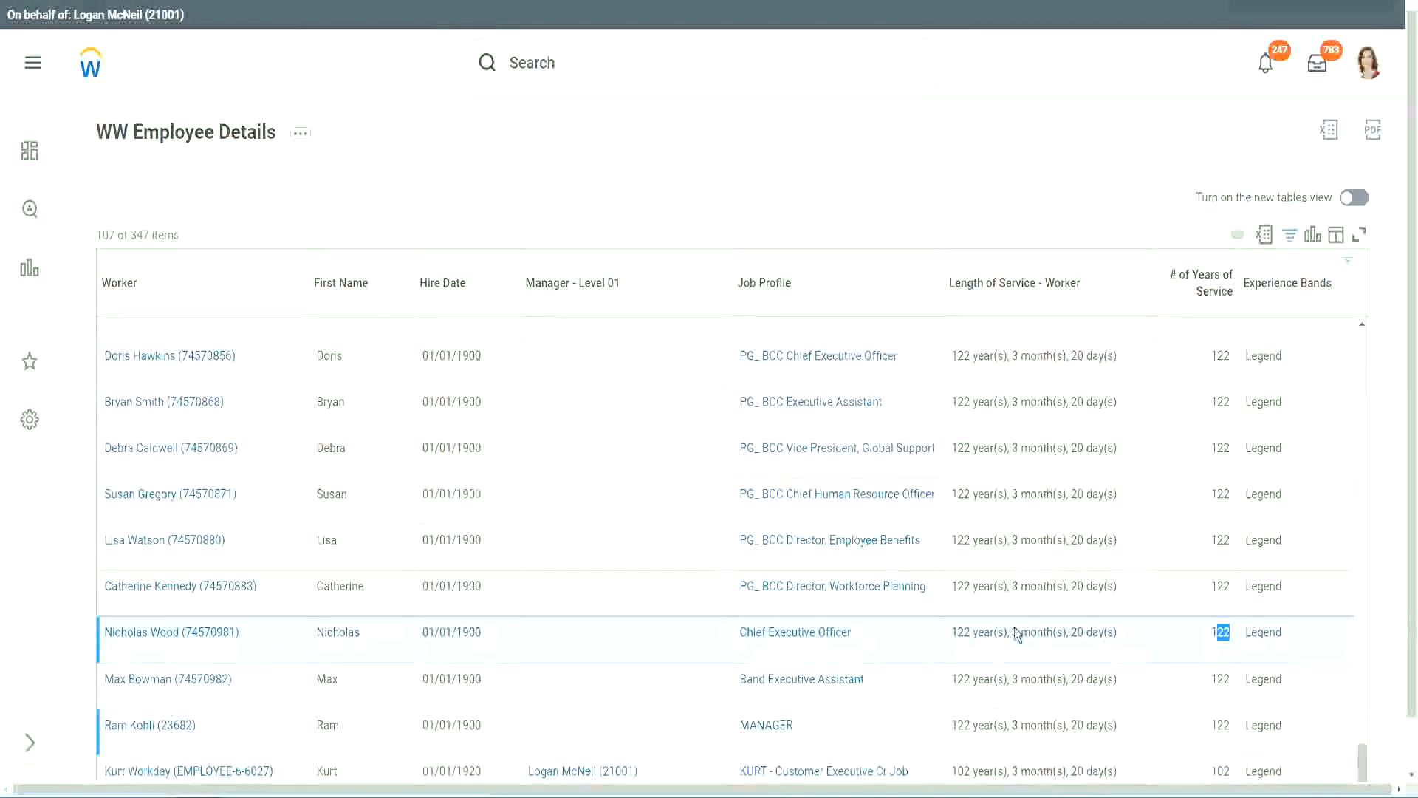
{"action": "left_click", "coordinate": [1190, 588]}
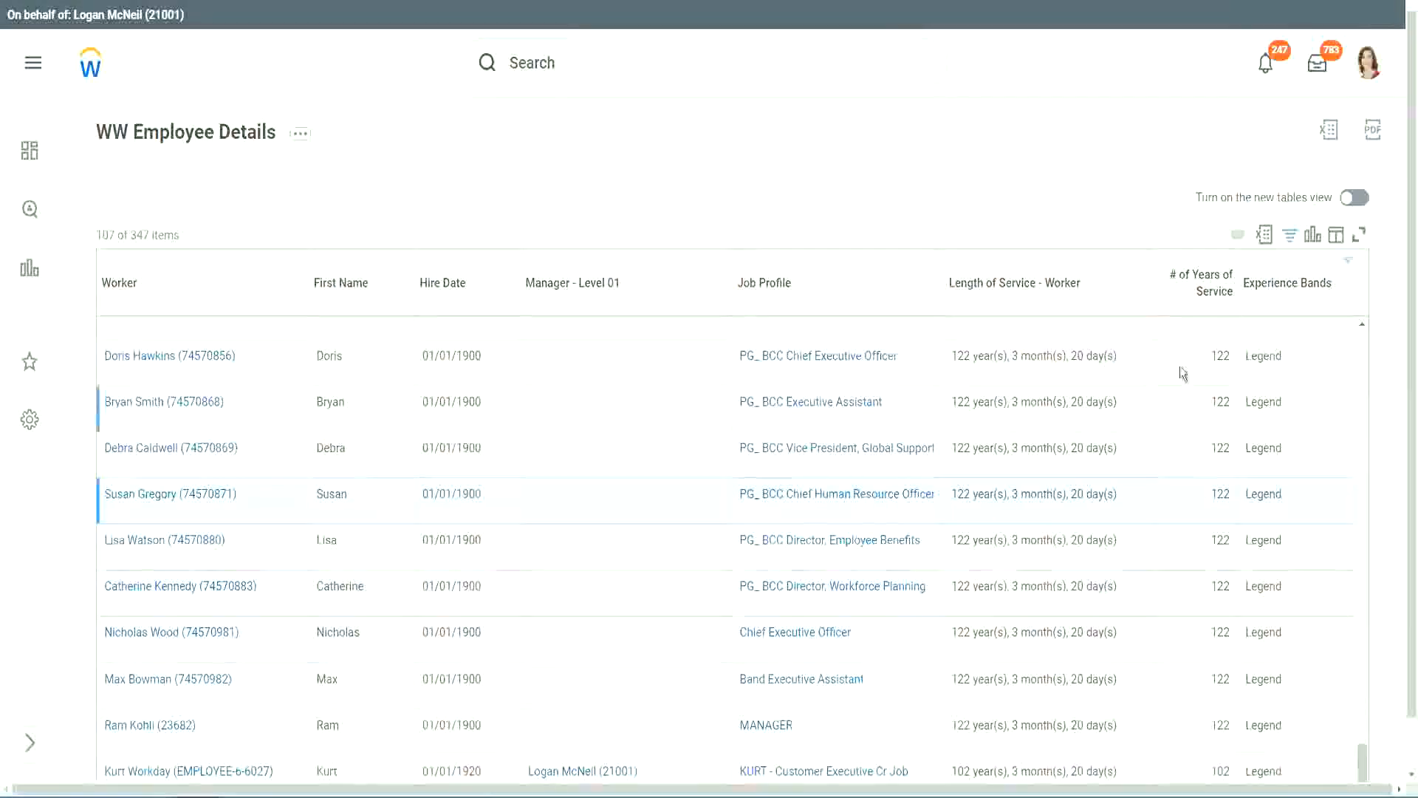
Step: Change the Experience Bands column filter value to Experienced and apply the filter
{"action": "left_click", "coordinate": [1296, 292]}
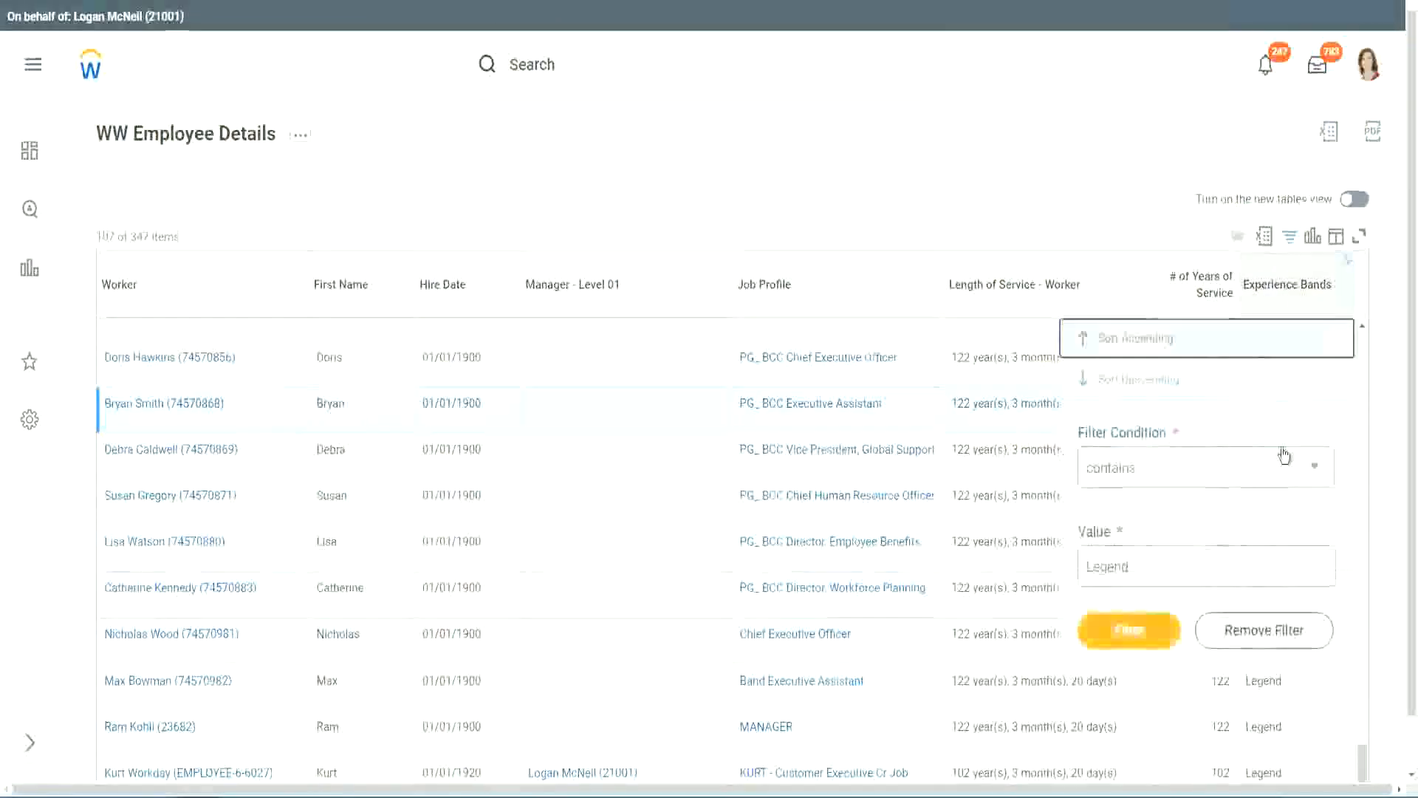
{"action": "left_click", "coordinate": [1161, 565]}
{"action": "key", "text": "ctrl+a"}
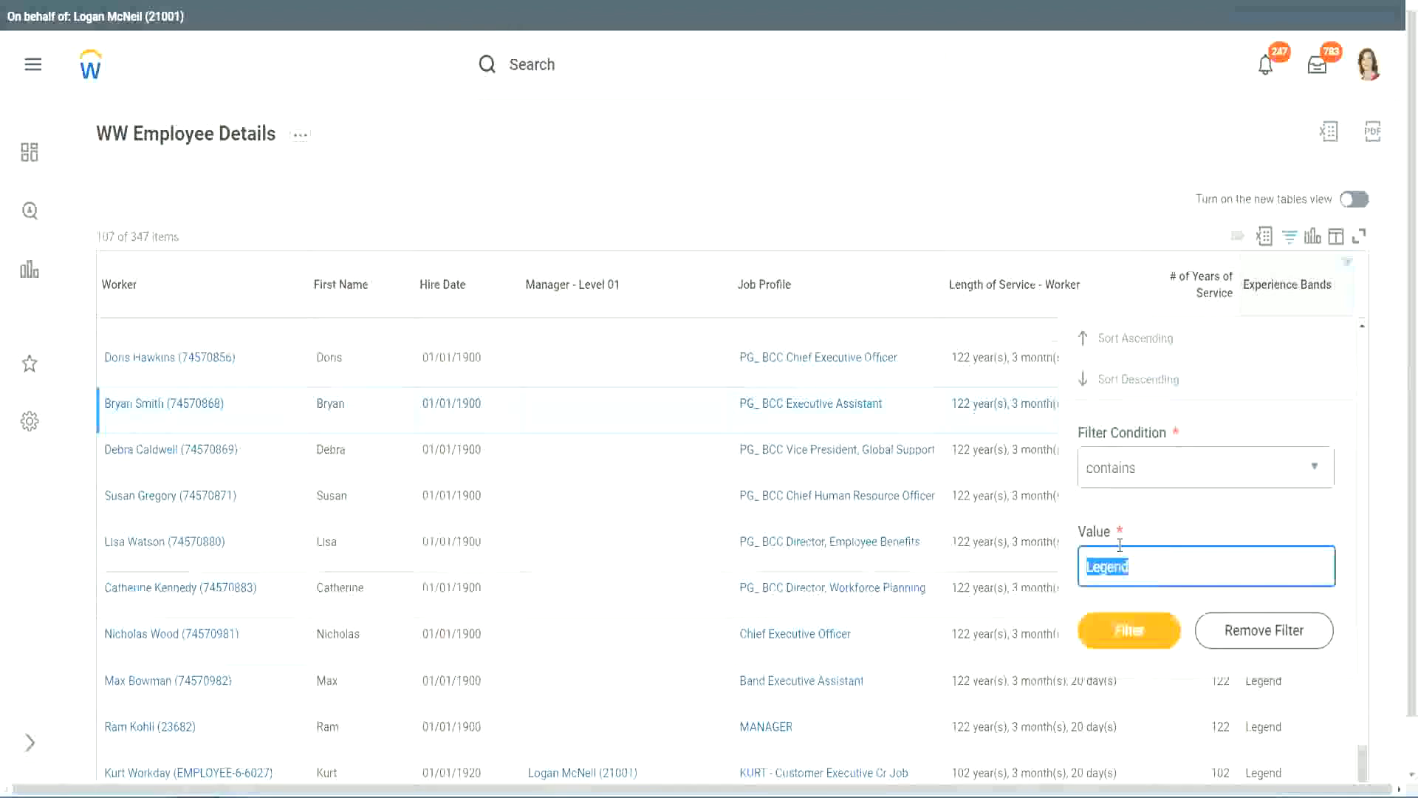
{"action": "type", "text": "Ex"}
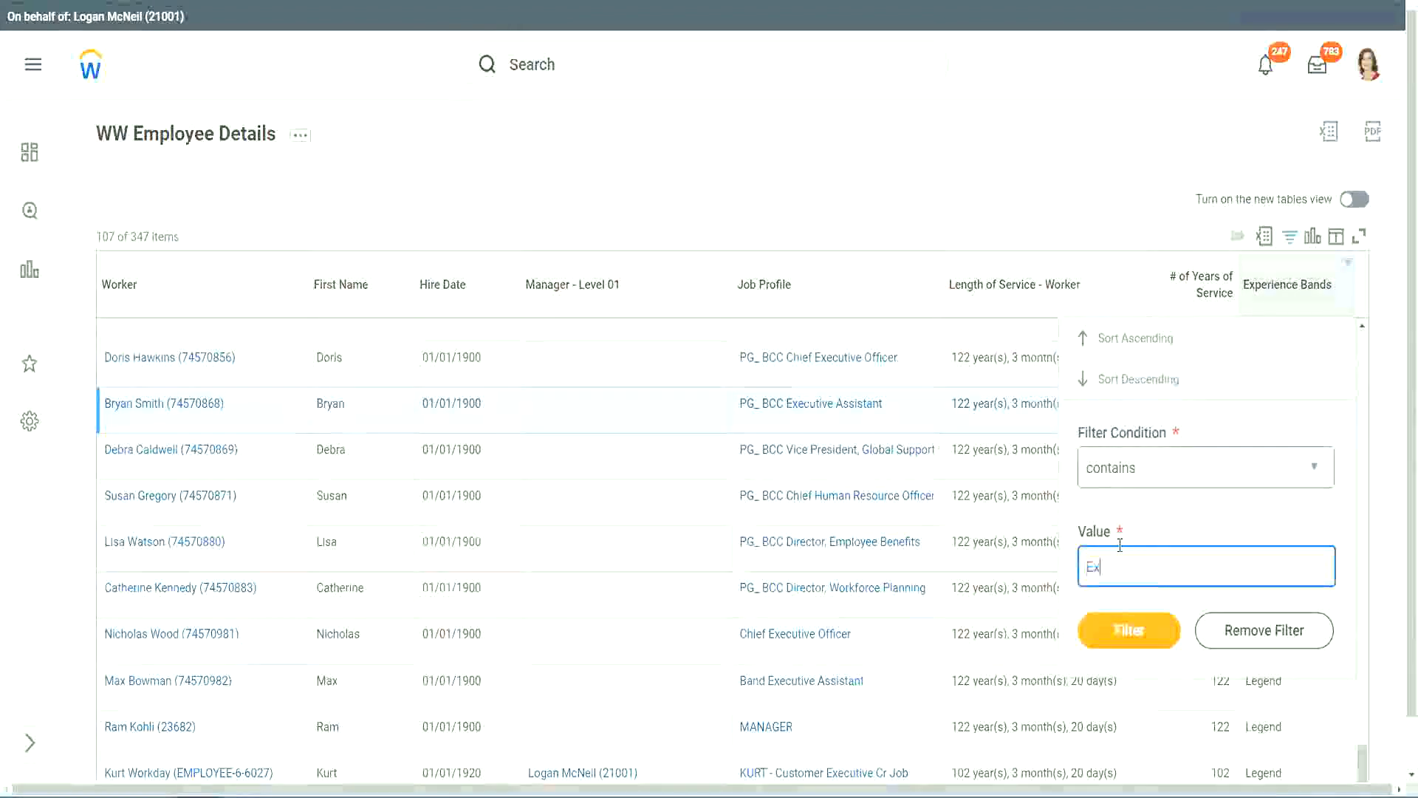
{"action": "type", "text": "per"}
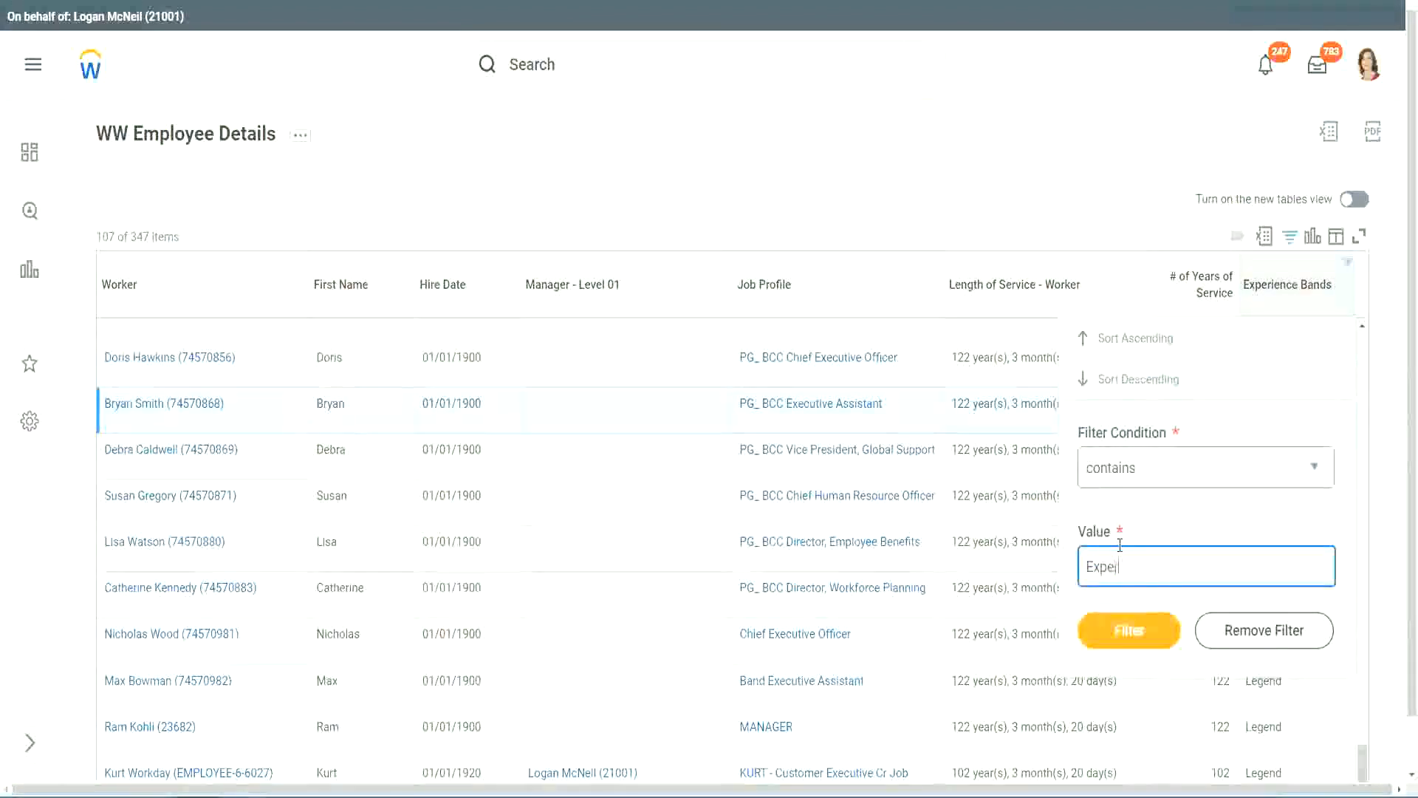
{"action": "type", "text": "ienced"}
{"action": "left_click", "coordinate": [1138, 629]}
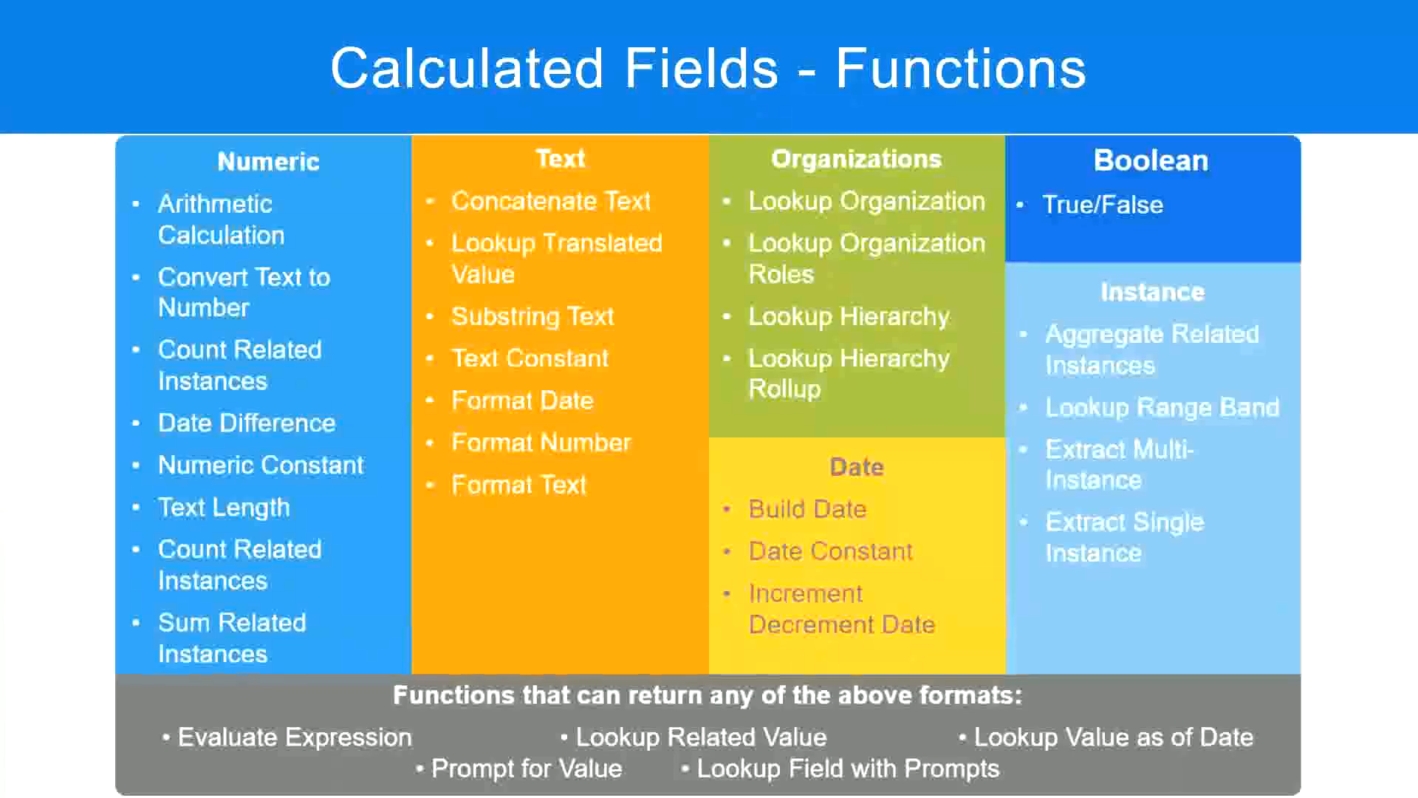
Step: Check the year range for the Experienced band in the notes
{"action": "key", "text": "alt+Tab"}
{"action": "left_click", "coordinate": [132, 182]}
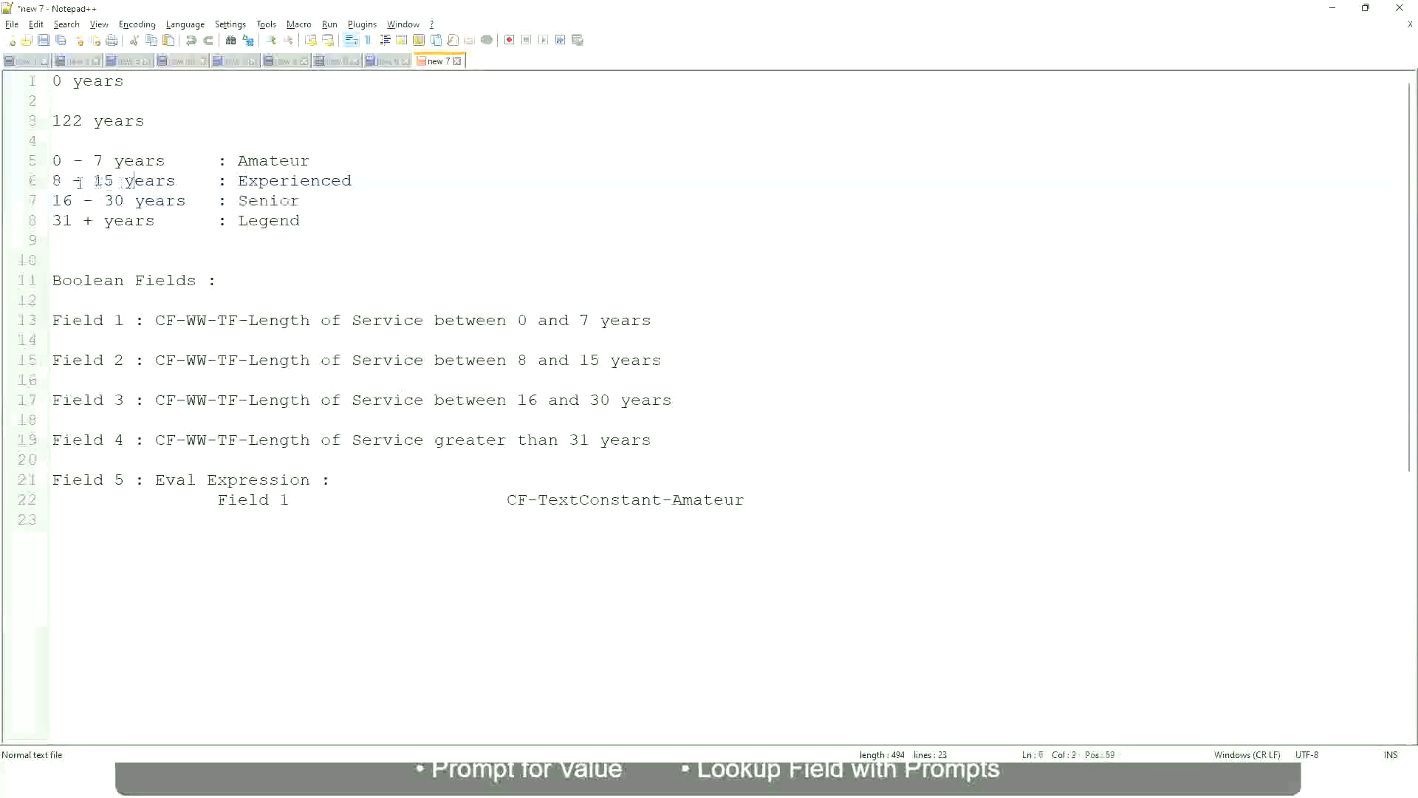
{"action": "left_click_drag", "start_coordinate": [62, 182], "coordinate": [113, 182]}
{"action": "left_click", "coordinate": [117, 182]}
{"action": "left_click", "coordinate": [165, 182]}
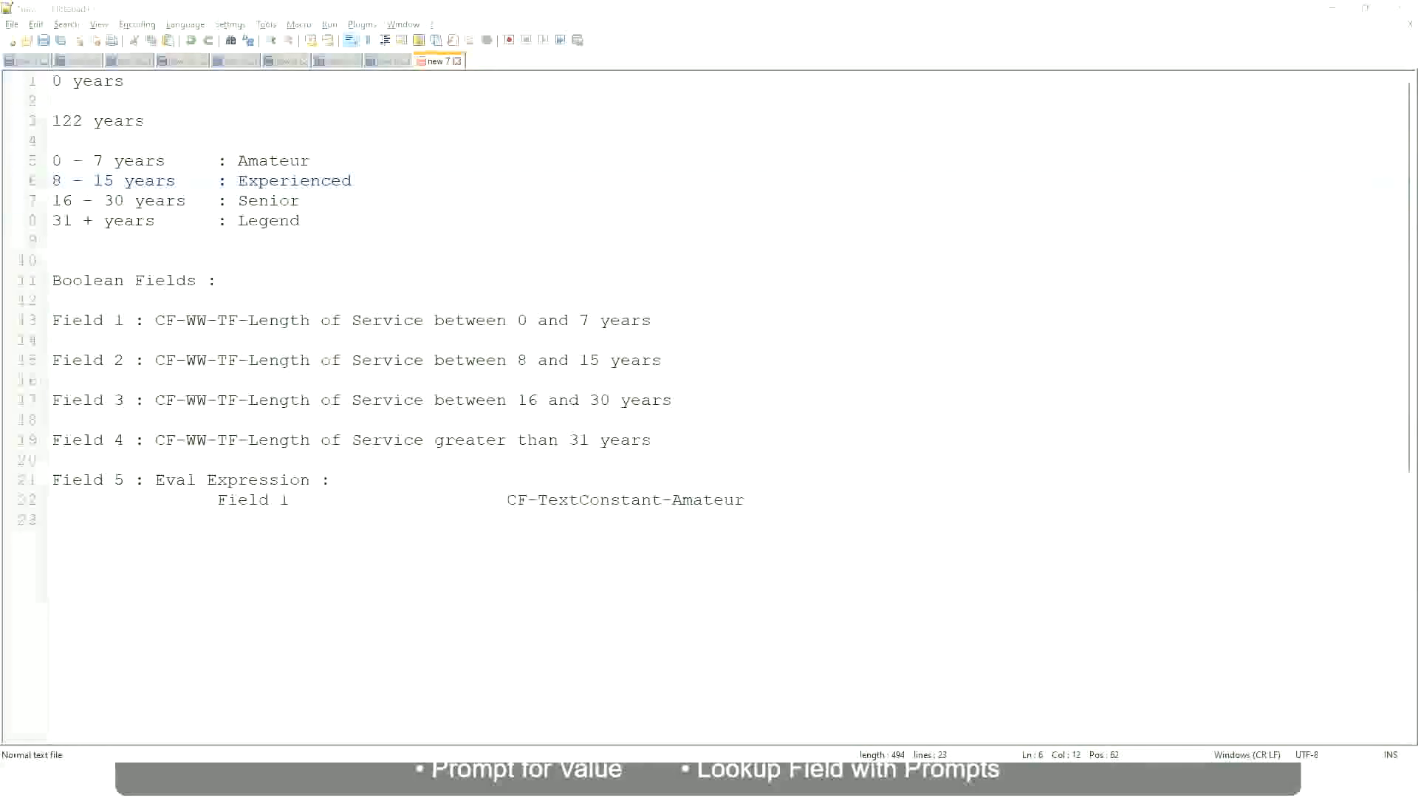
Step: Scroll through the filtered rows to compare years of service against the Experienced band range
{"action": "key", "text": "alt+Tab"}
{"action": "scroll", "coordinate": [1225, 547], "scroll_direction": "down", "scroll_amount": 2}
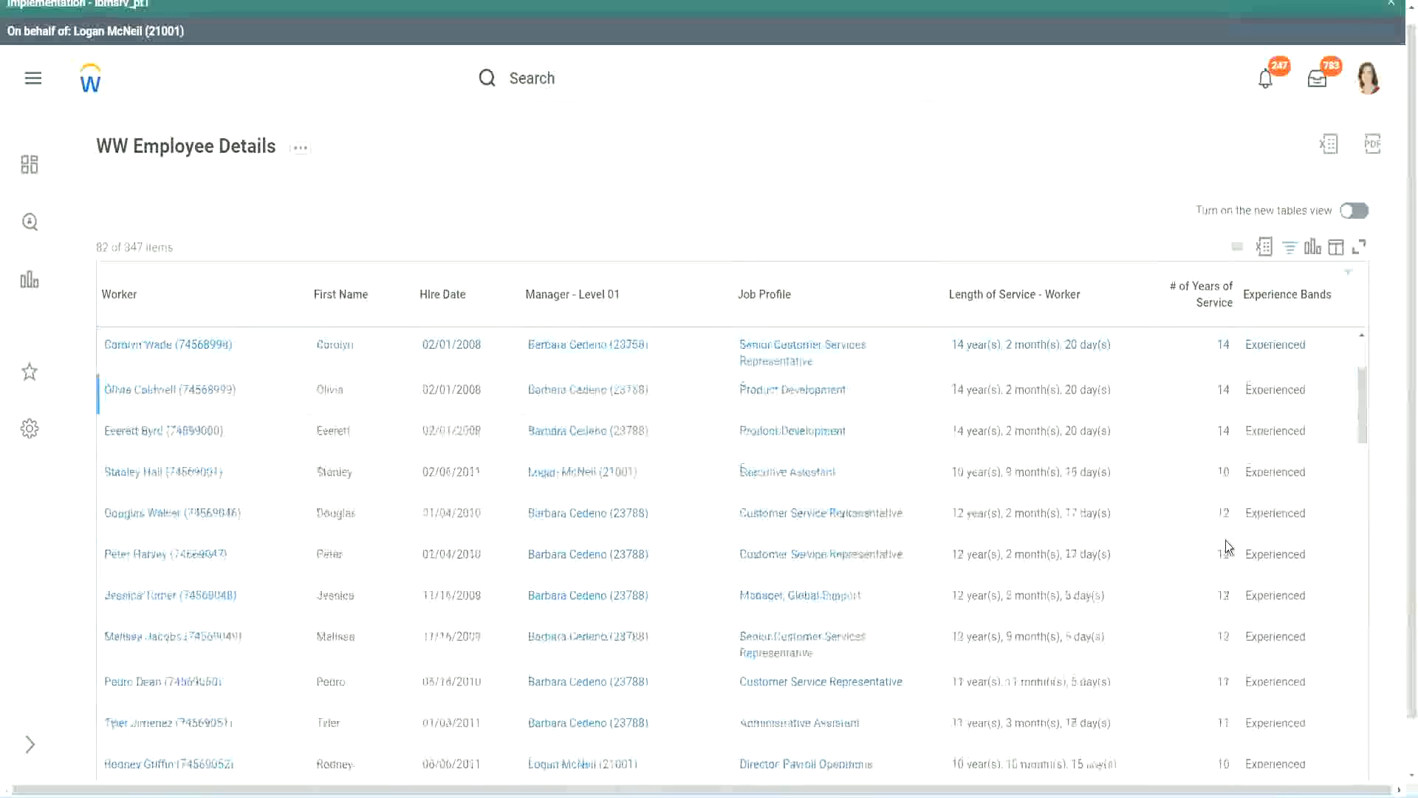
{"action": "double_click", "coordinate": [1220, 389]}
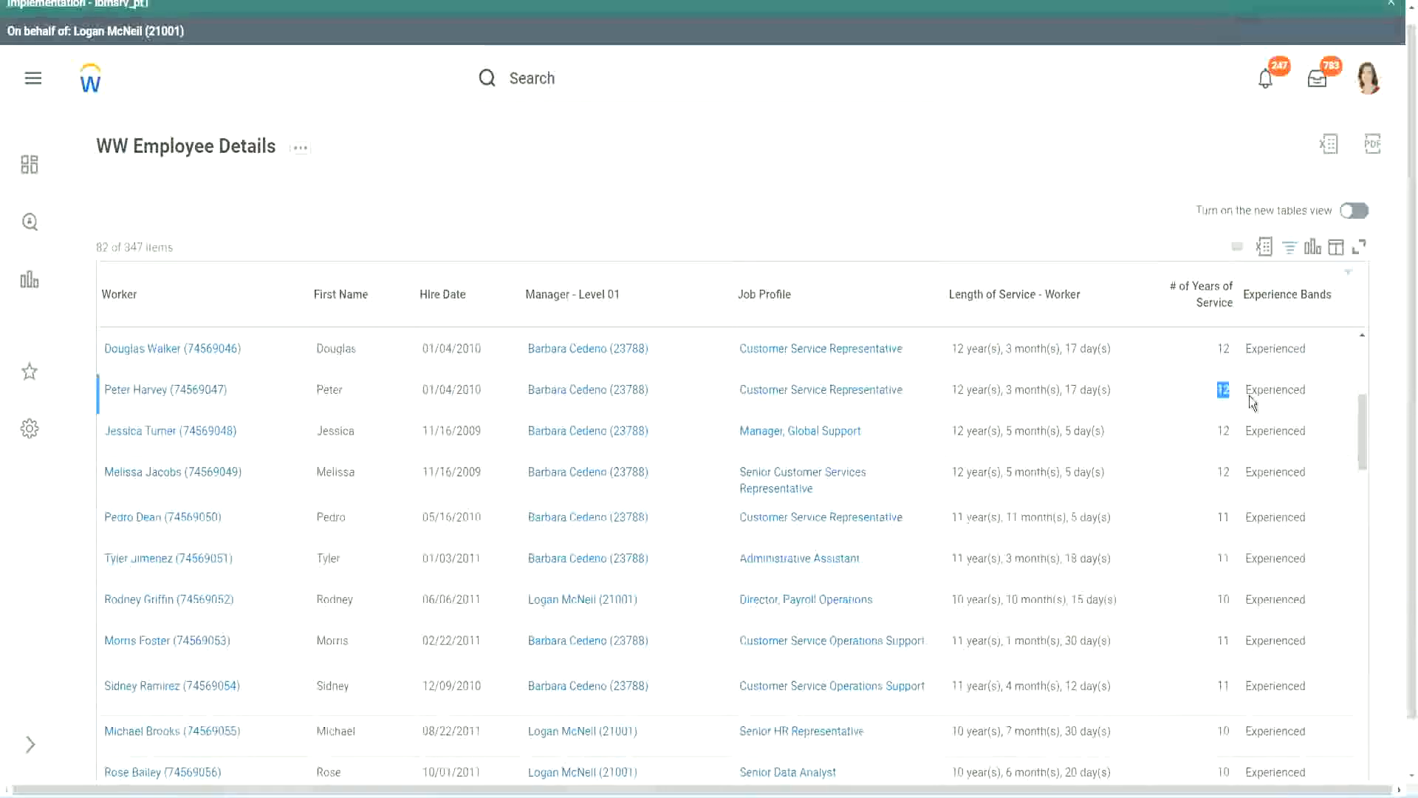
{"action": "double_click", "coordinate": [1260, 389]}
{"action": "scroll", "coordinate": [1211, 592], "scroll_direction": "down", "scroll_amount": 2}
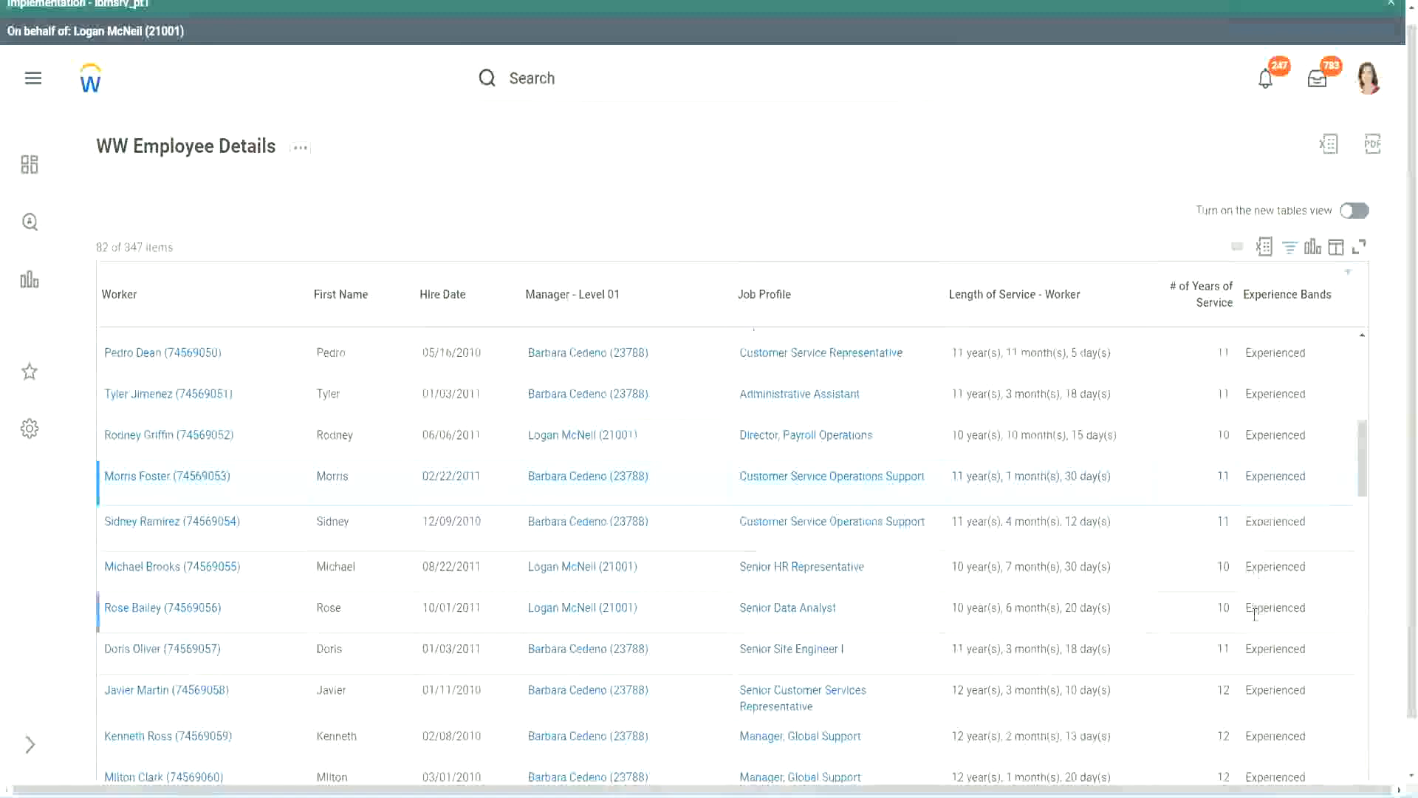
{"action": "scroll", "coordinate": [1254, 613], "scroll_direction": "down", "scroll_amount": 5}
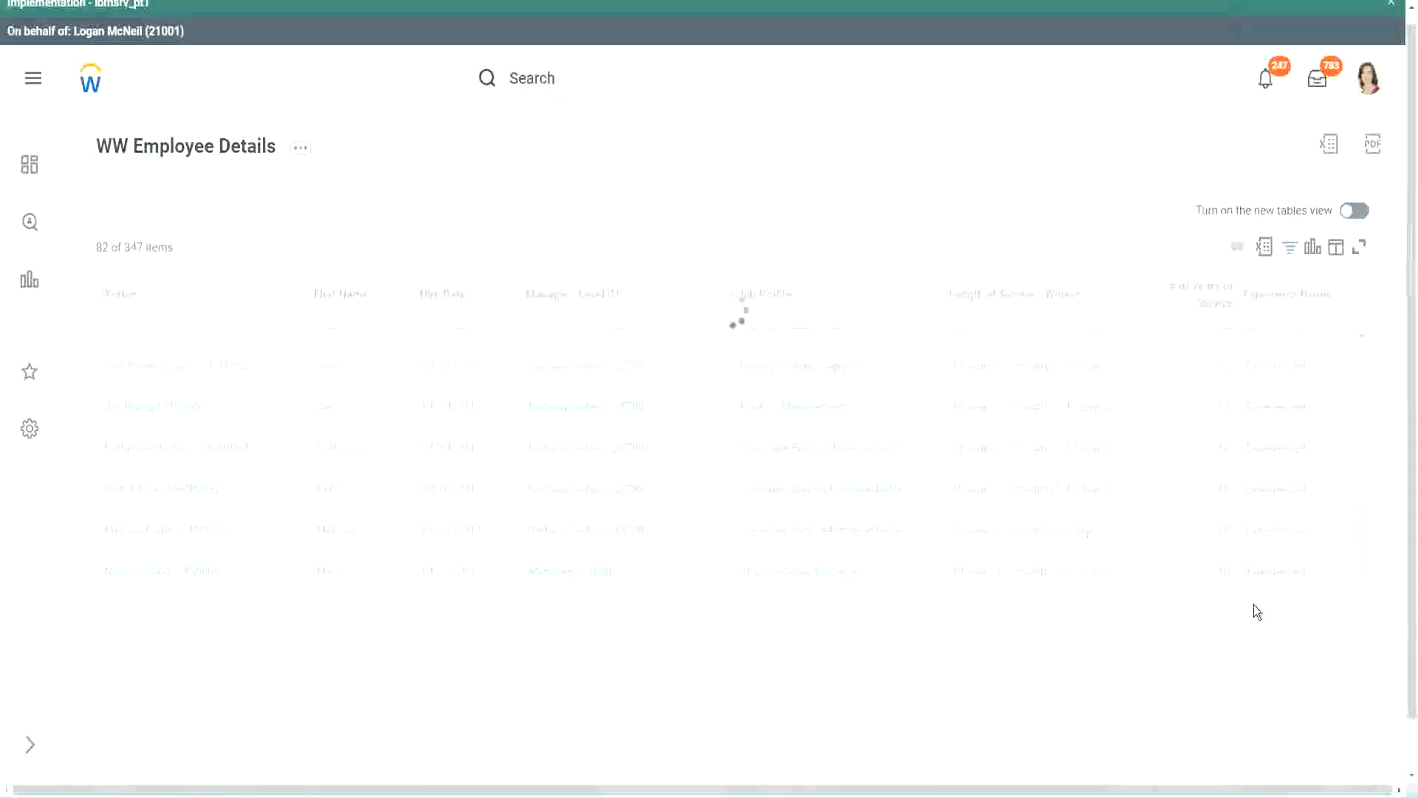